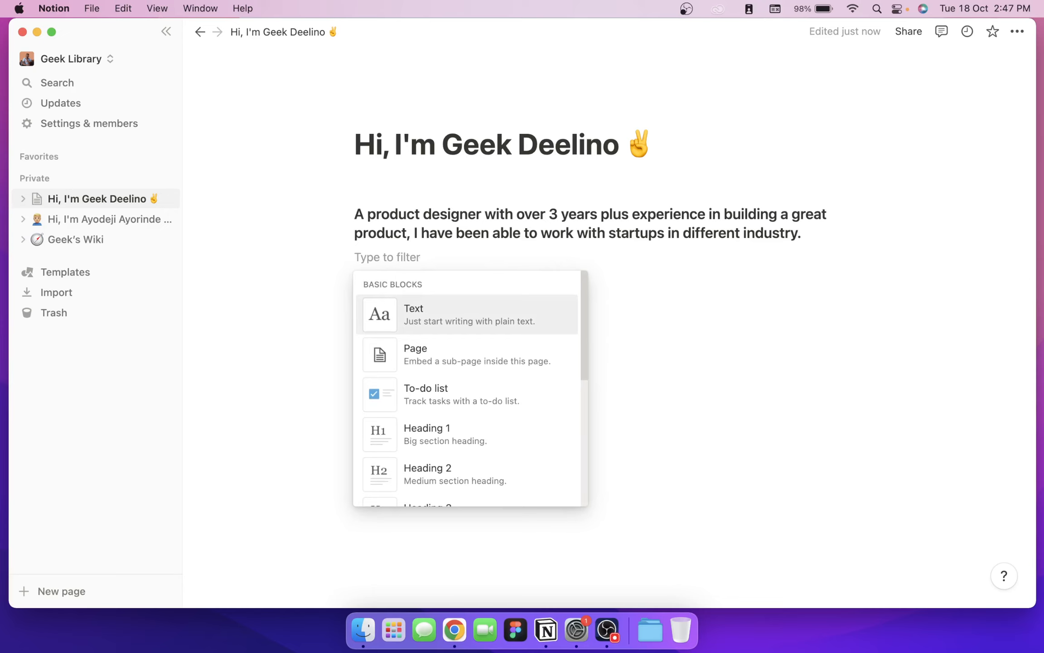
Step: Insert a two-column block and type 'Download my CV' in the left column
type("col")
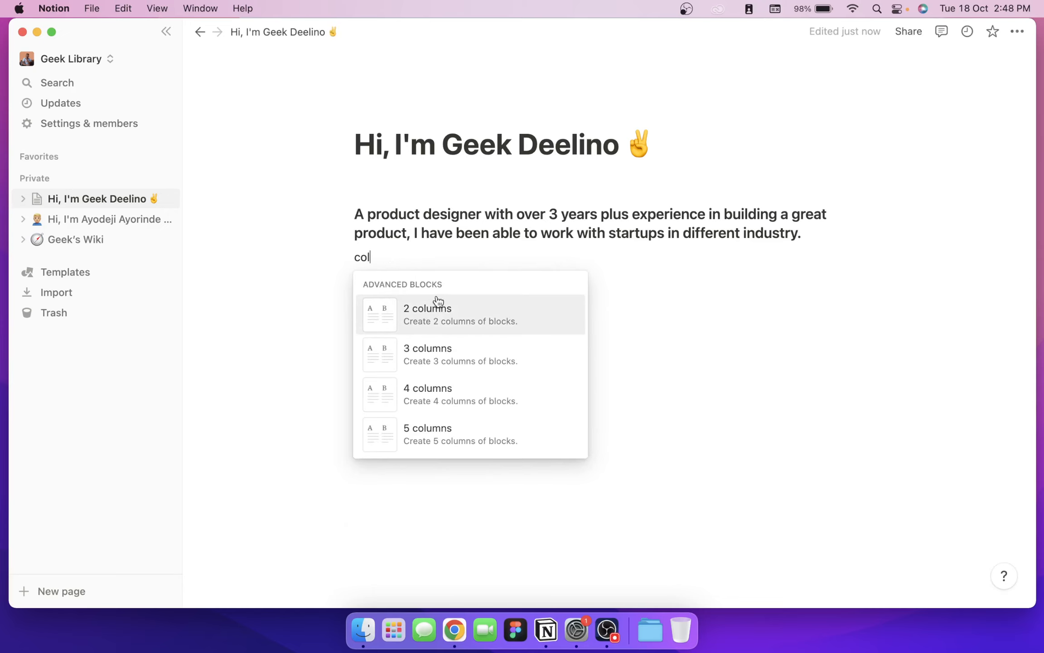
left_click(455, 316)
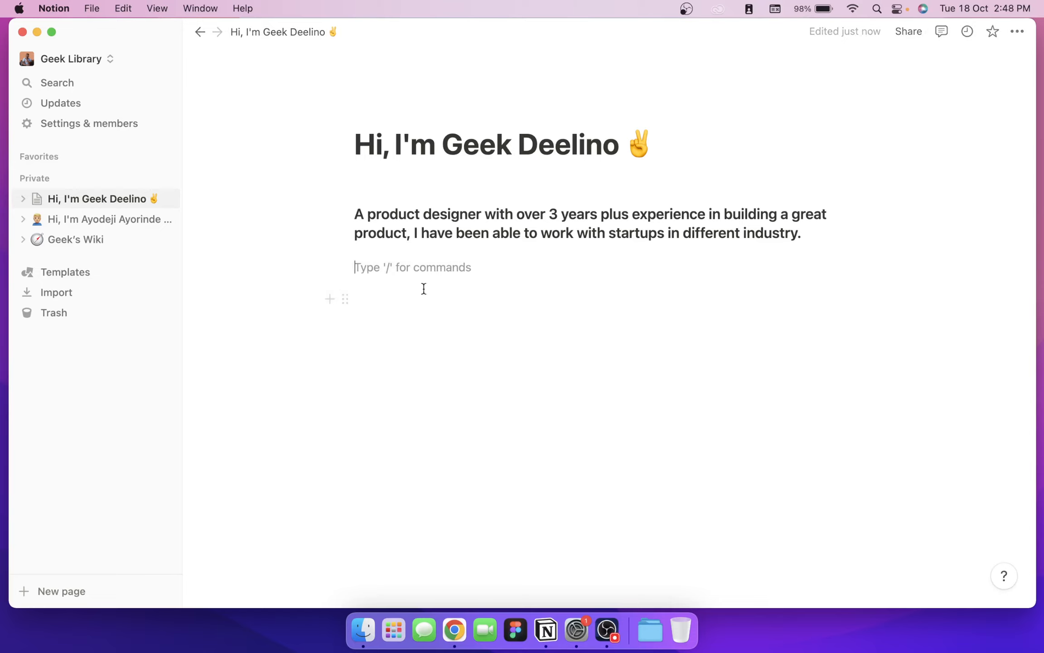
type("Download my ")
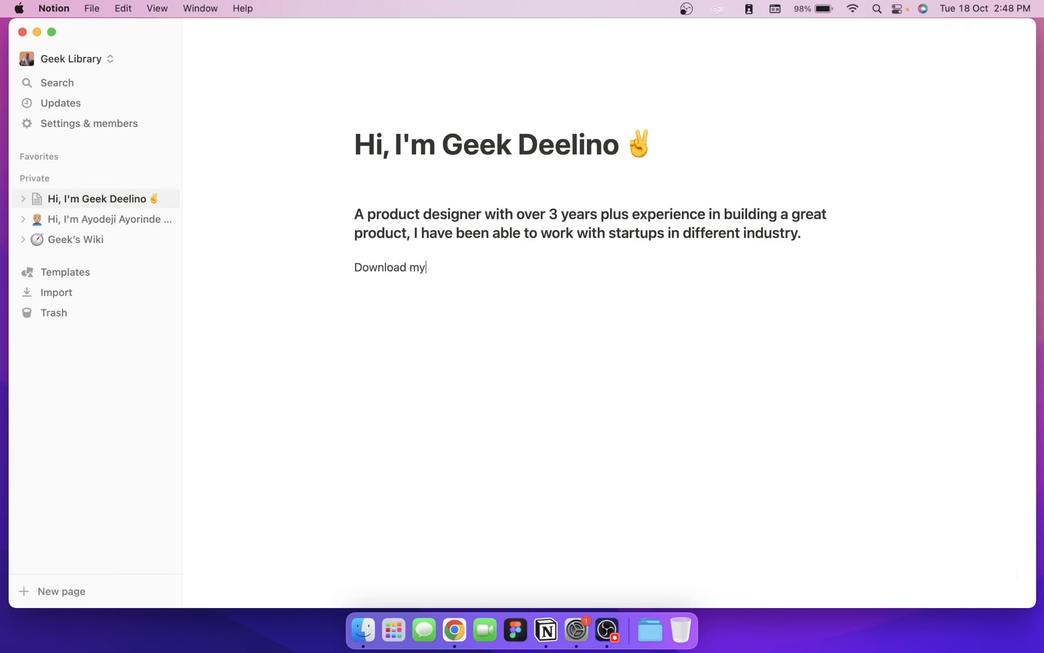
type("CVB")
key("BackSpace")
Step: Type 'Connect with me on LinkedIn' in the right column
left_click(628, 267)
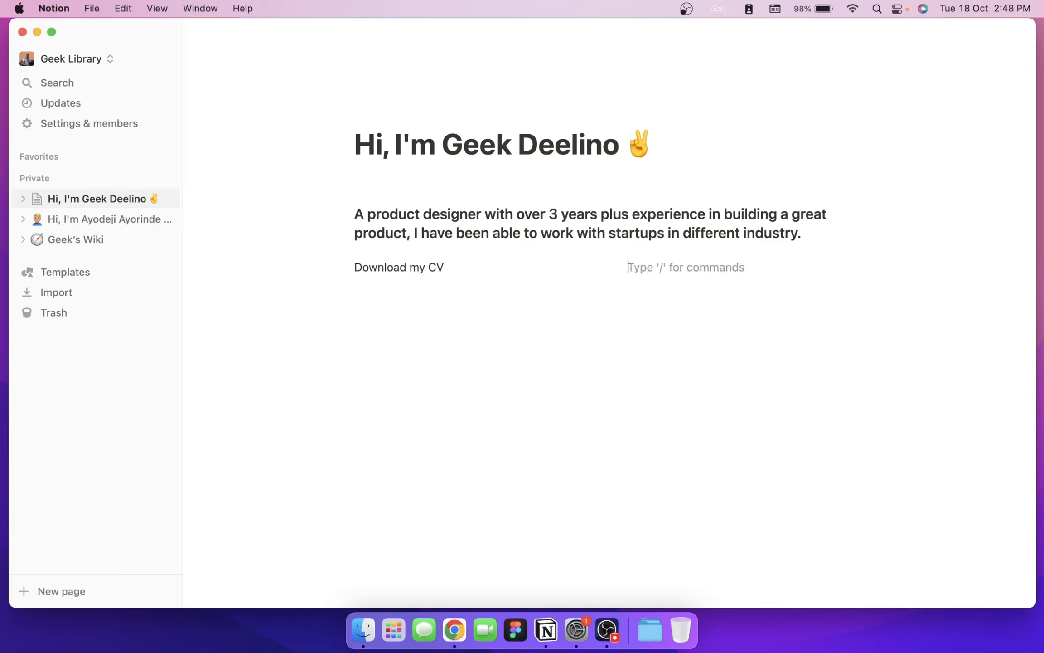
type("Connev")
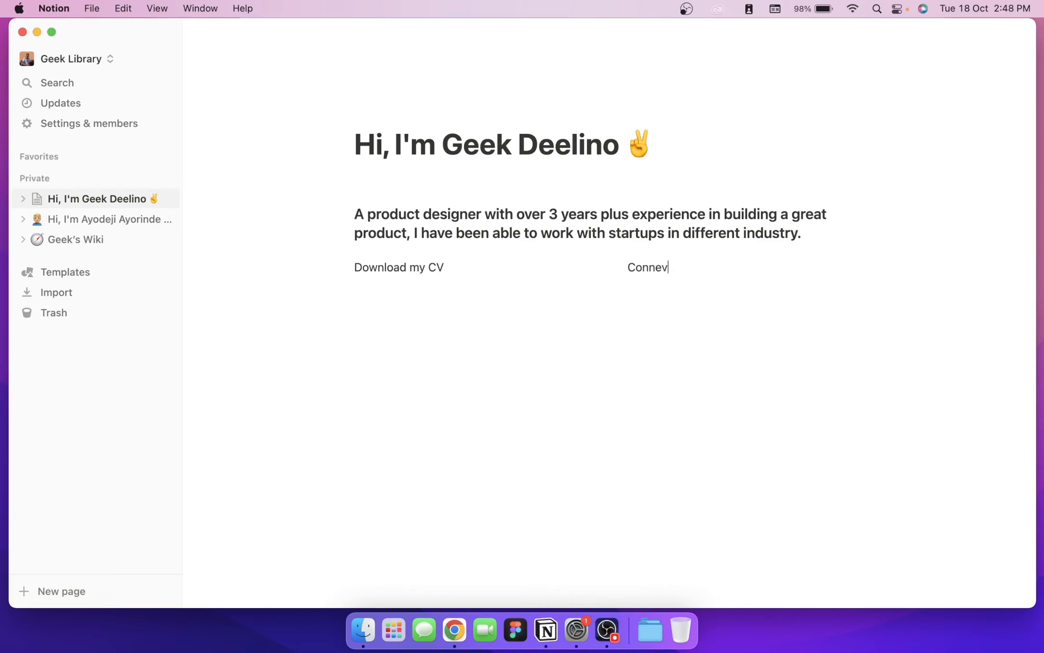
key("BackSpace")
type("ct with me on Linkedin")
key("BackSpace")
key("BackSpace")
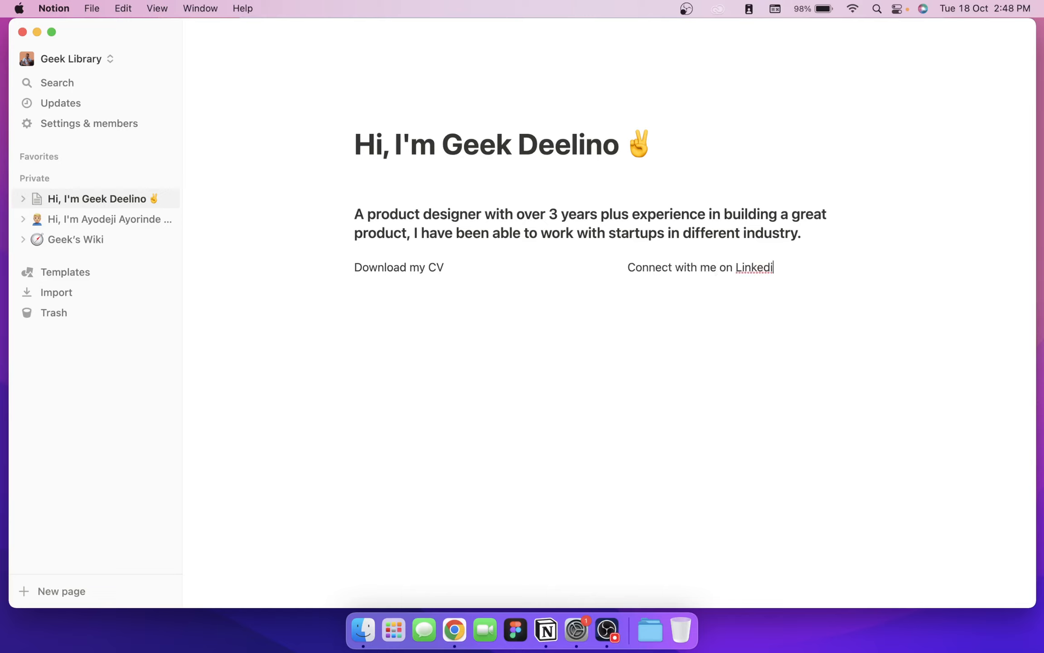
type("In")
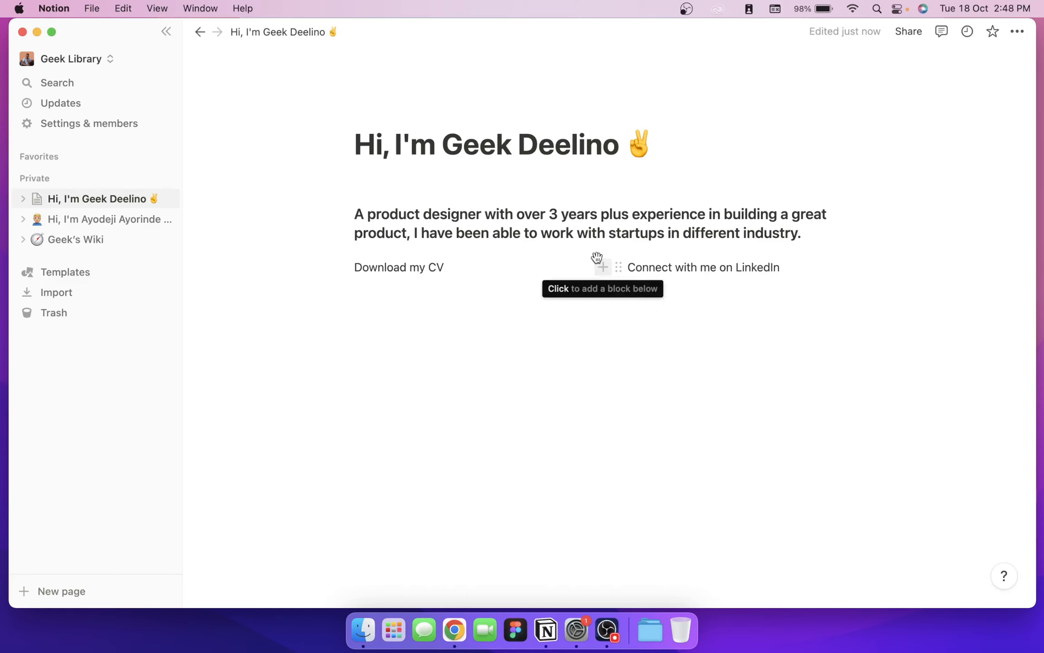
left_click_drag(595, 257, 480, 259)
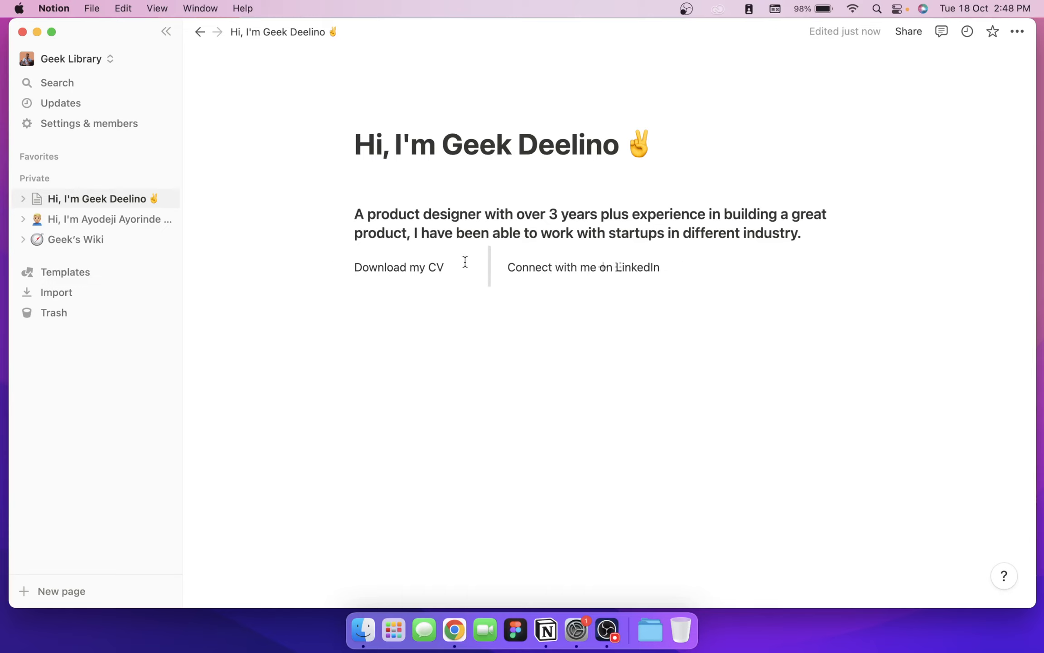
left_click_drag(446, 268, 342, 268)
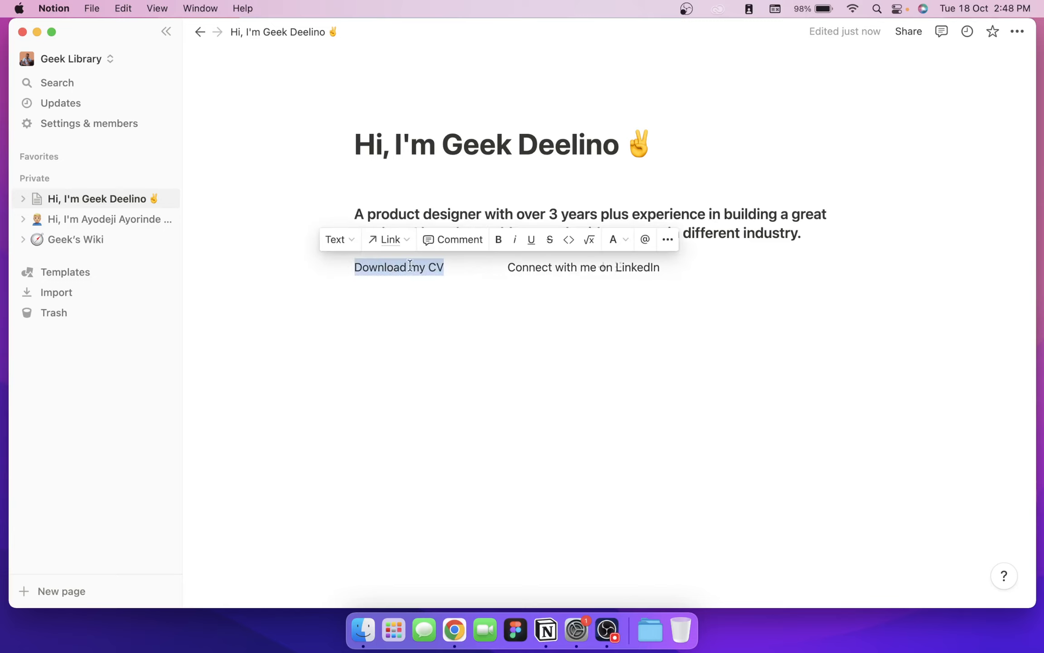
left_click(397, 245)
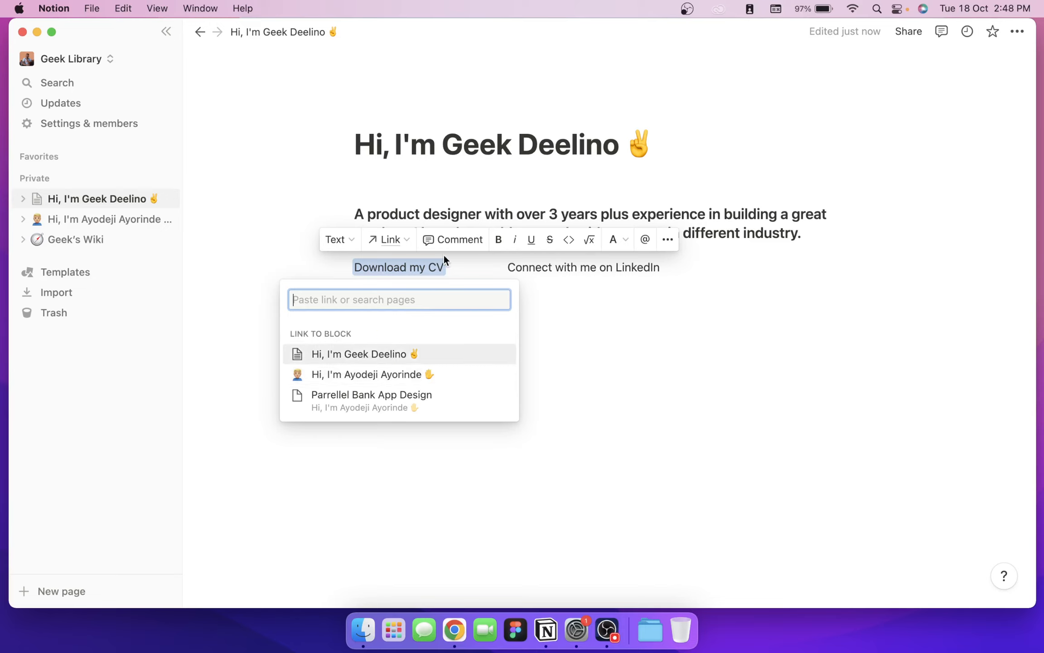
type("https")
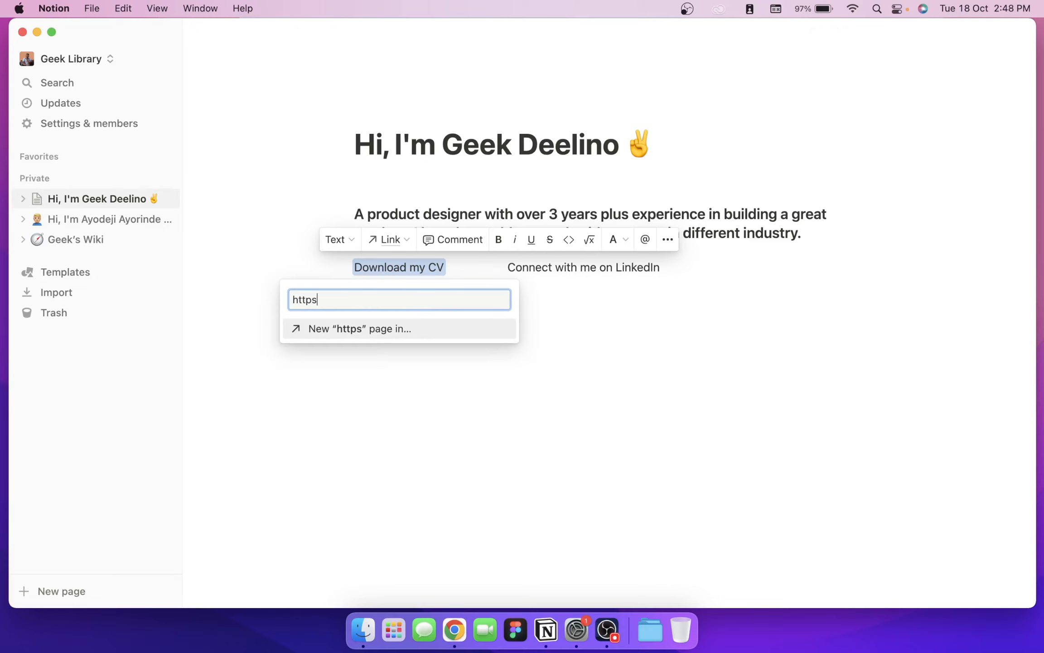
type("://gg")
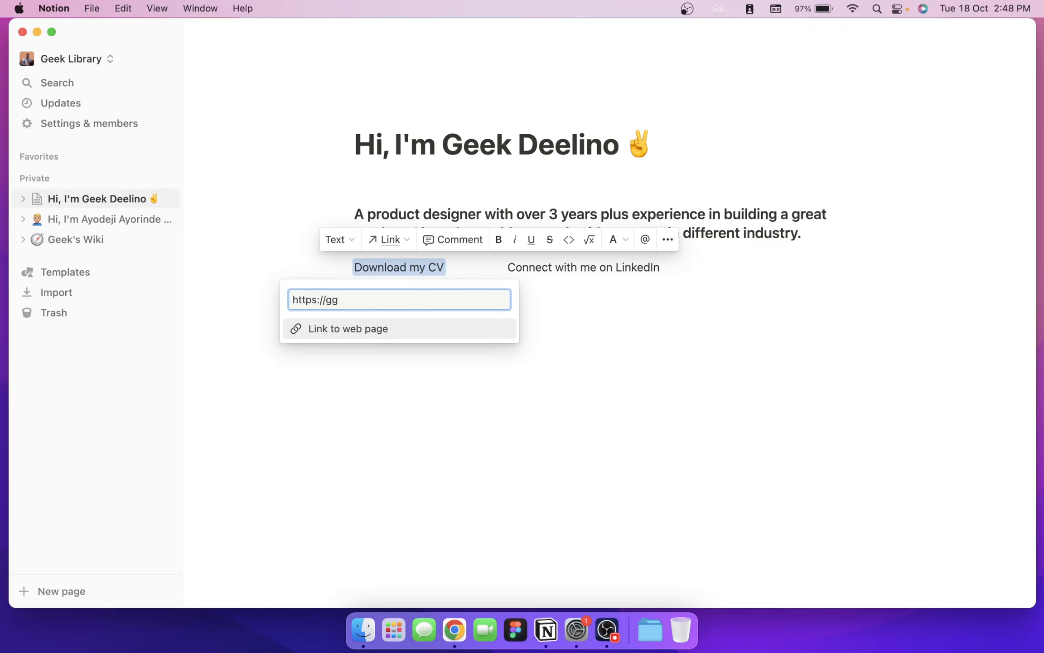
key("BackSpace")
type("oogle.com")
left_click(406, 332)
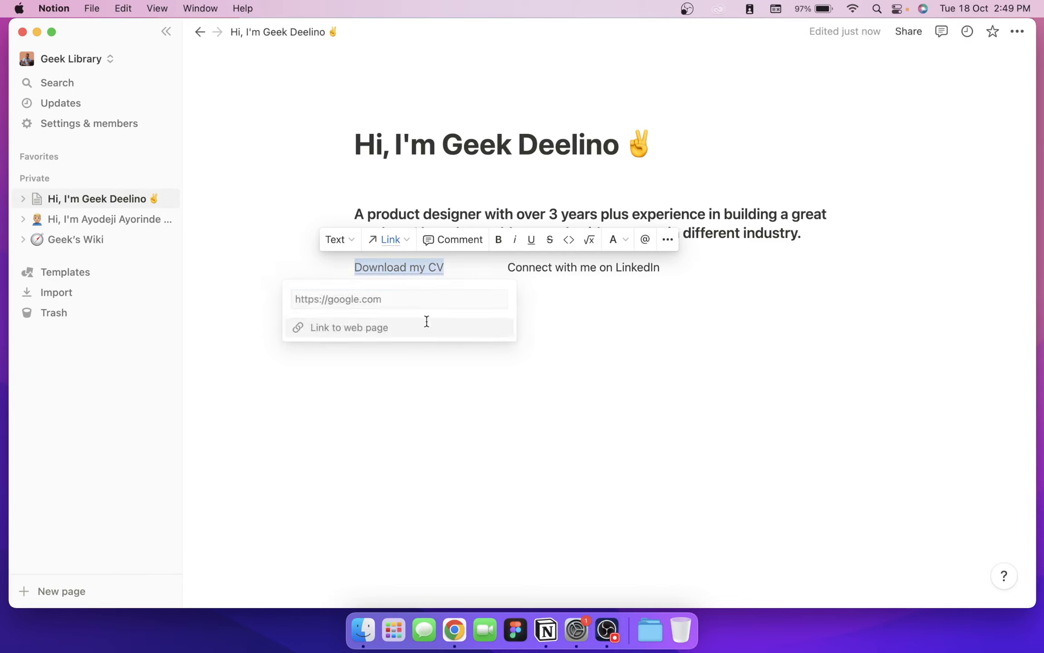
left_click_drag(662, 268, 507, 266)
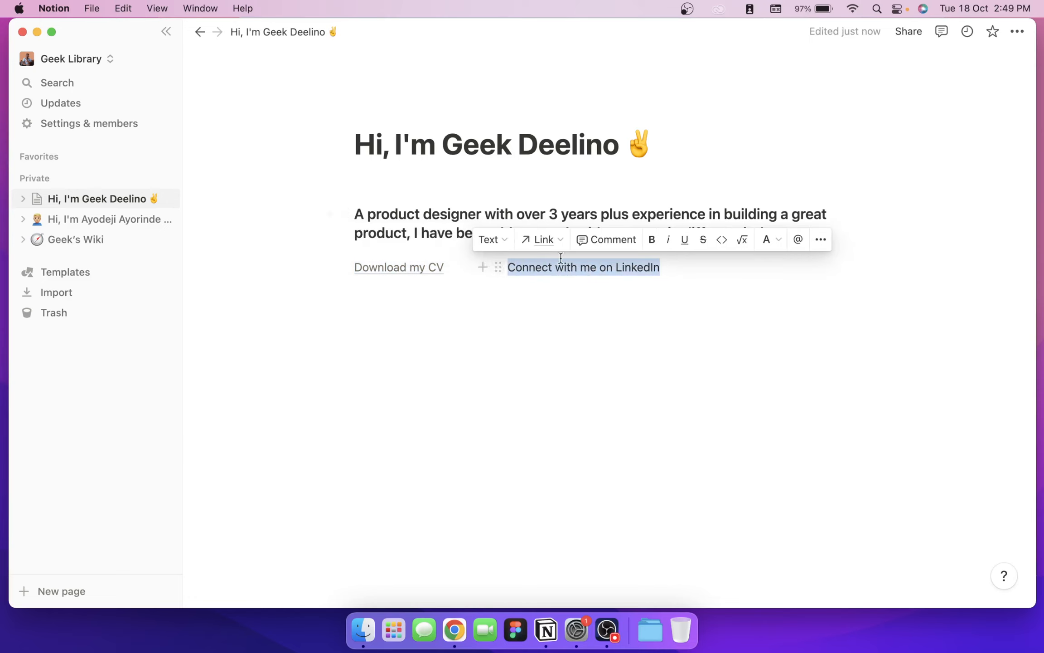
Step: Link 'Connect with me on LinkedIn' to the LinkedIn profile web address
left_click(544, 240)
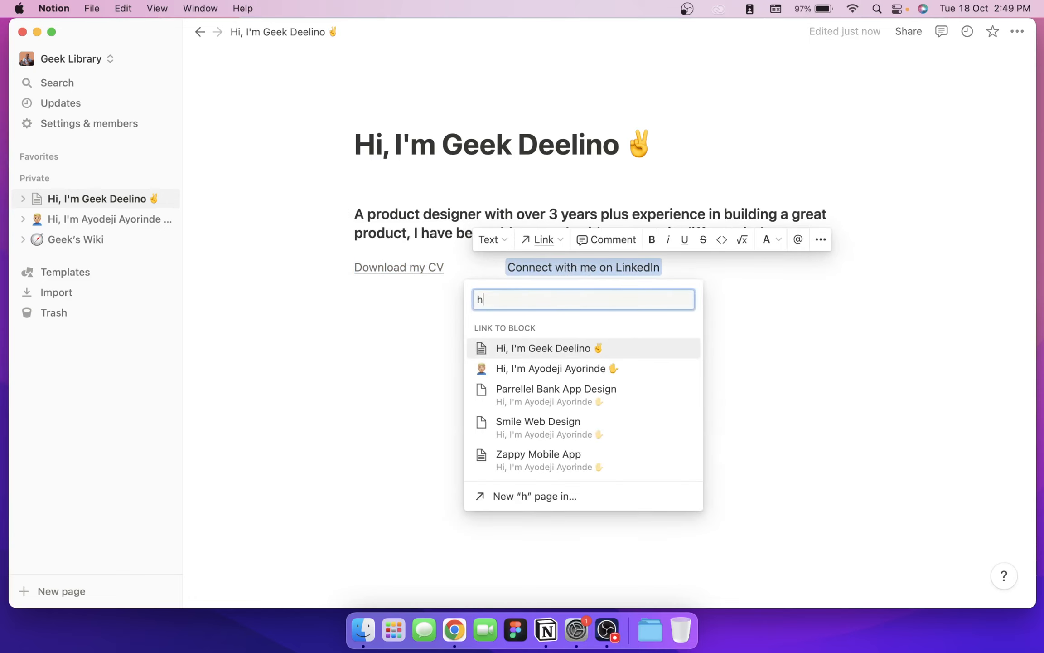
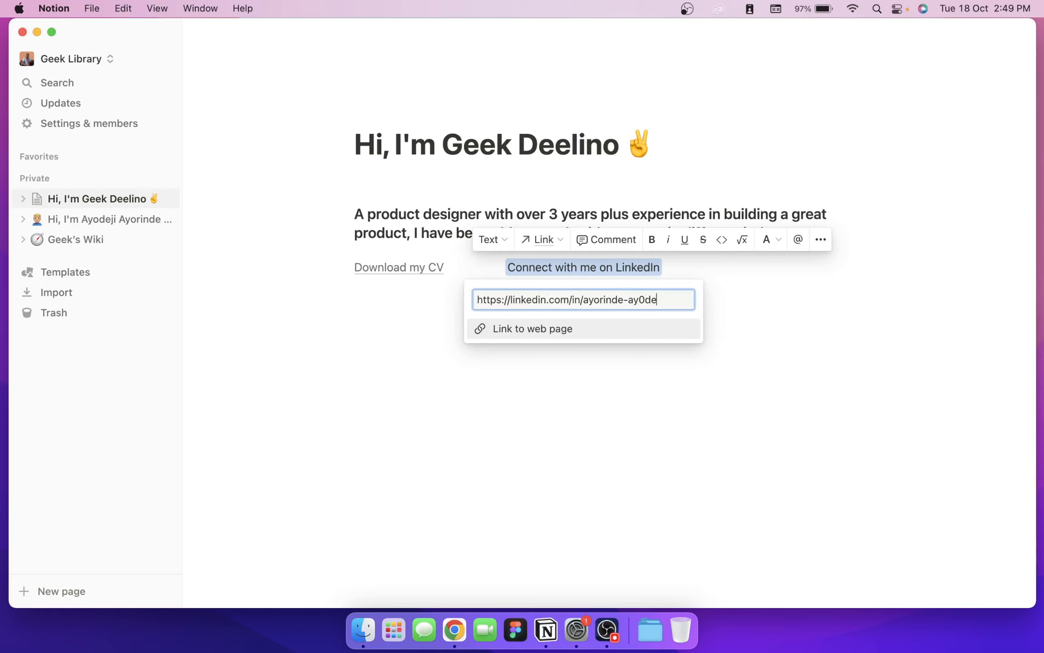
key("BackSpace")
key("BackSpace")
key("BackSpace")
key("BackSpace")
left_click(584, 336)
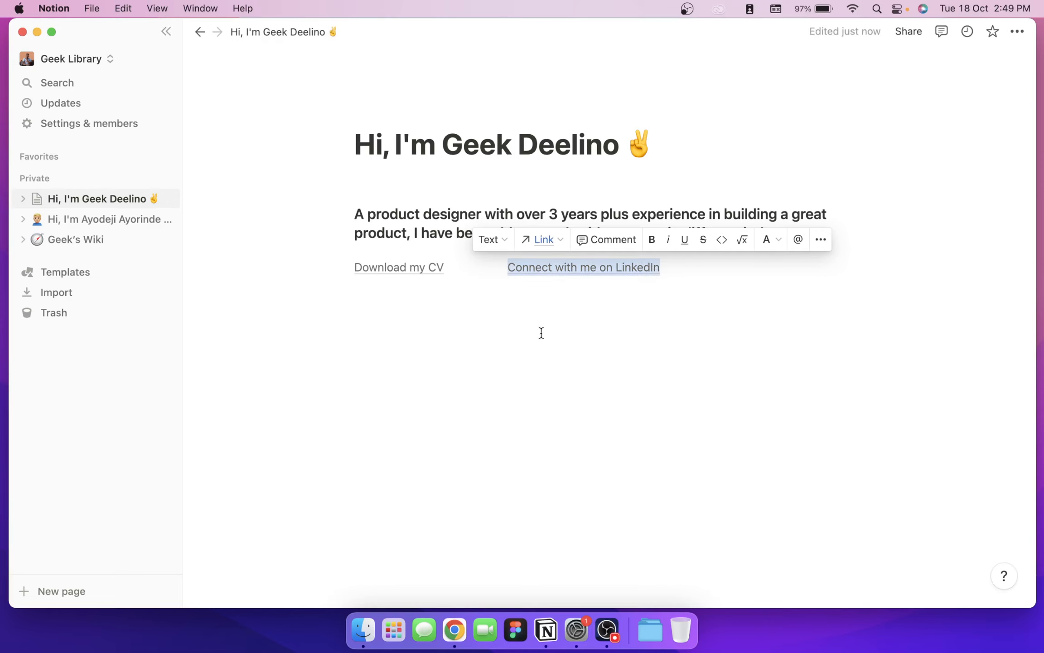
left_click(390, 314)
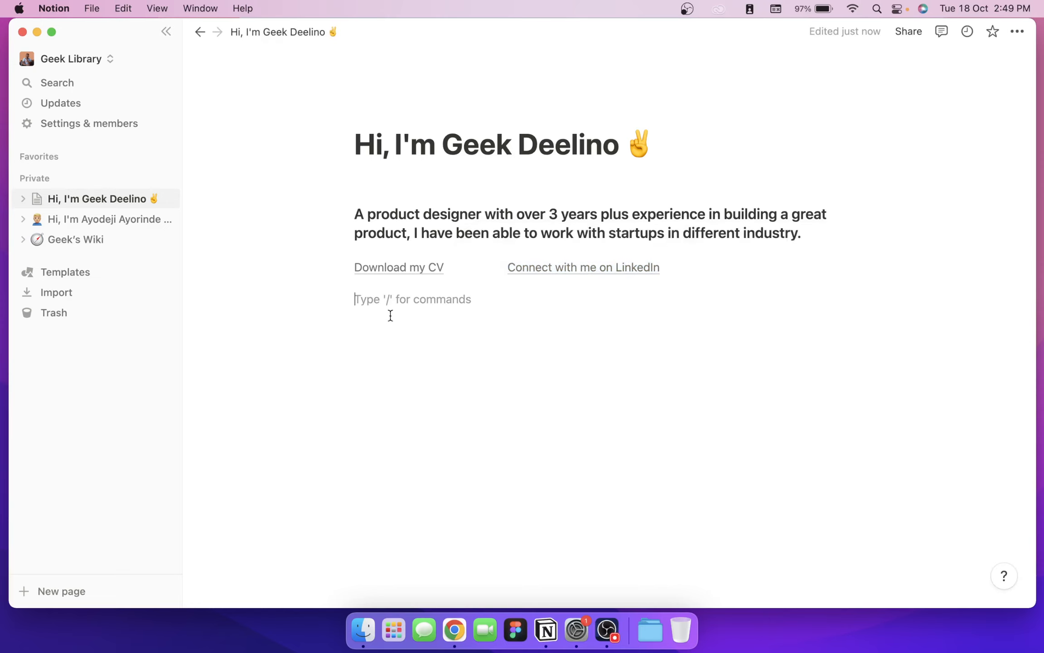
Step: Type 'My Designs' on a new line below the links, removing the extra blank line
key("Return")
key("Return")
key("Return")
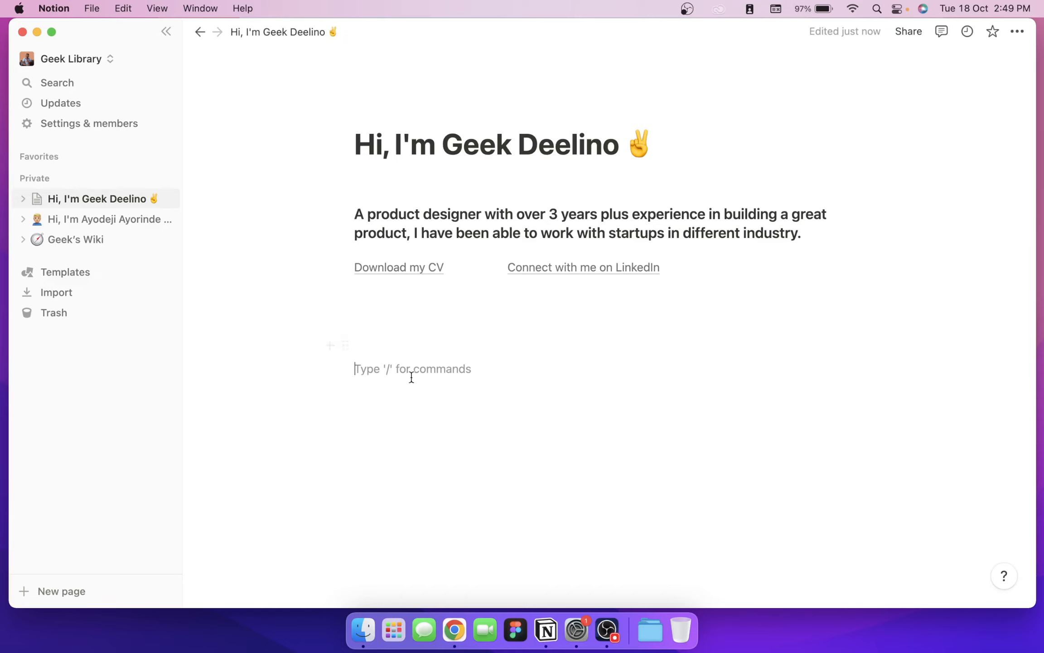
type("My D")
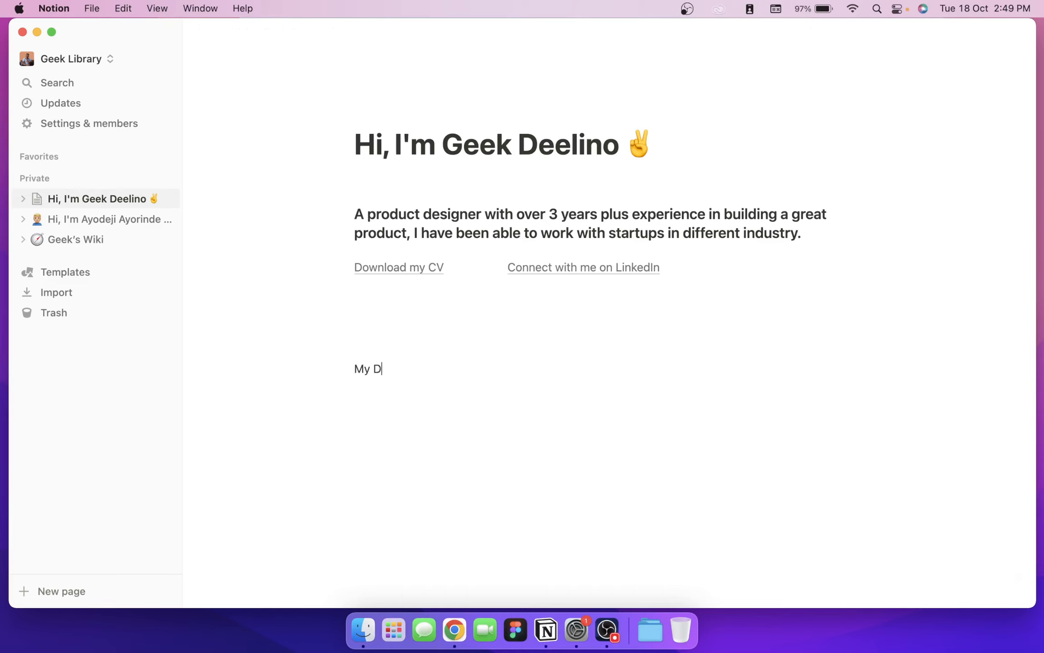
type("esigns")
left_click(413, 353)
key("BackSpace")
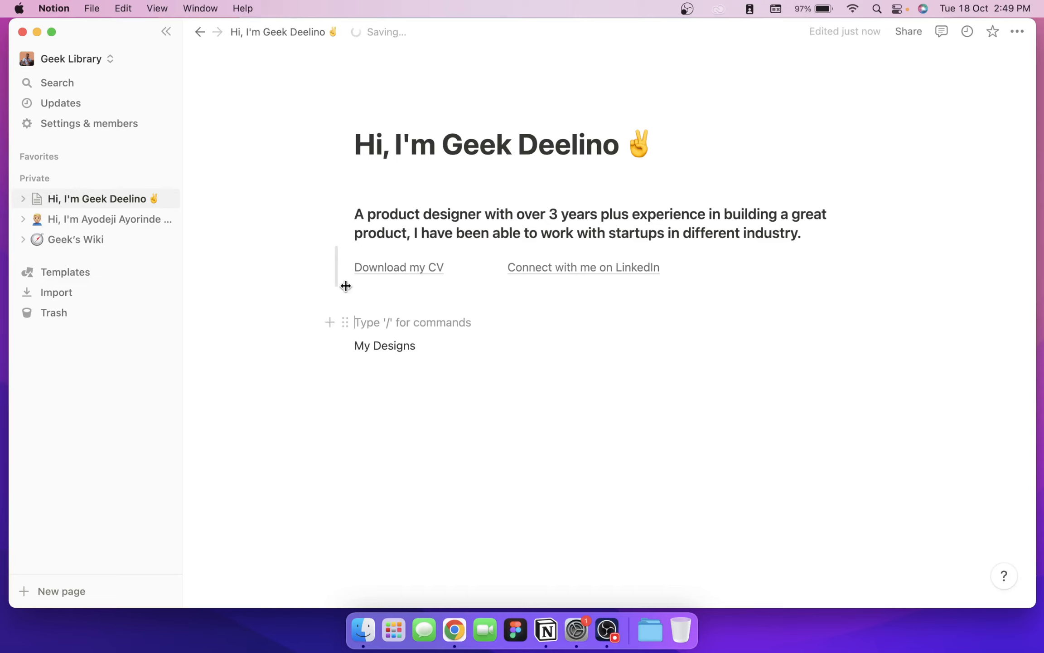
left_click(428, 345)
Step: Turn 'My Designs' into a Heading 2 and add an empty block below it
left_click_drag(428, 345, 349, 345)
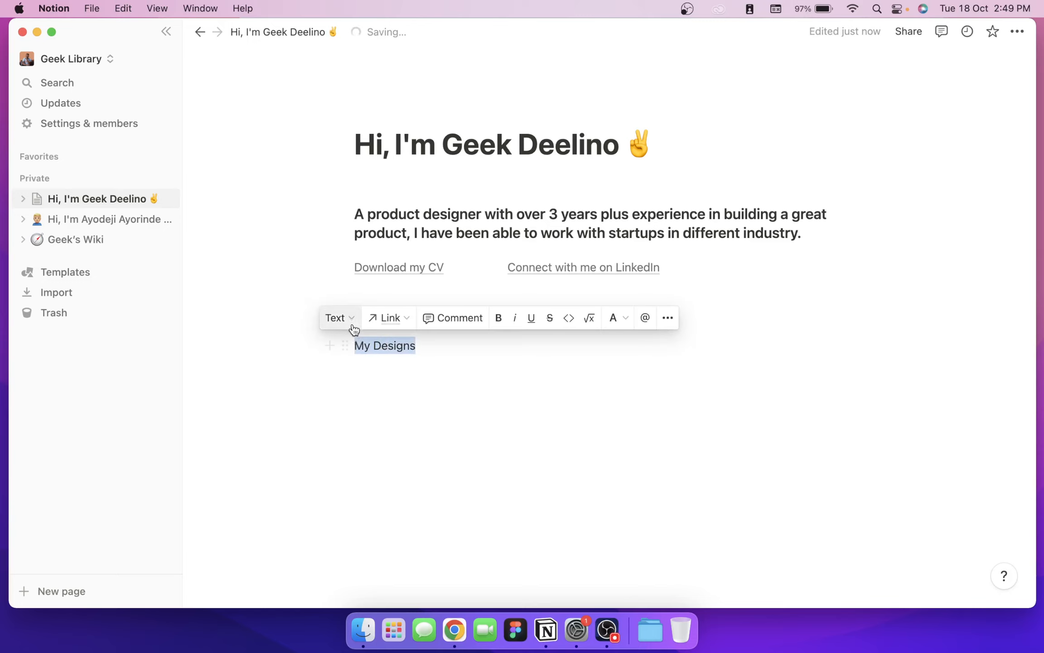
left_click(353, 318)
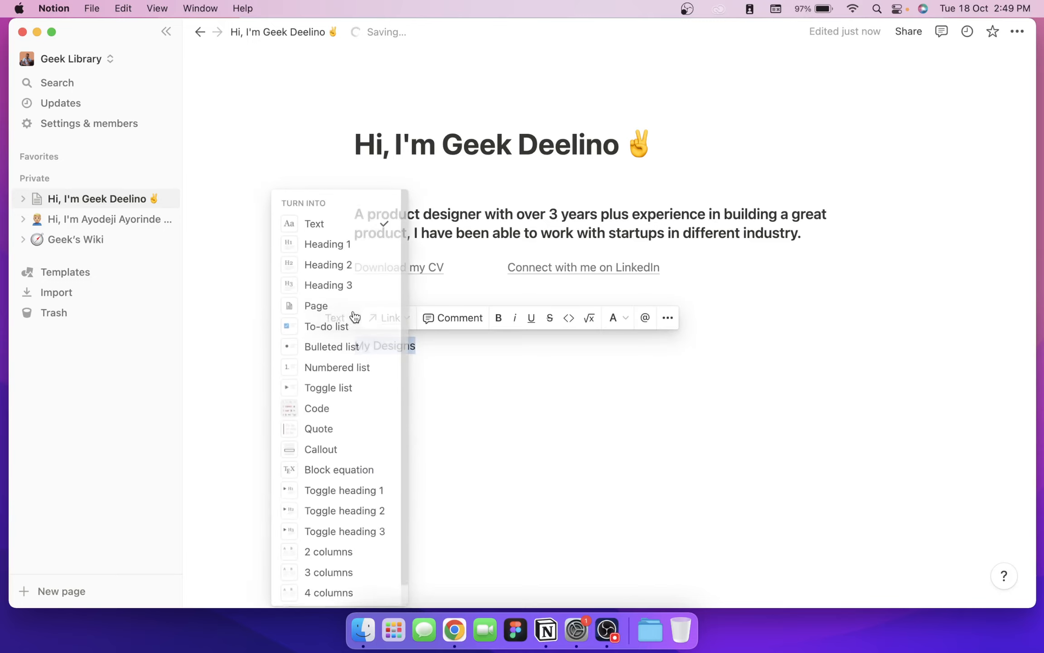
left_click(354, 270)
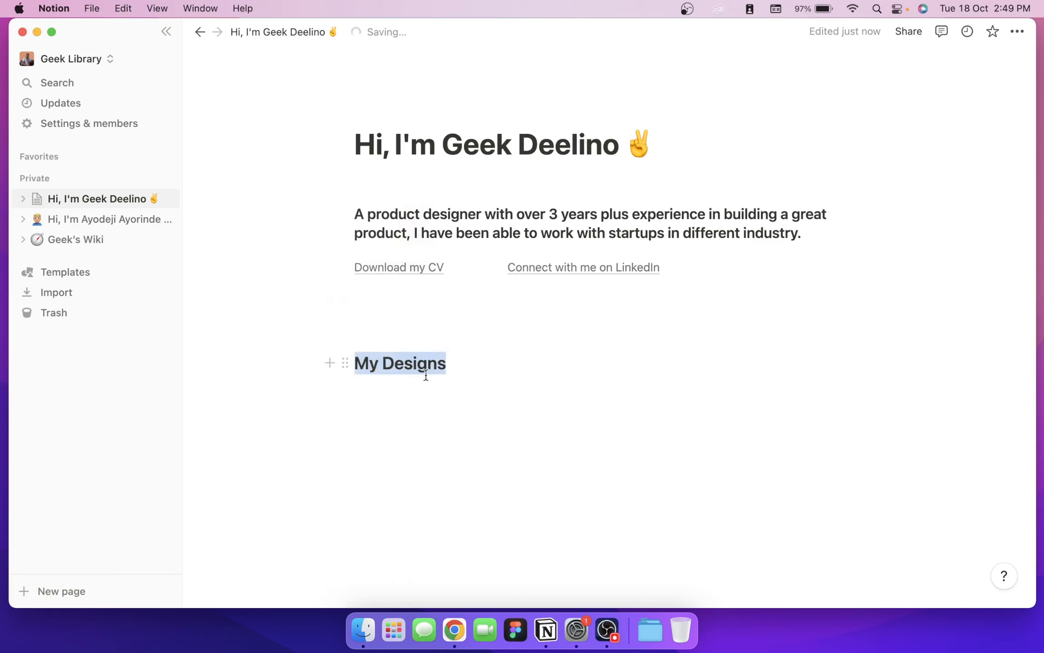
left_click(465, 373)
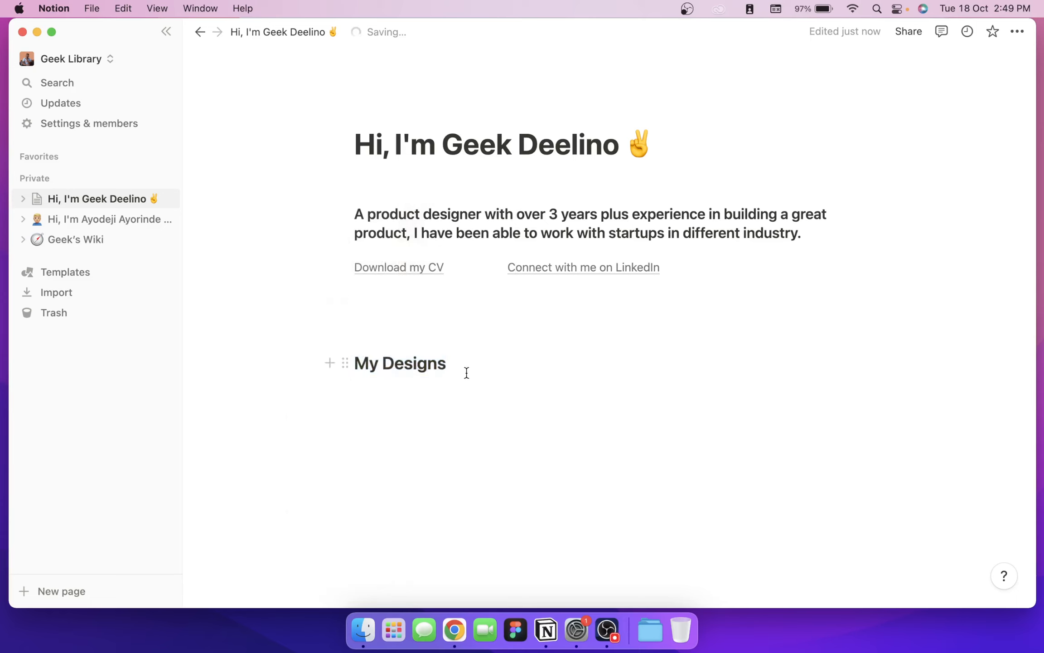
key("Return")
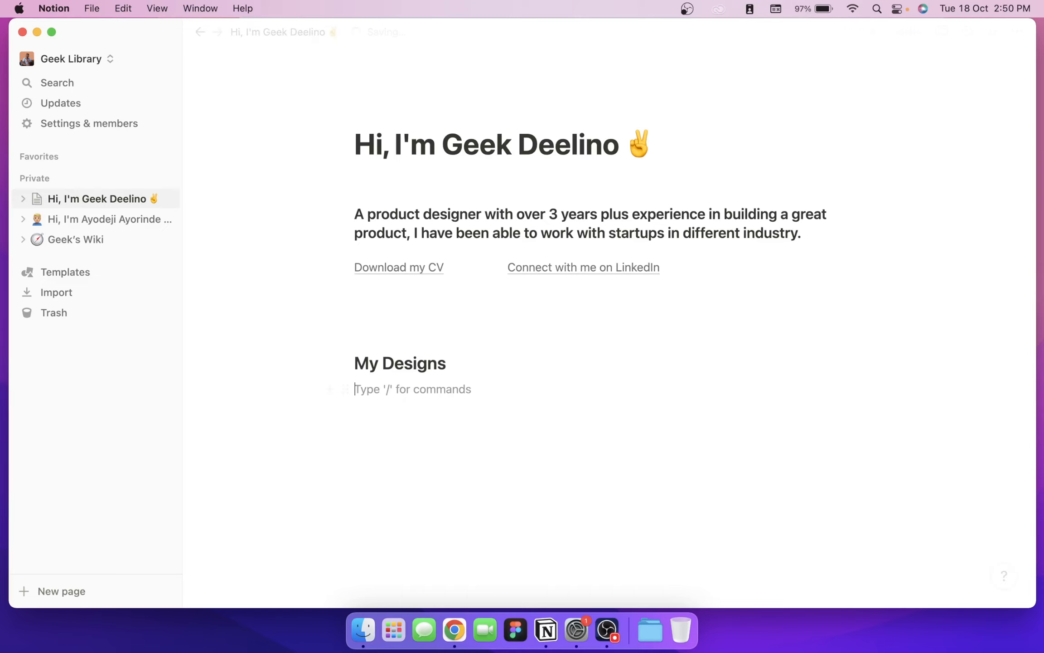
Step: Write 'Here you will find projects I have worked and for different startups.' under the heading
type("Here")
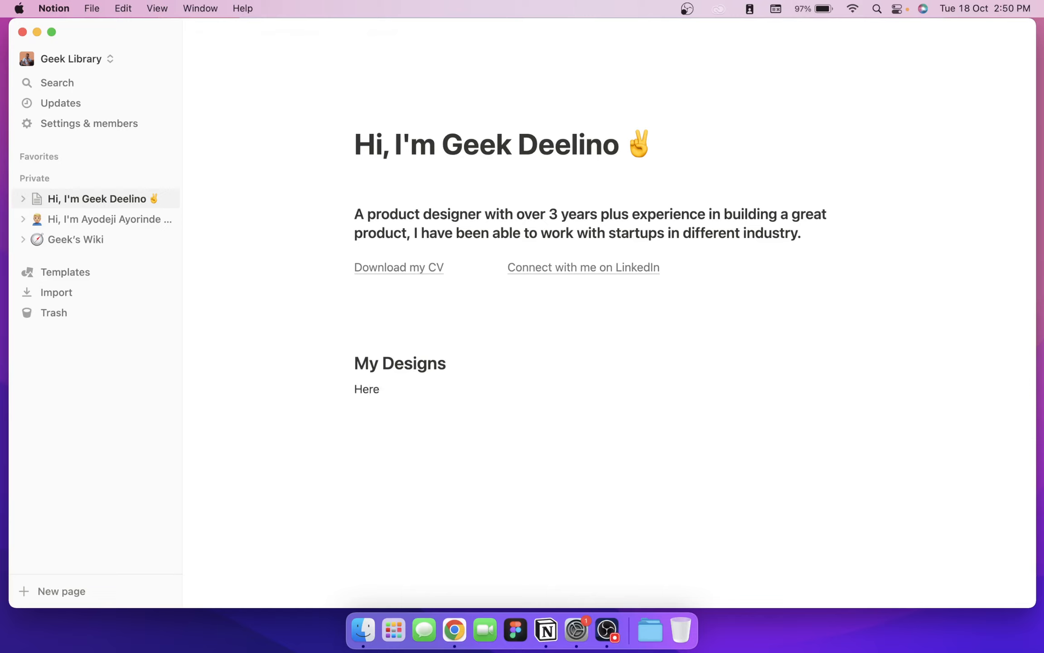
type(" youn w")
key("BackSpace")
key("BackSpace")
key("BackSpace")
type("will find projects I")
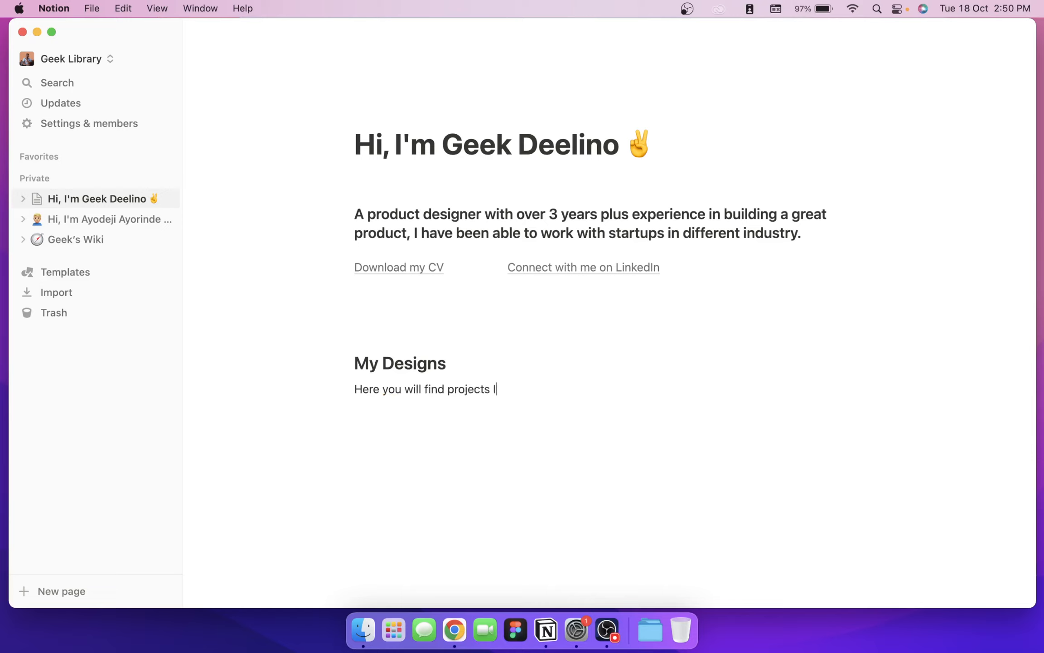
key("BackSpace")
type("I have worked and for")
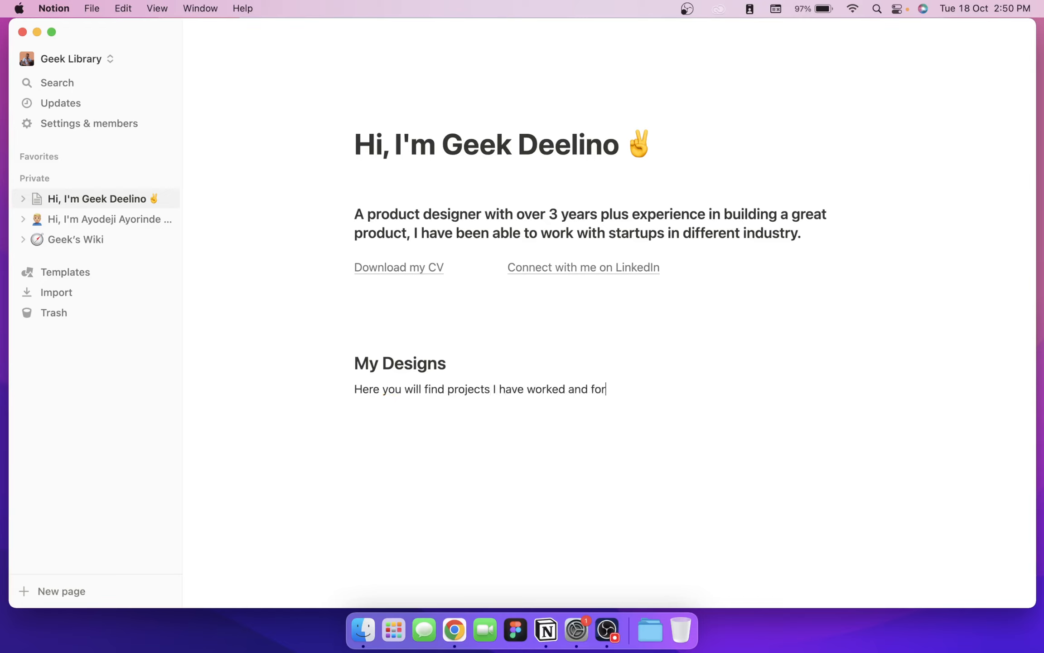
type(" different")
key("BackSpace")
type("different startups.")
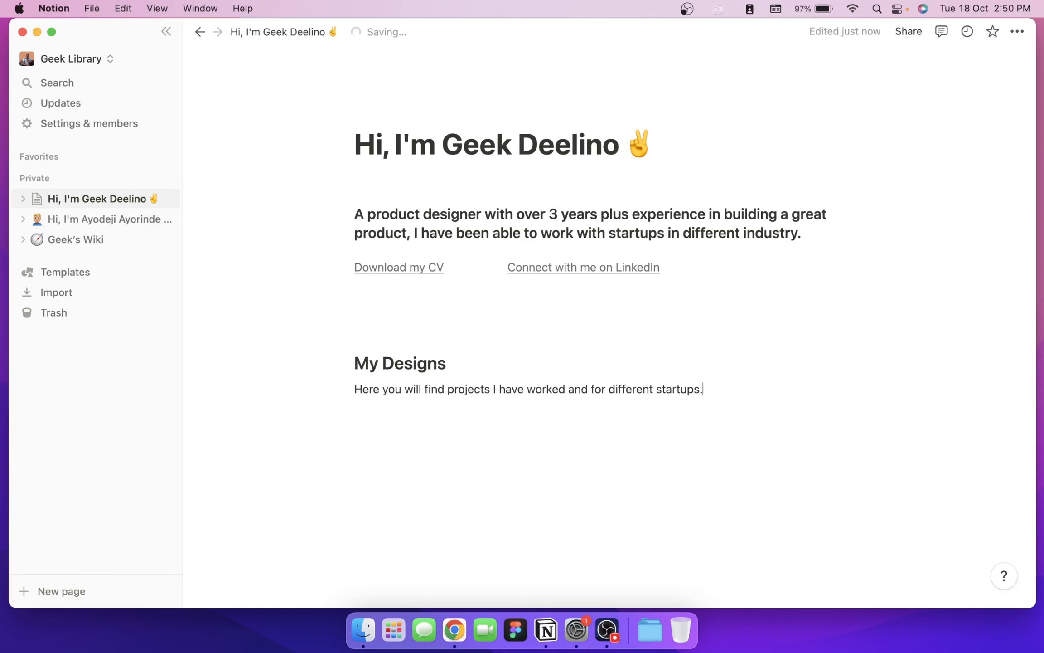
left_click_drag(1043, 159, 812, 3)
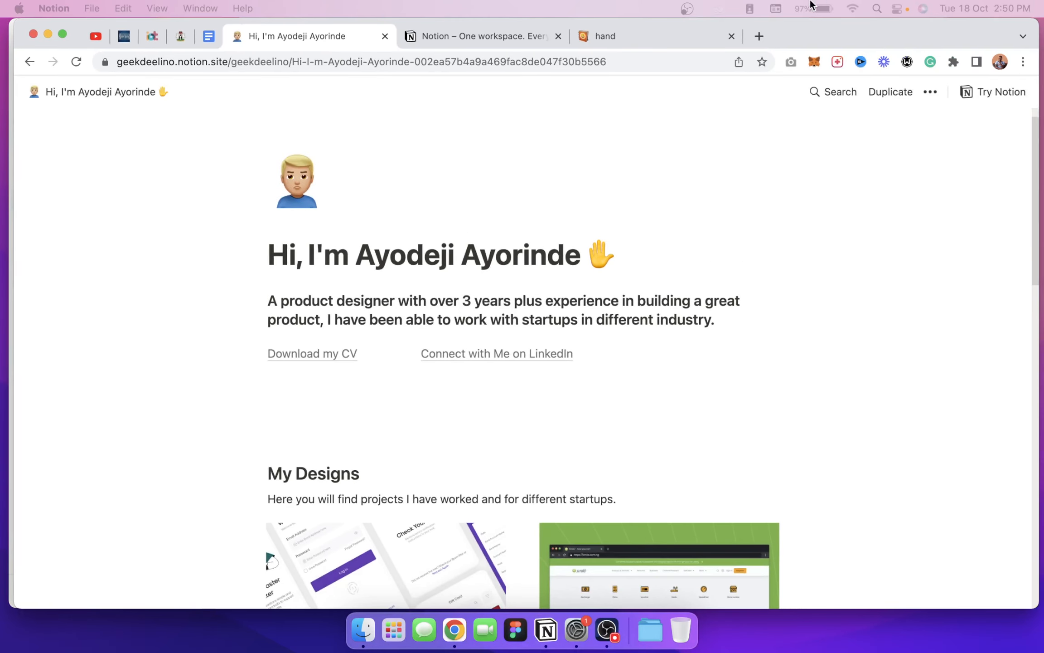
Step: Copy the Zappy card's Lorem ipsum description from the reference portfolio page
scroll(304, 267, "down", 10)
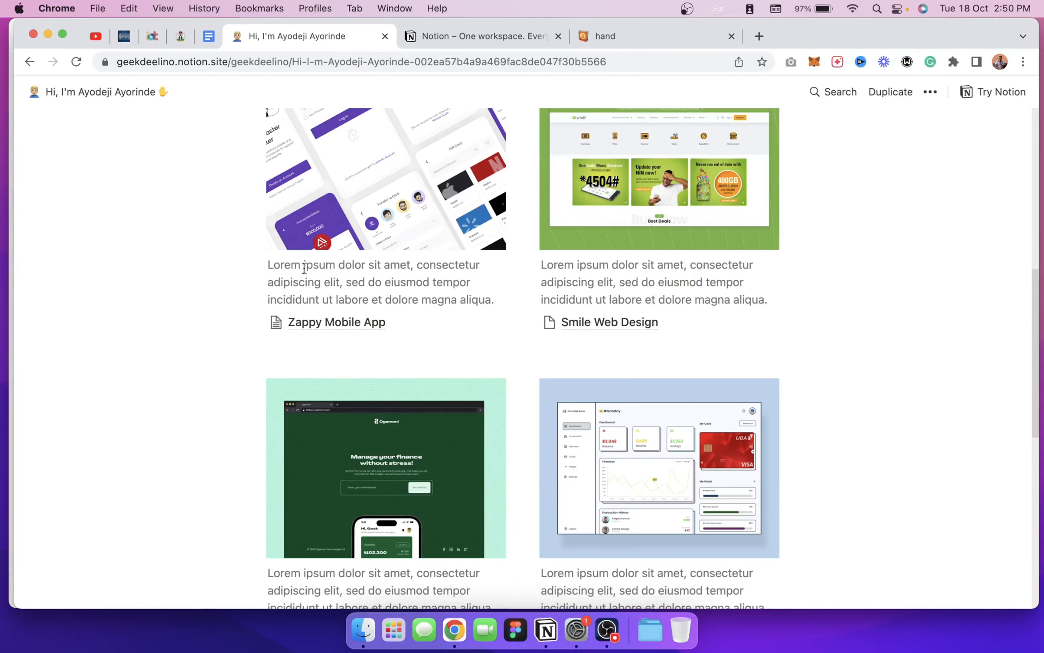
scroll(704, 319, "up", 3)
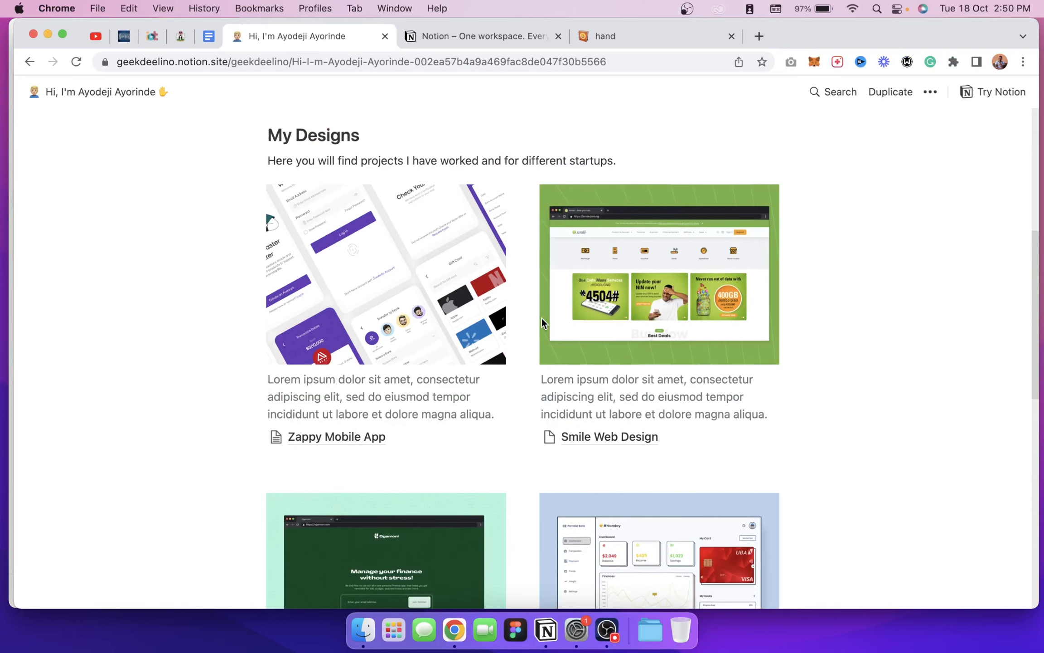
scroll(704, 319, "down", 1)
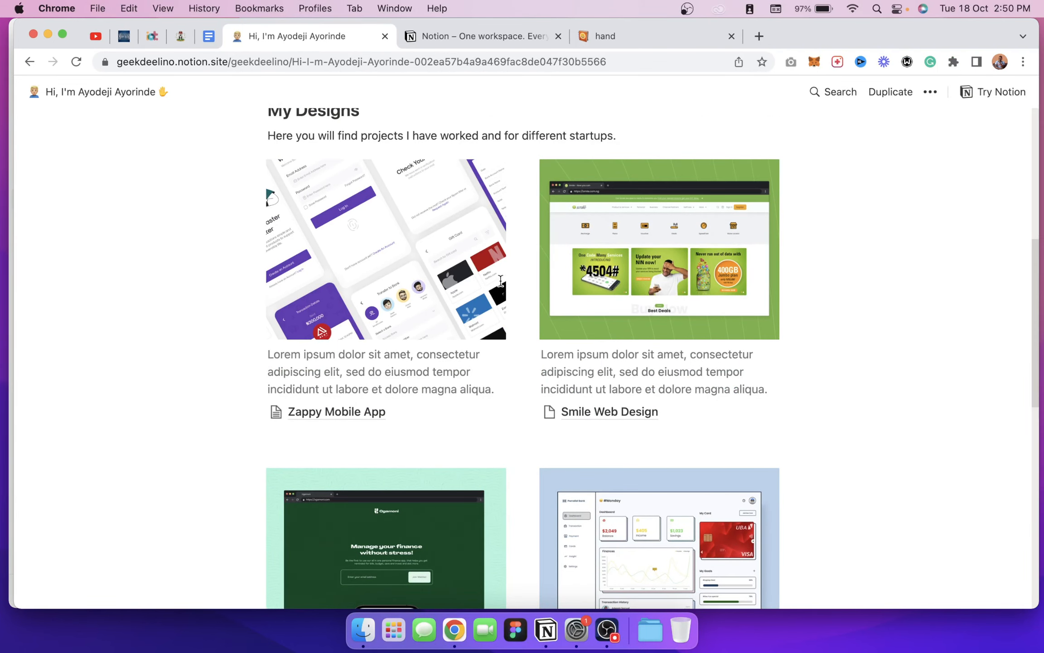
left_click_drag(499, 393, 261, 346)
key("super+c")
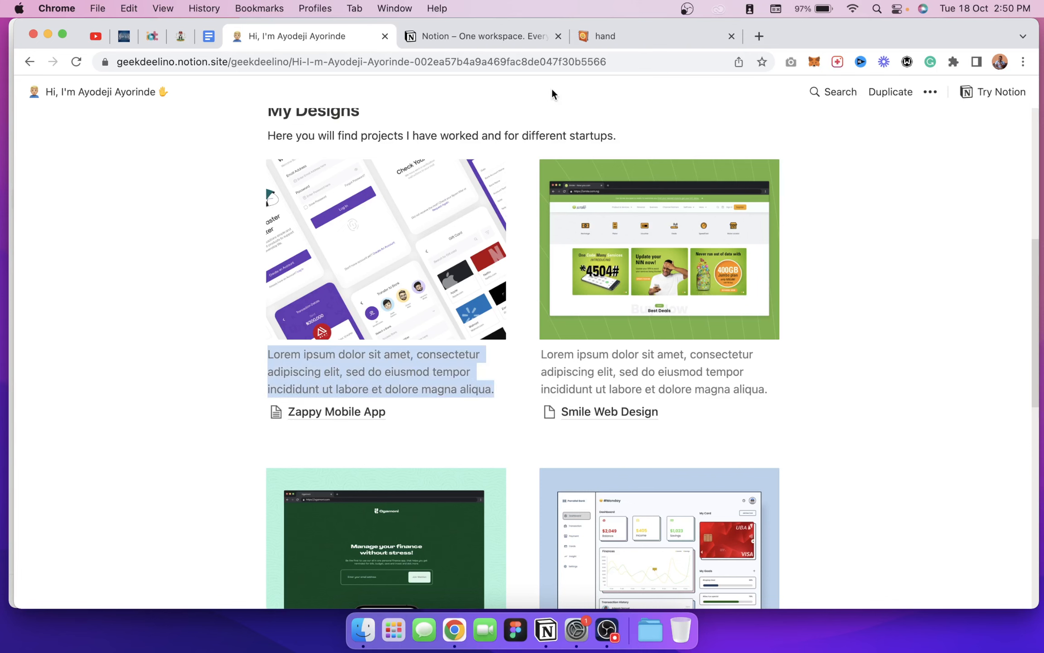
Step: Paste the Lorem ipsum description into the Emojipedia search box and select it
left_click(657, 40)
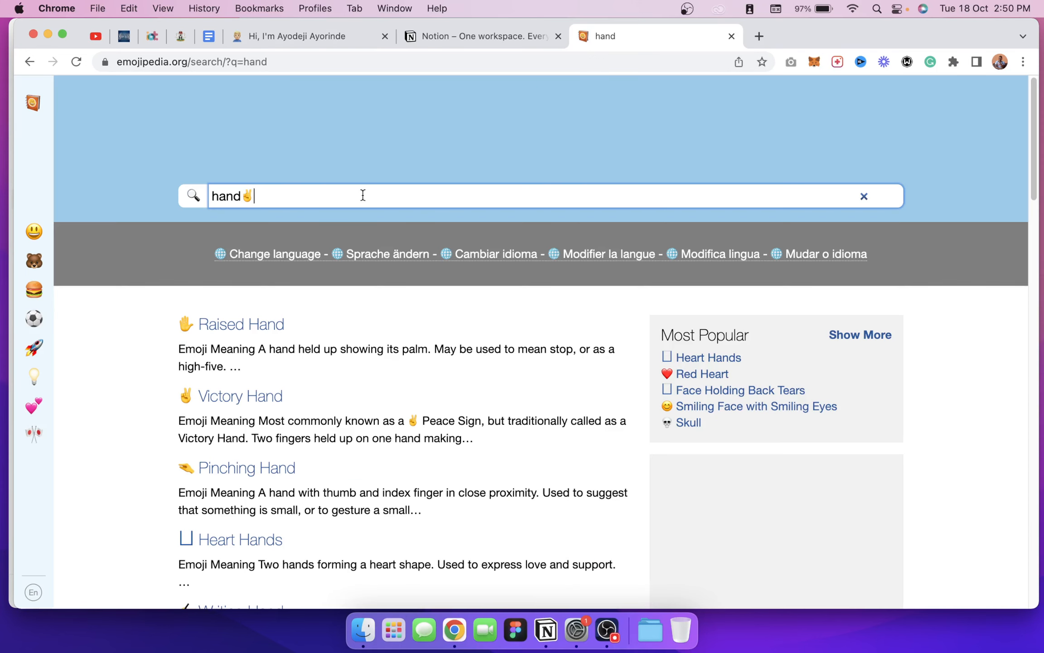
left_click(362, 194)
key("super+v")
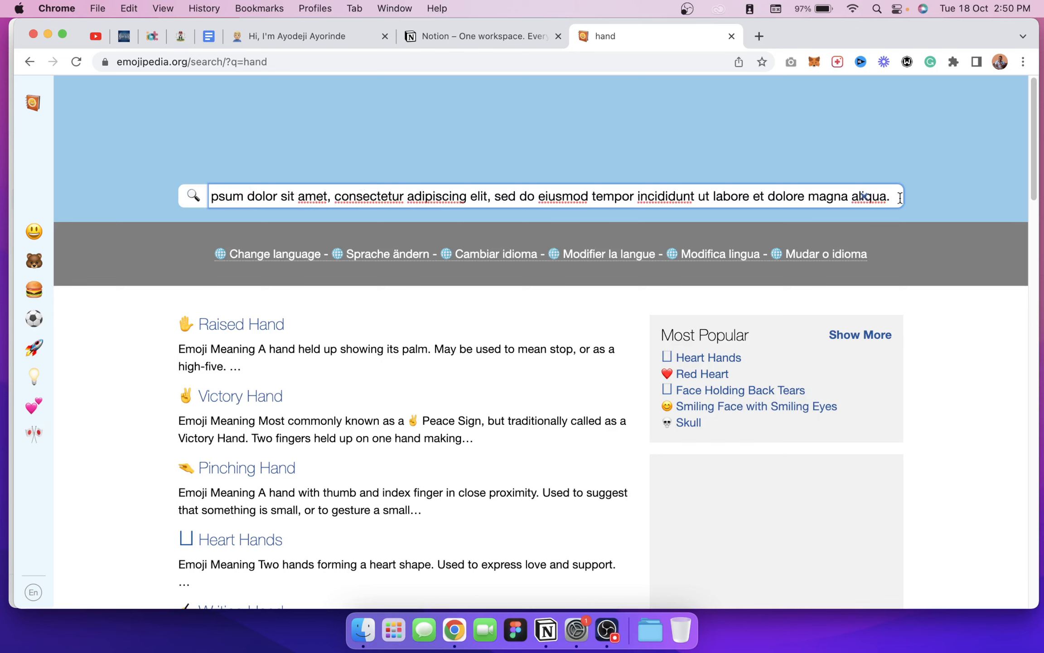
key("super+a")
left_click_drag(149, 170, 253, 200)
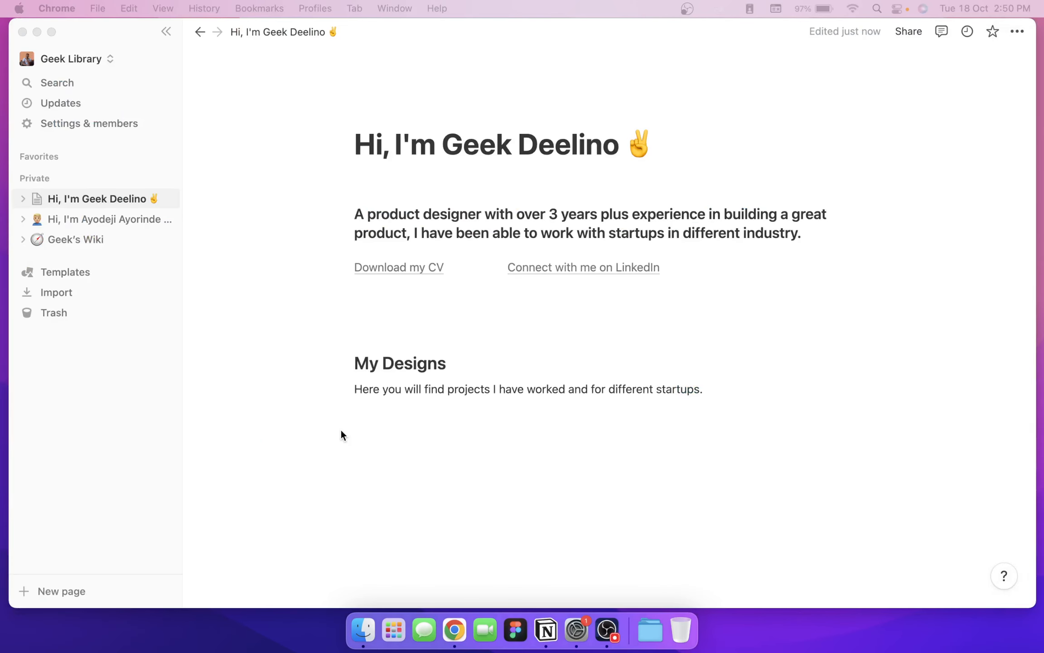
Step: Add an image block below the startup-projects line using /im
left_click(384, 426)
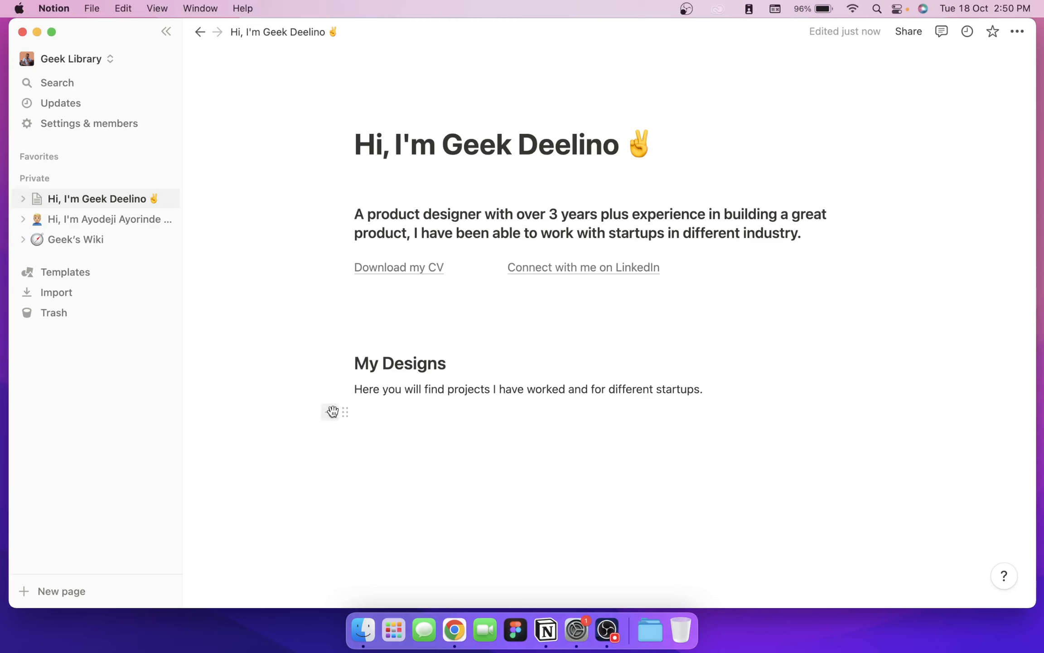
left_click(331, 412)
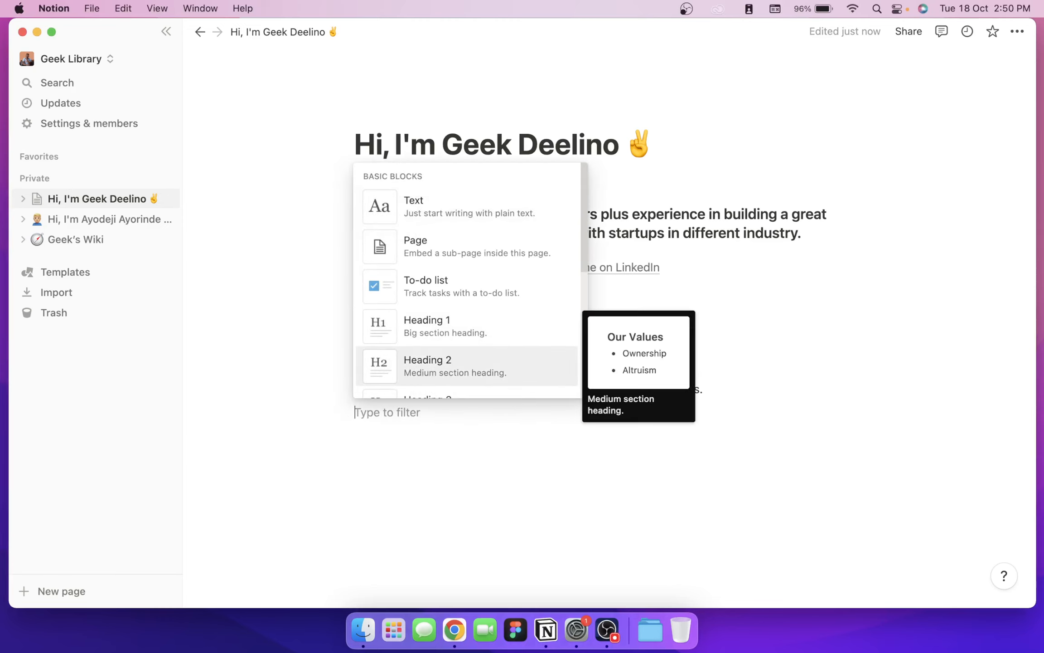
type("col")
key("Escape")
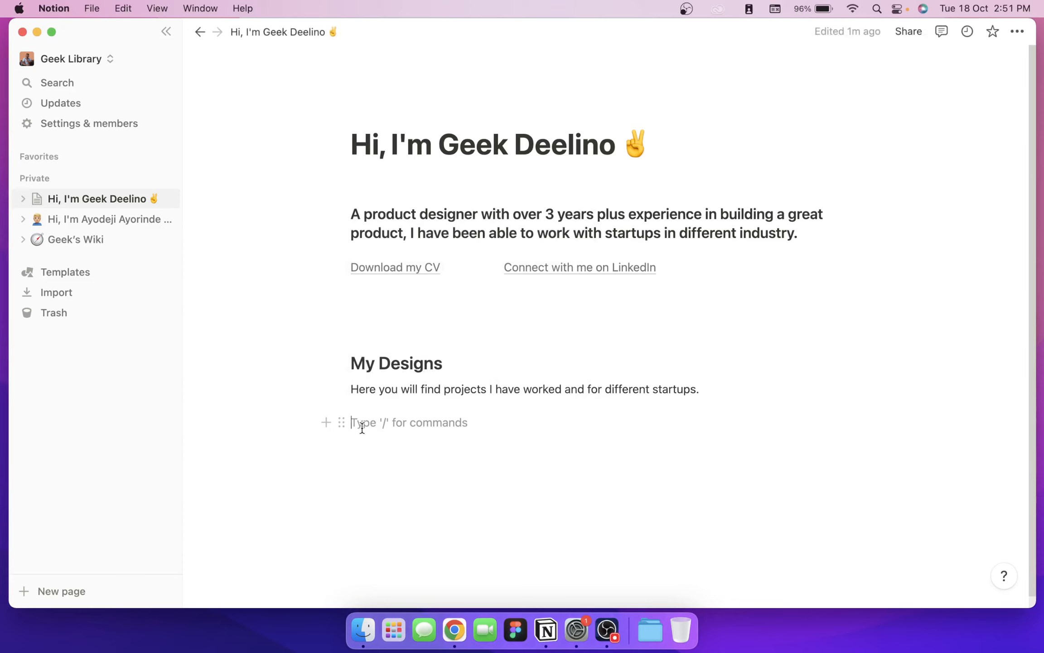
left_click(326, 422)
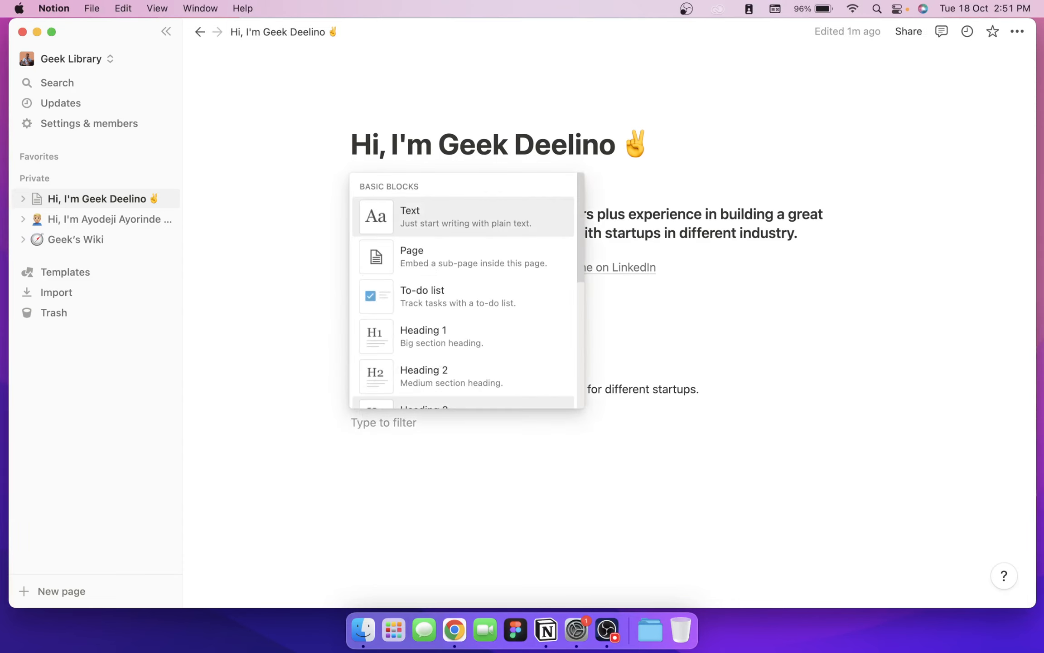
type("im")
key("Return")
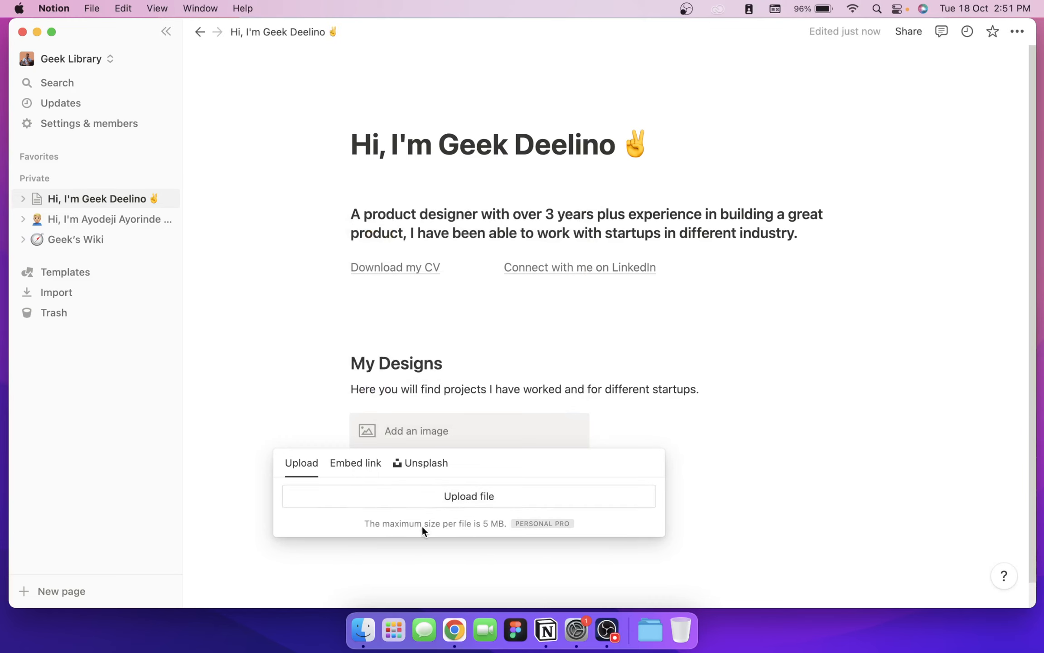
Step: Upload Zappy Mobile App.png from Downloads into the image block
left_click(437, 495)
scroll(372, 349, "down", 3)
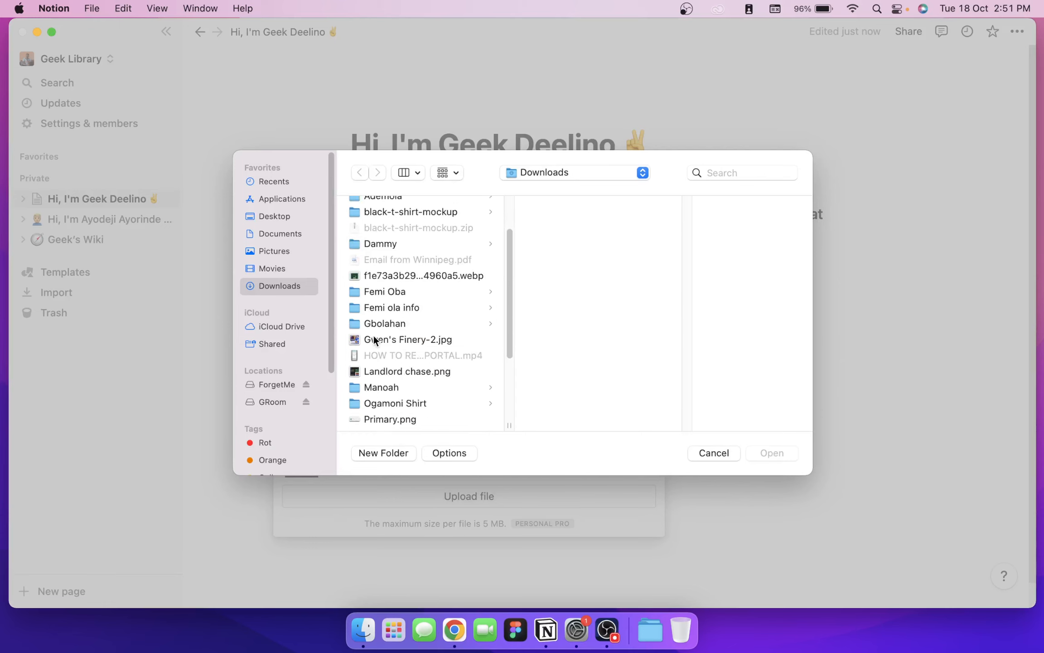
scroll(401, 372, "down", 5)
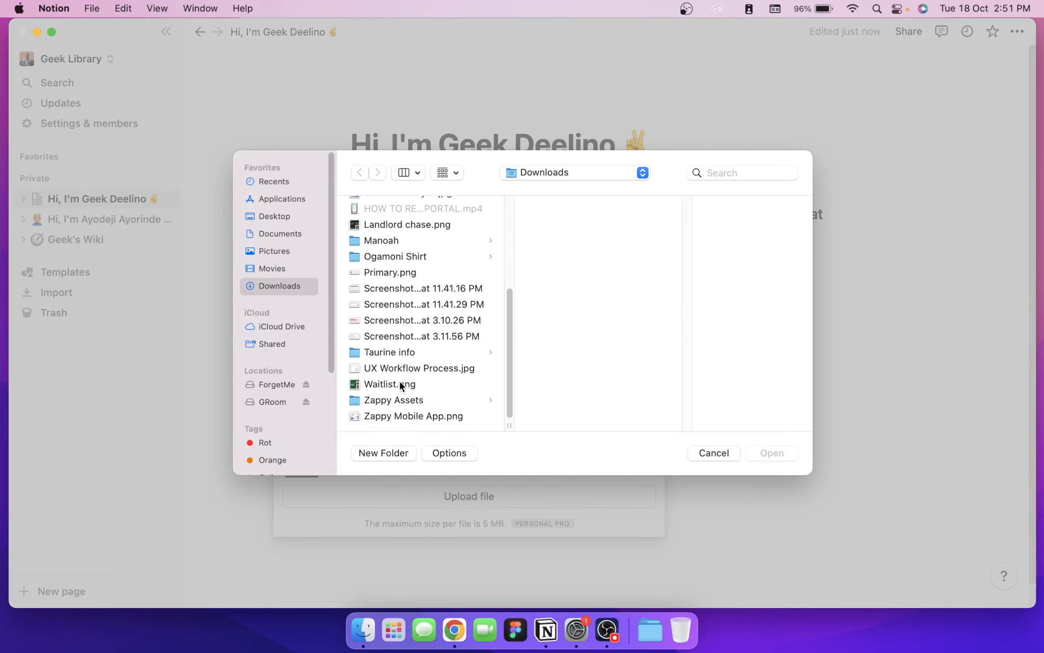
left_click(393, 414)
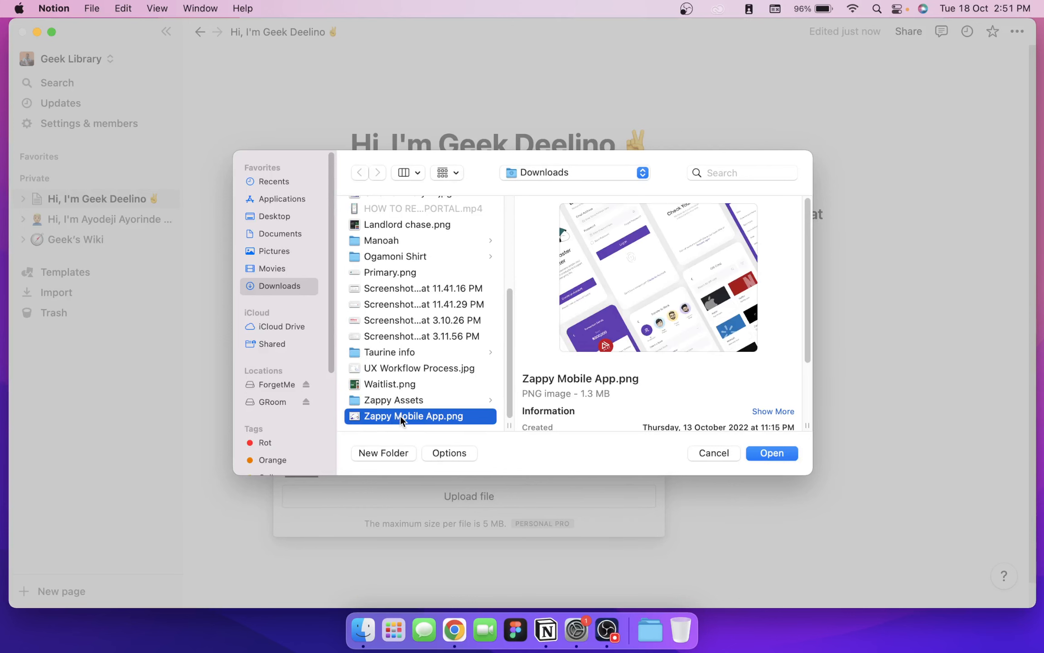
double_click(401, 415)
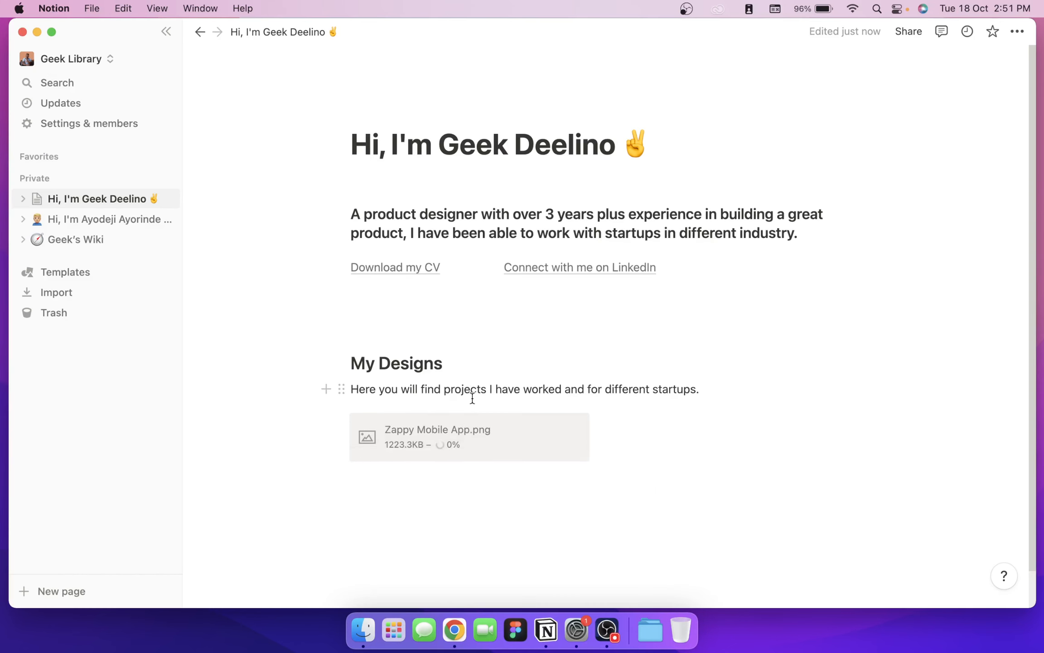
left_click(652, 430)
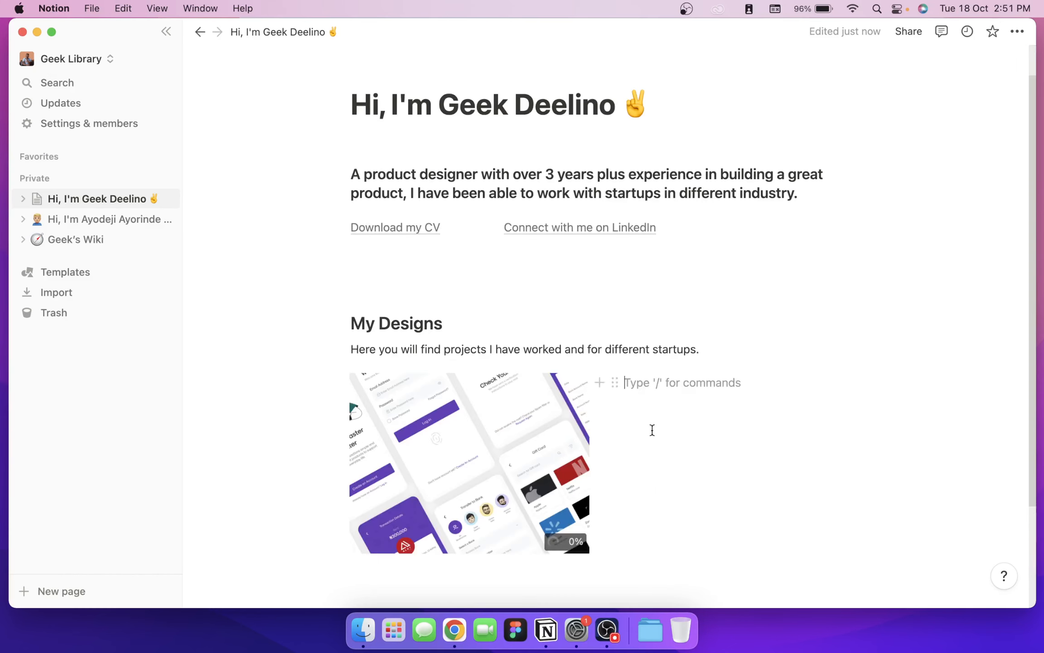
Step: Add an image block beside the Zappy image and upload the green web-design .webp screenshot
left_click(608, 383)
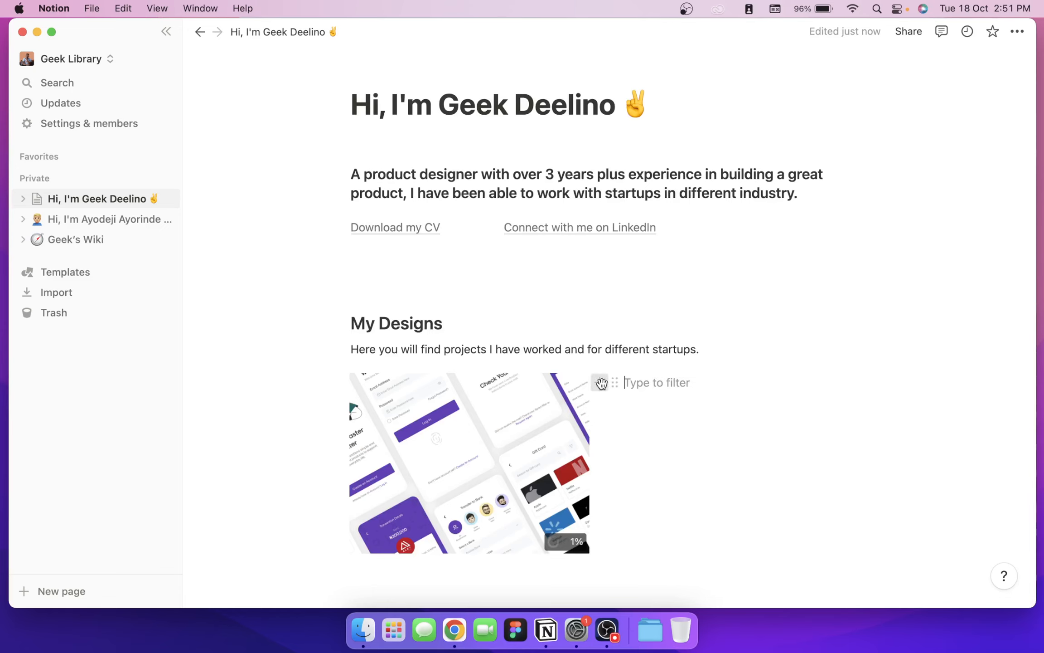
type("imag")
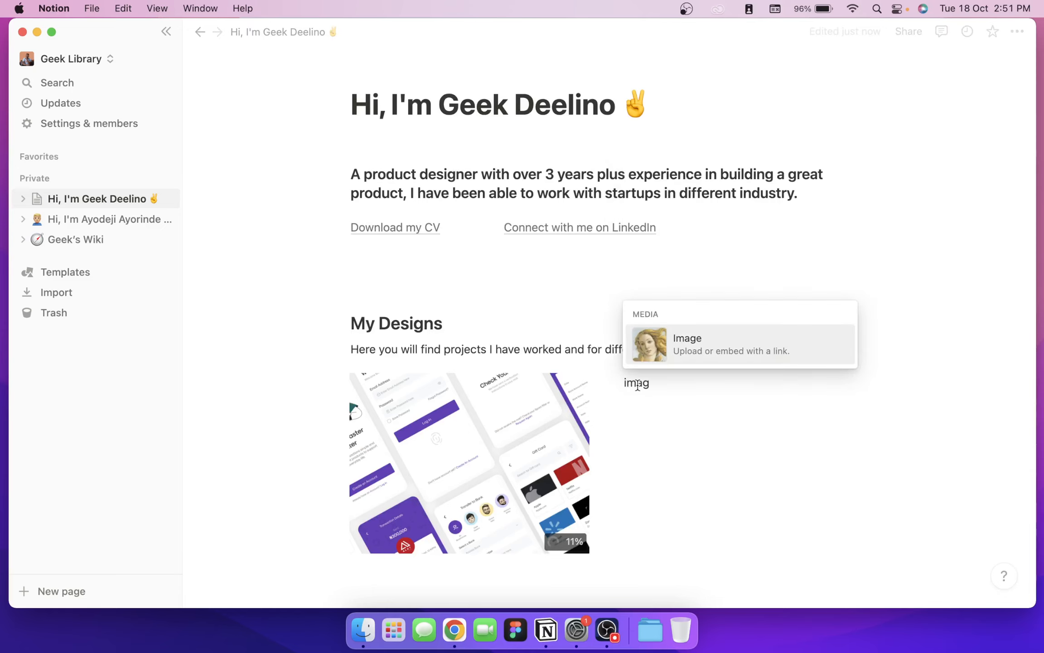
key("Return")
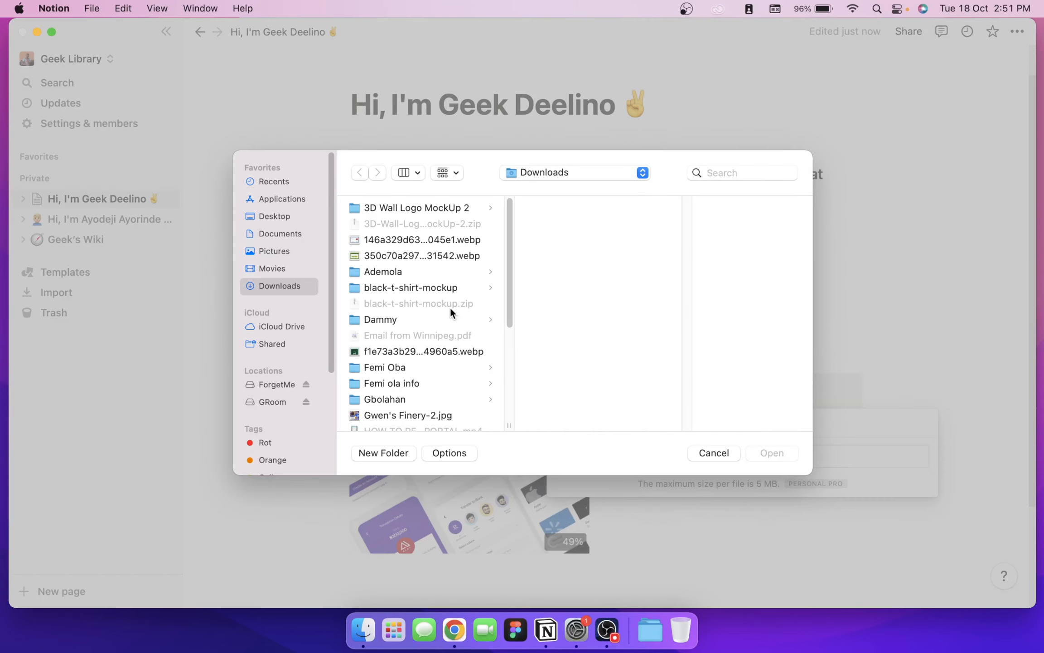
scroll(449, 307, "down", 5)
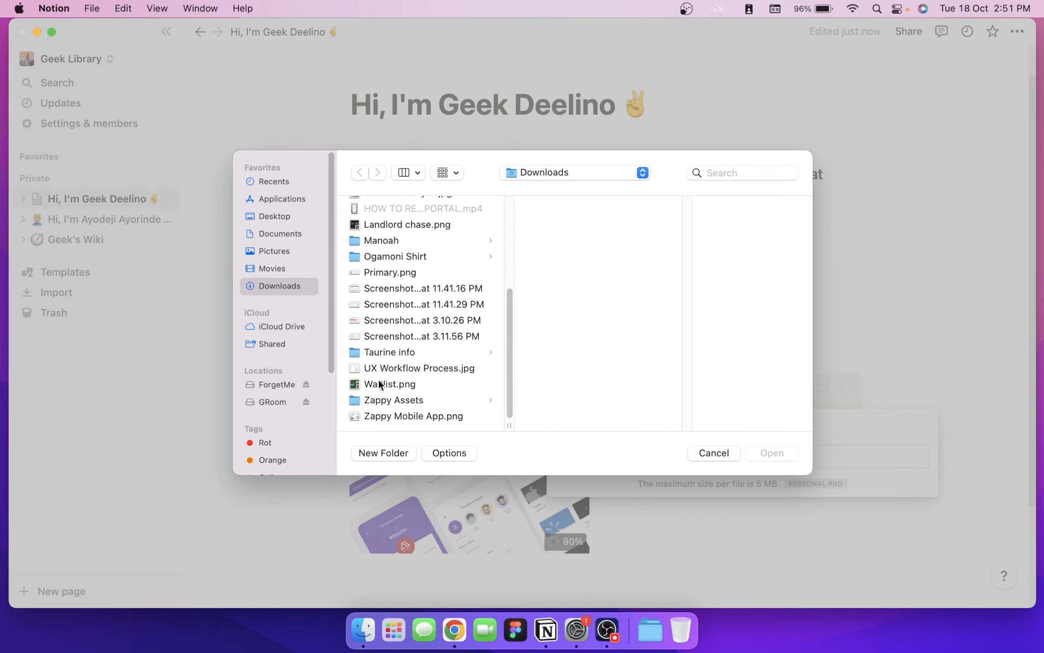
scroll(379, 384, "up", 4)
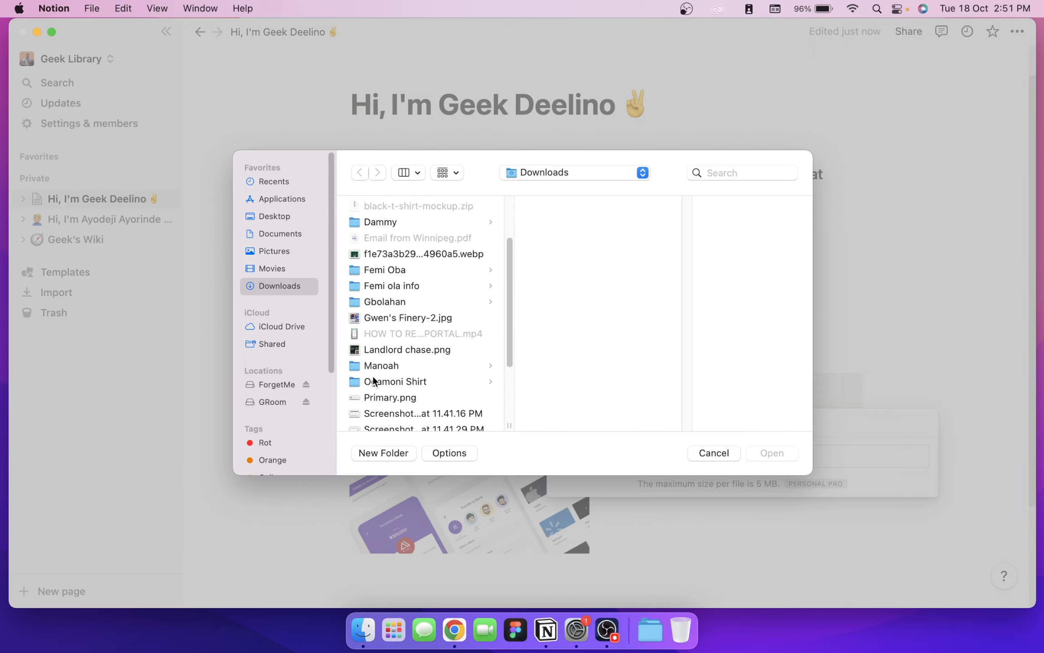
scroll(377, 369, "up", 1)
scroll(376, 369, "up", 3)
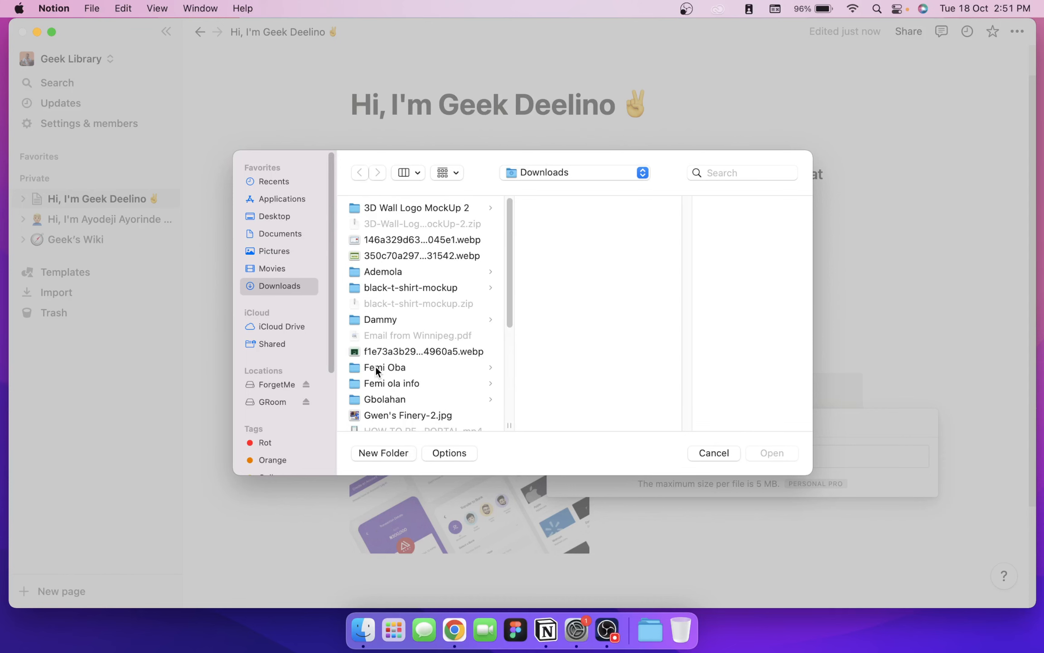
double_click(380, 256)
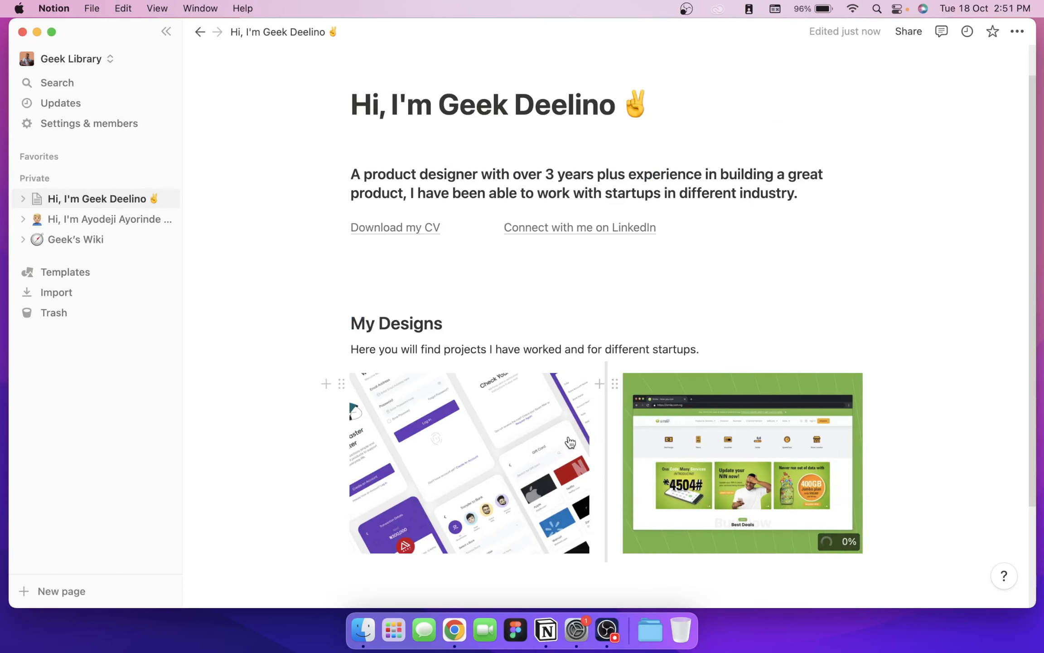
scroll(569, 437, "down", 3)
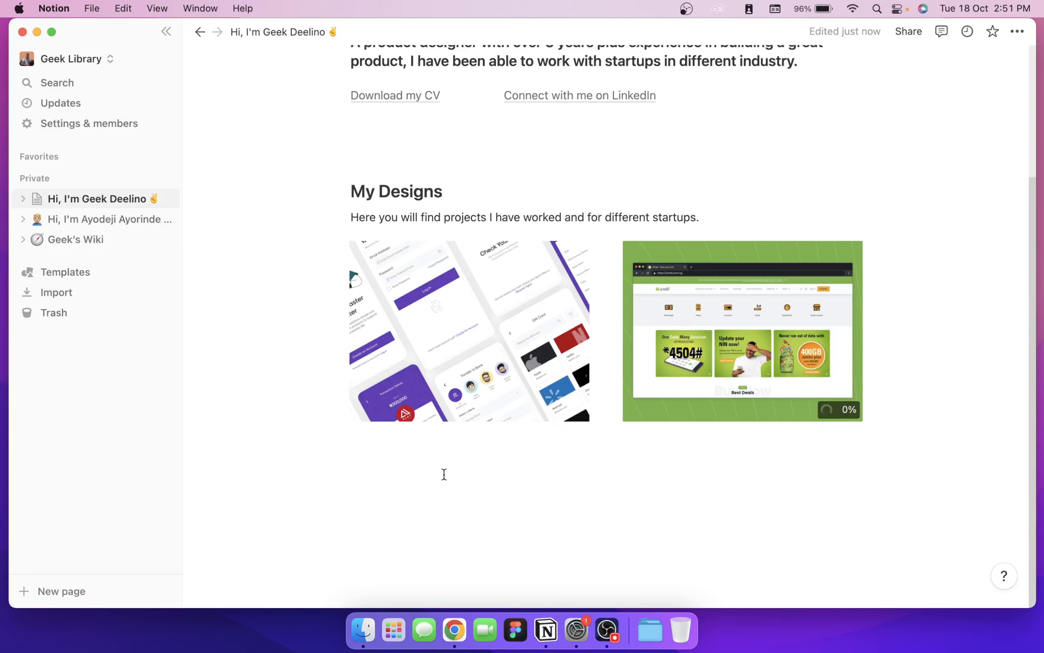
Step: Add empty lines below the first image row, undoing an abandoned image block
left_click(416, 436)
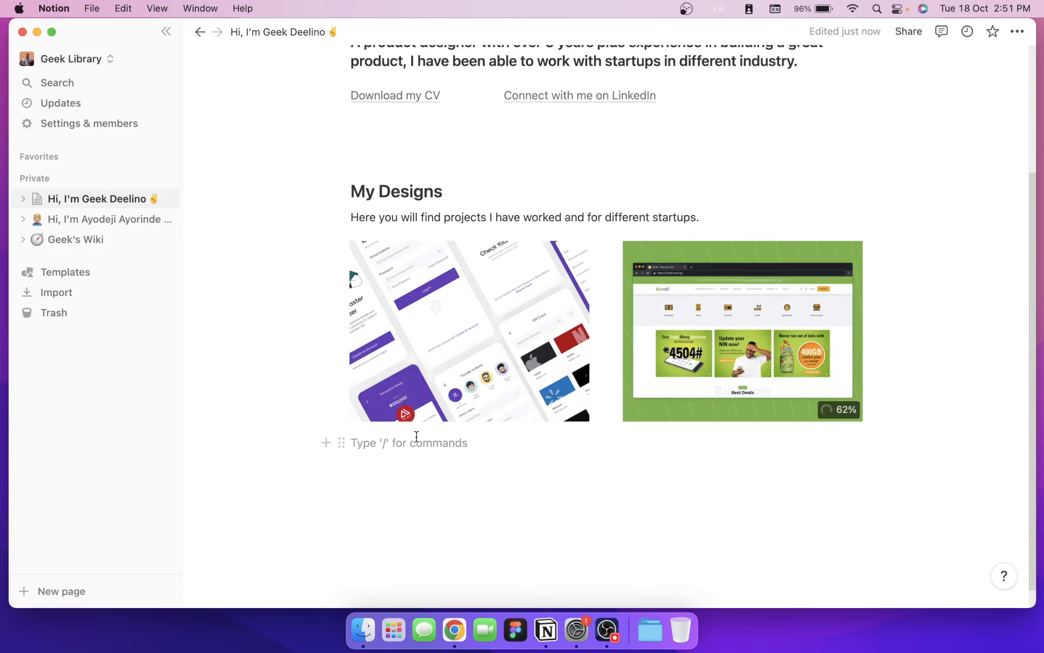
key("Return")
key("Return")
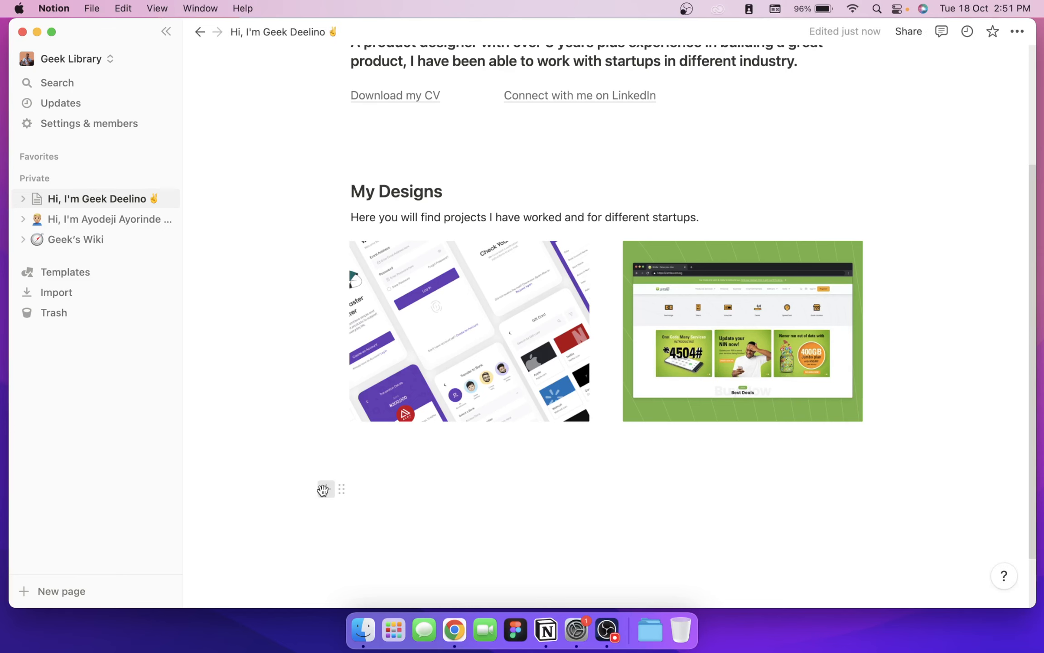
left_click(322, 489)
type("ima")
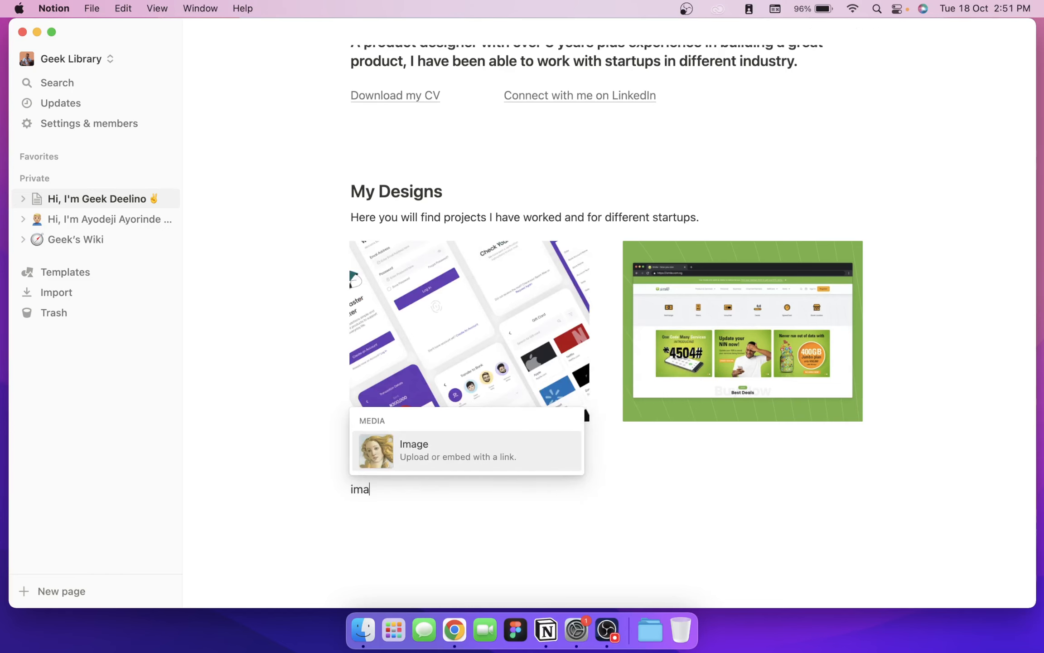
key("Return")
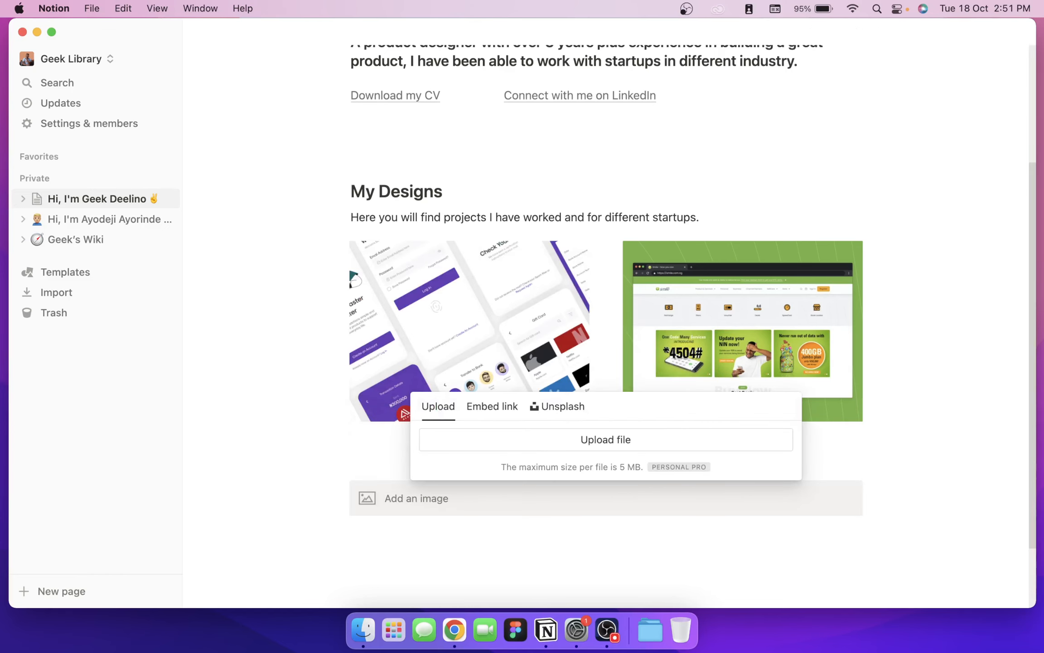
left_click(524, 496)
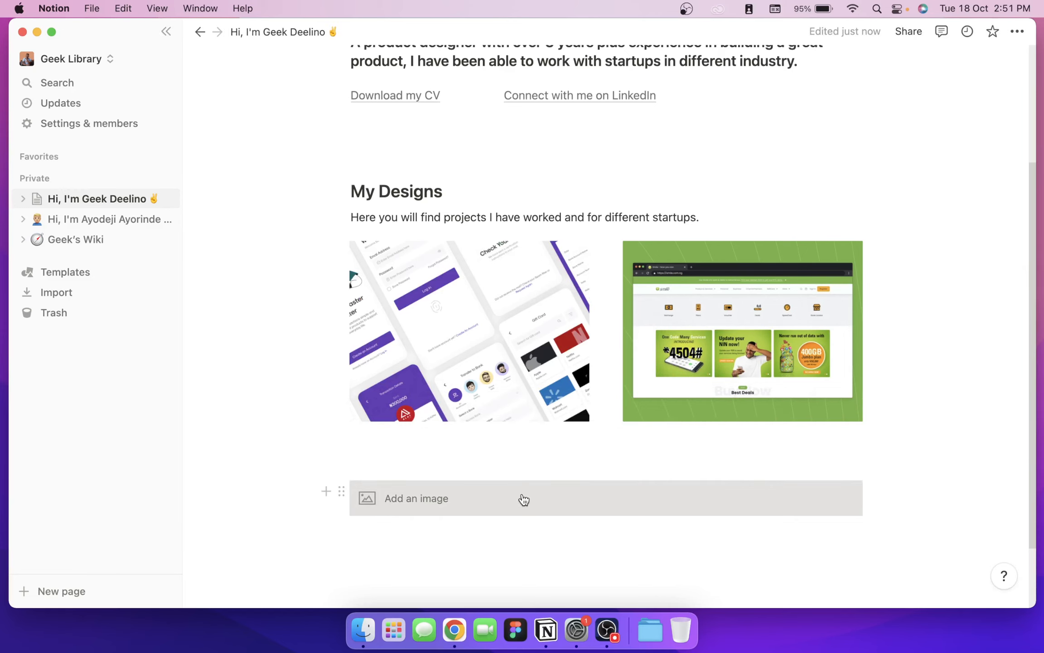
key("super+z")
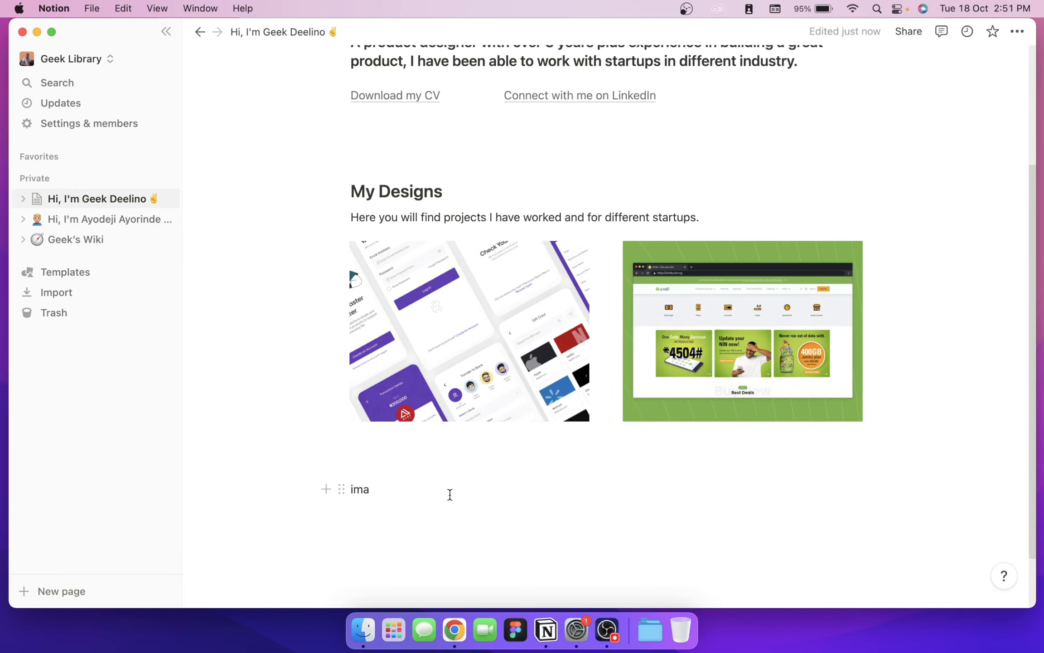
key("BackSpace")
key("BackSpace")
key("BackSpace")
left_click(326, 489)
type("cola")
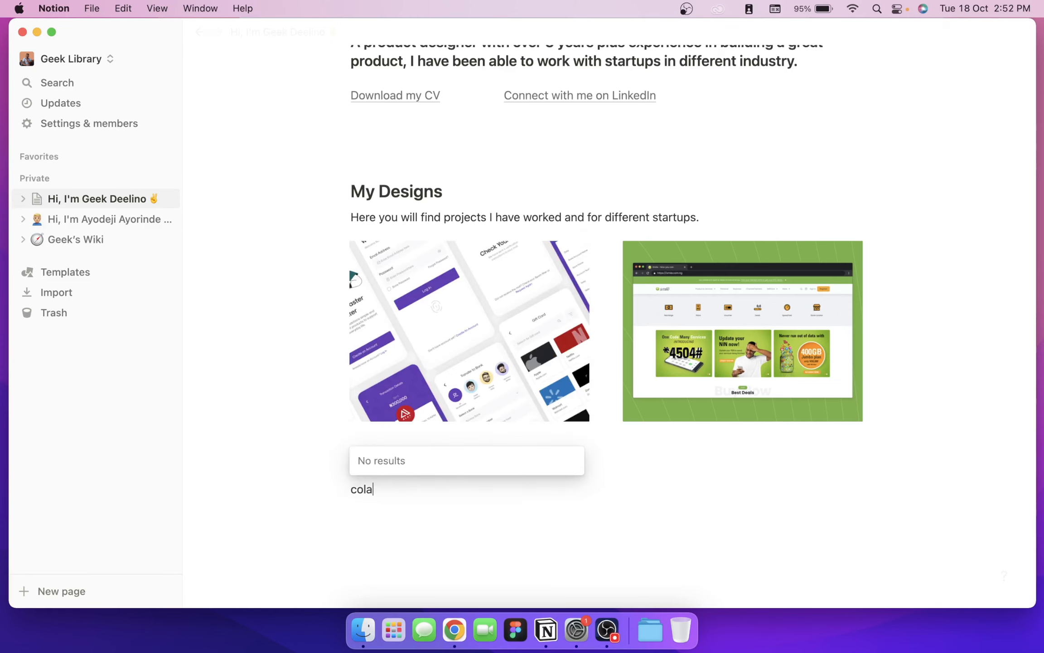
key("BackSpace")
key("BackSpace")
key("BackSpace")
key("BackSpace")
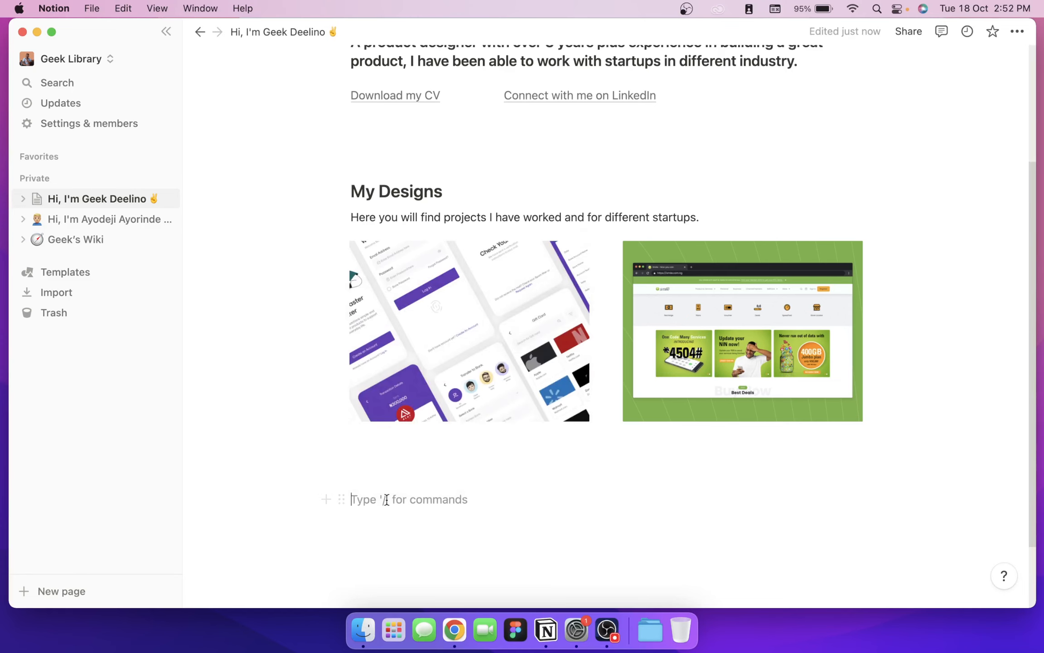
Step: Insert an image block and upload the green finance-app .webp screenshot from Downloads
left_click(326, 499)
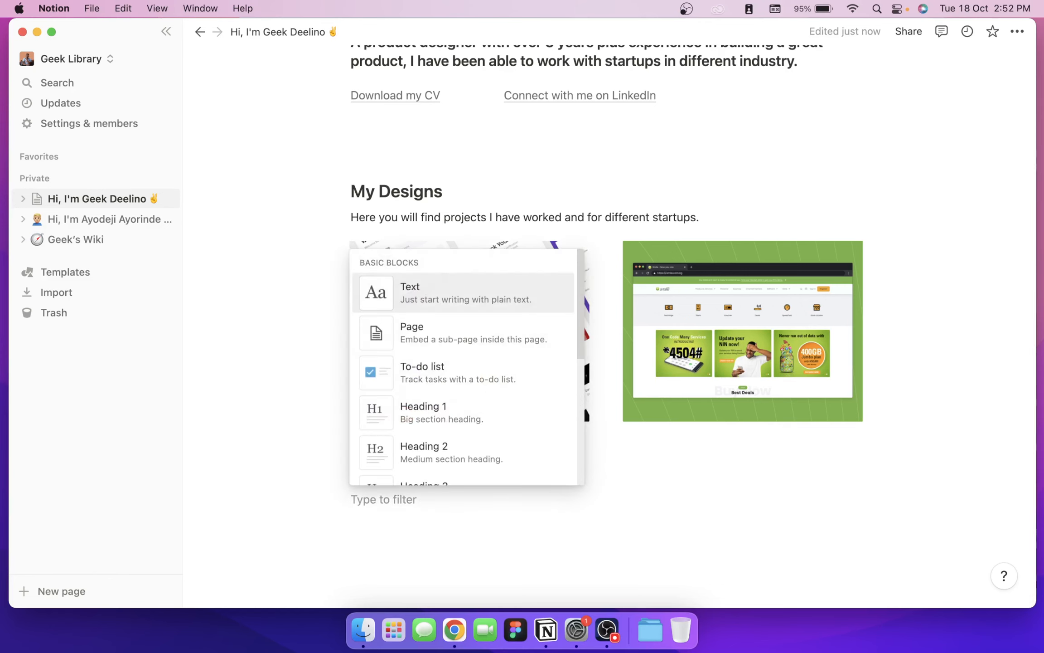
type("ima")
key("Return")
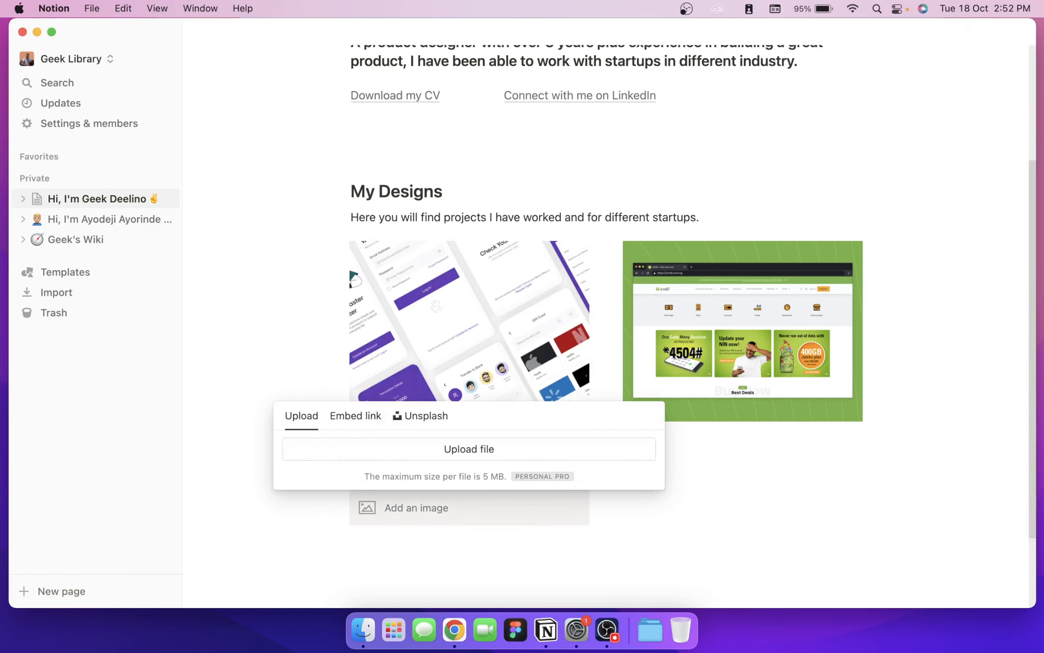
left_click(398, 450)
scroll(415, 340, "down", 3)
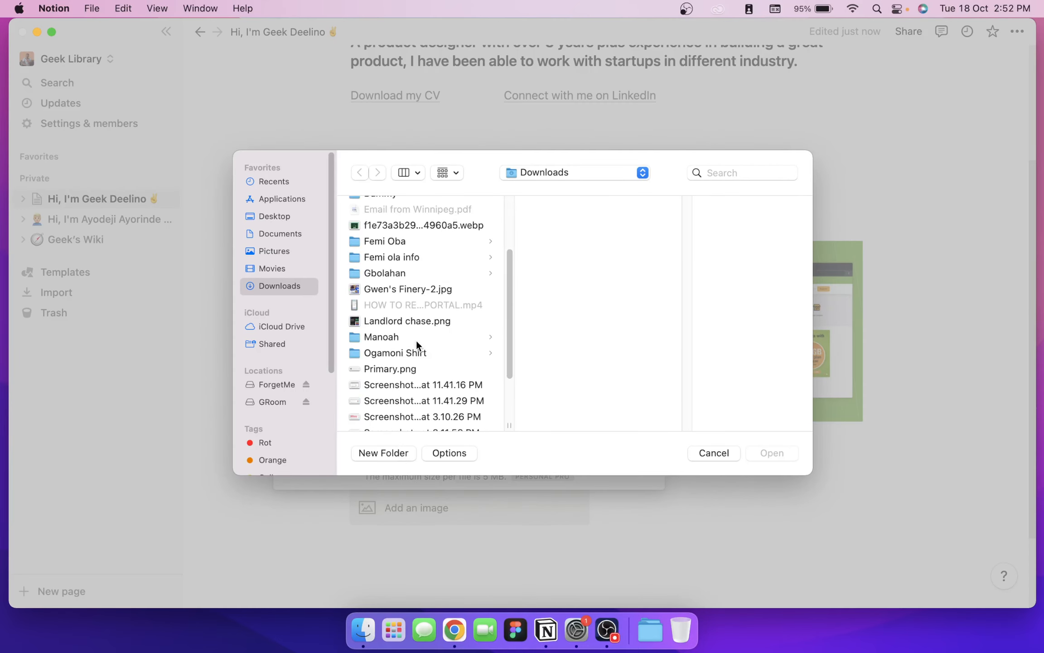
double_click(426, 224)
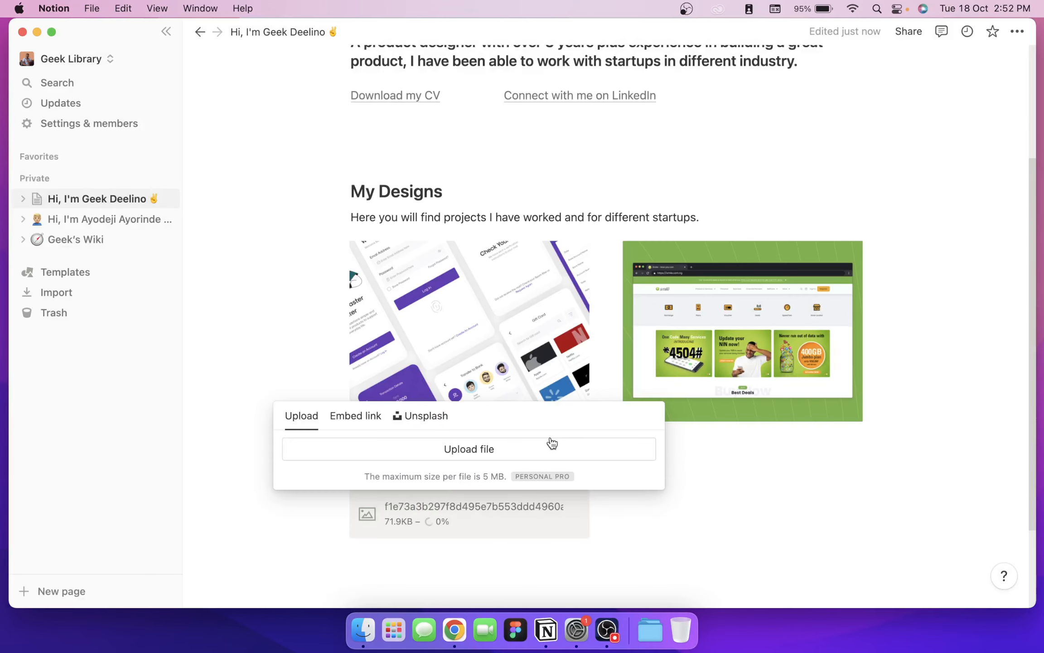
scroll(664, 483, "down", 1)
left_click(667, 470)
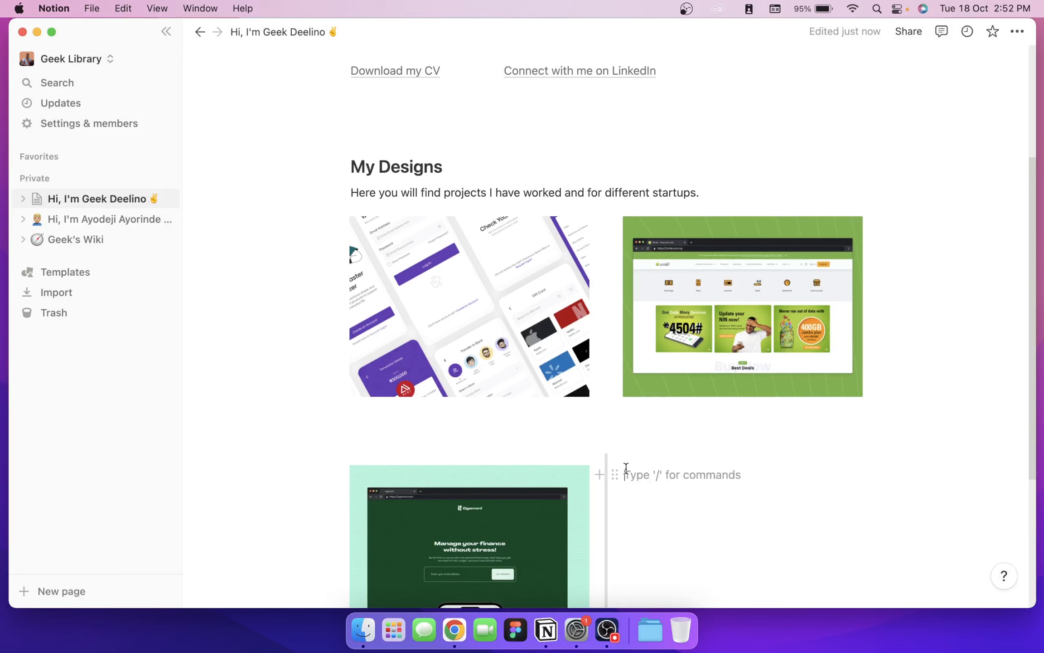
Step: Insert an image block in the right column and upload the blue dashboard screenshot
left_click(601, 472)
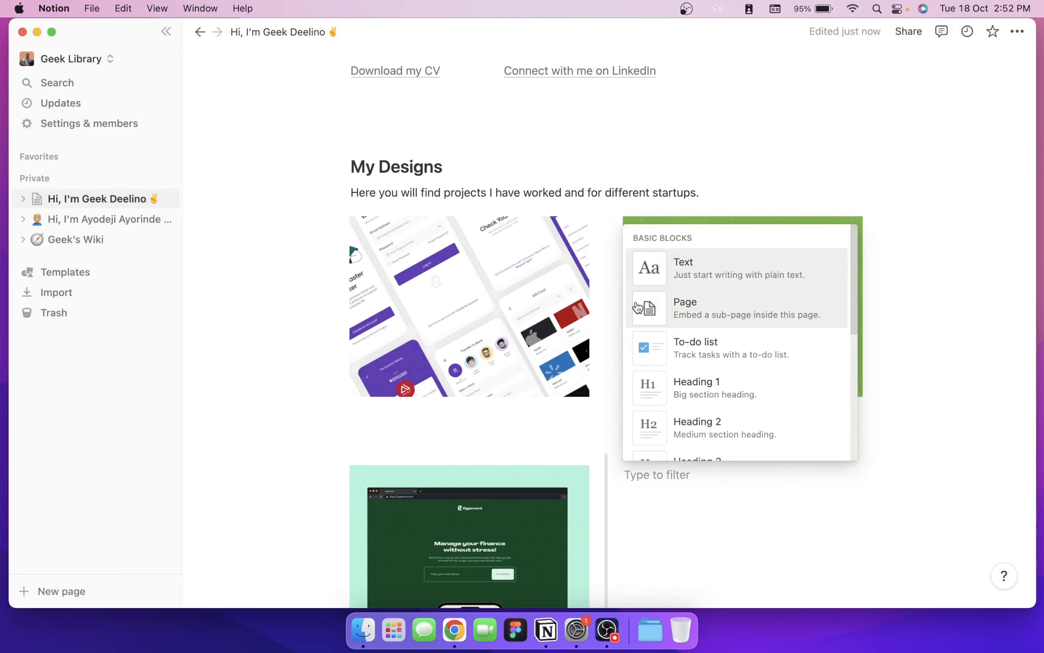
type("image")
key("Return")
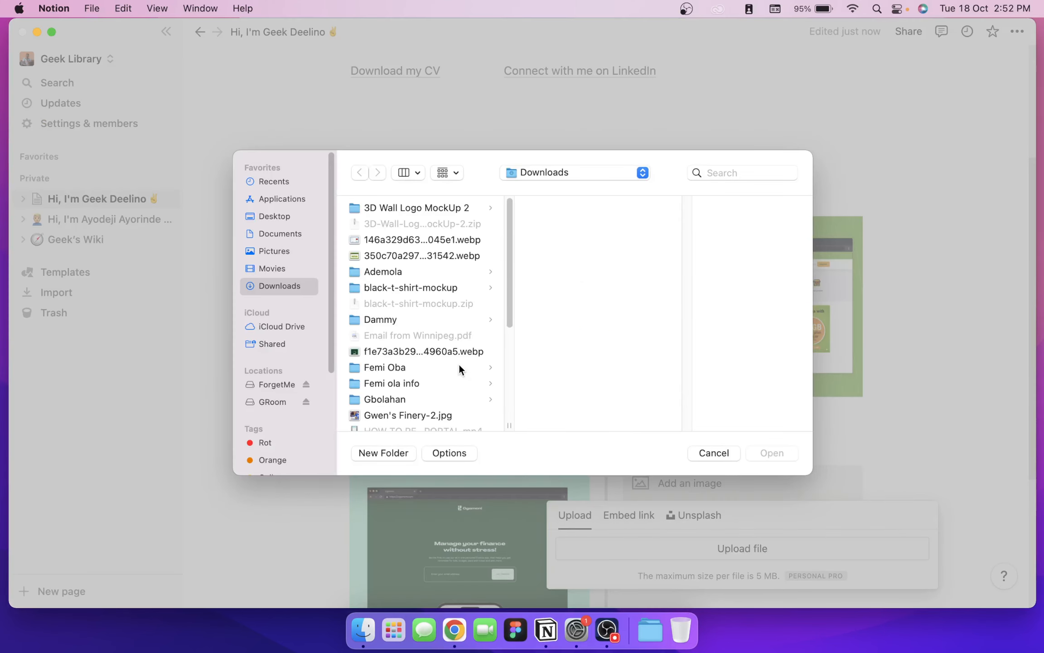
scroll(408, 349, "down", 4)
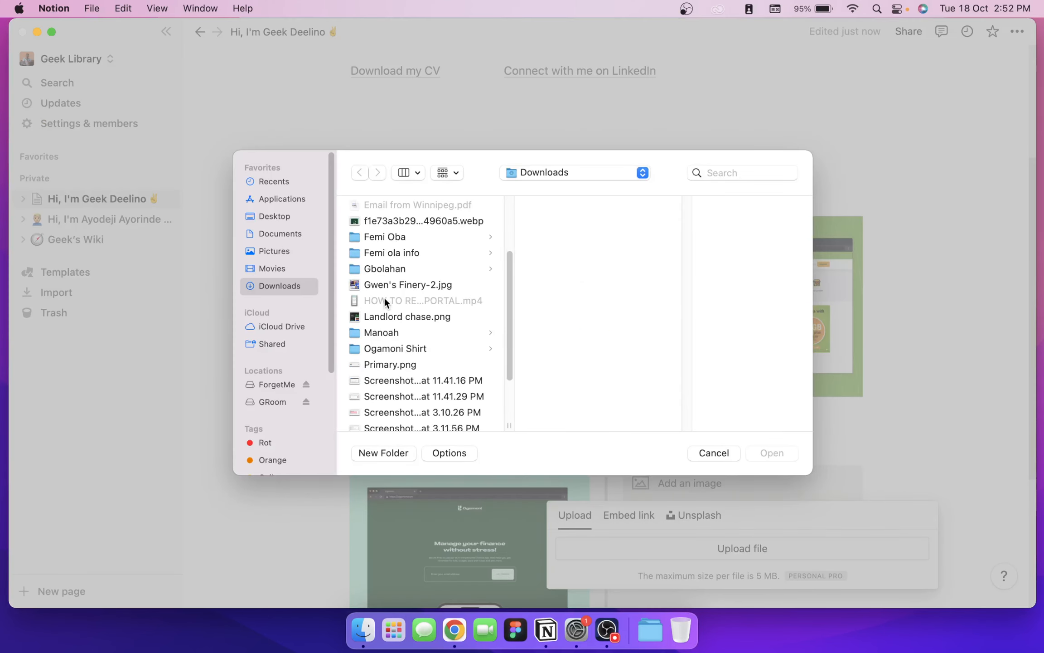
scroll(390, 345, "down", 2)
scroll(378, 394, "down", 1)
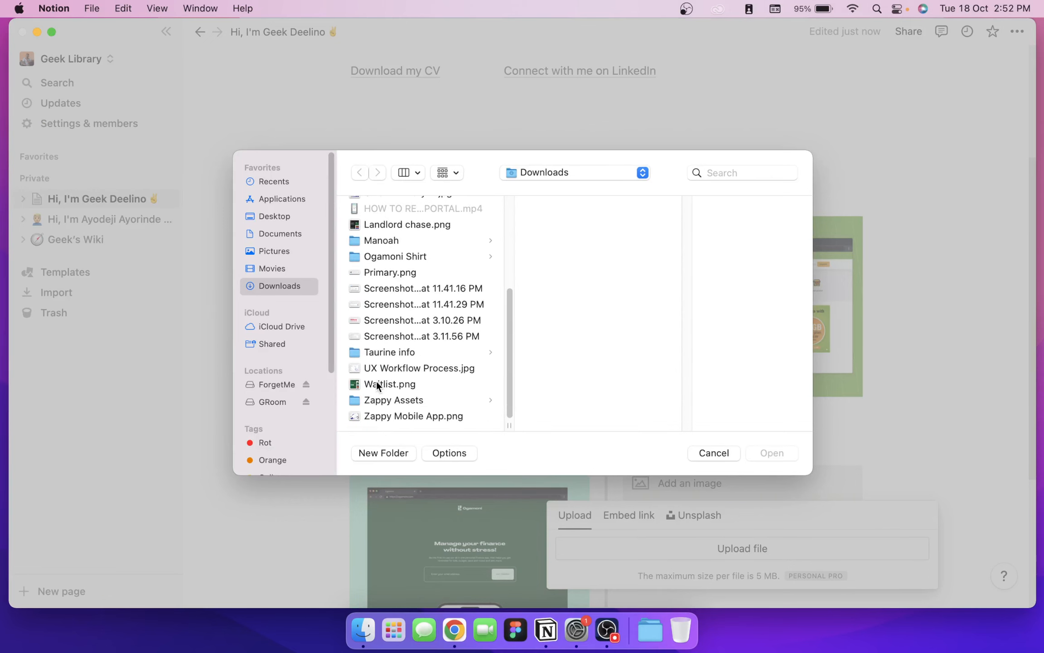
scroll(371, 398, "up", 2)
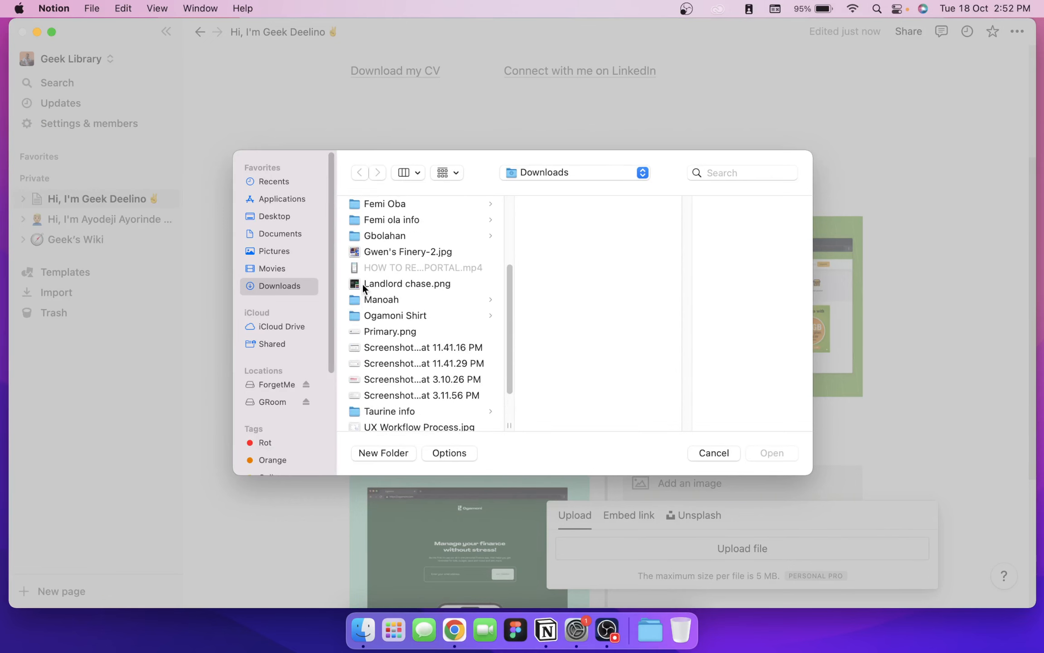
scroll(362, 290, "up", 3)
scroll(362, 296, "up", 1)
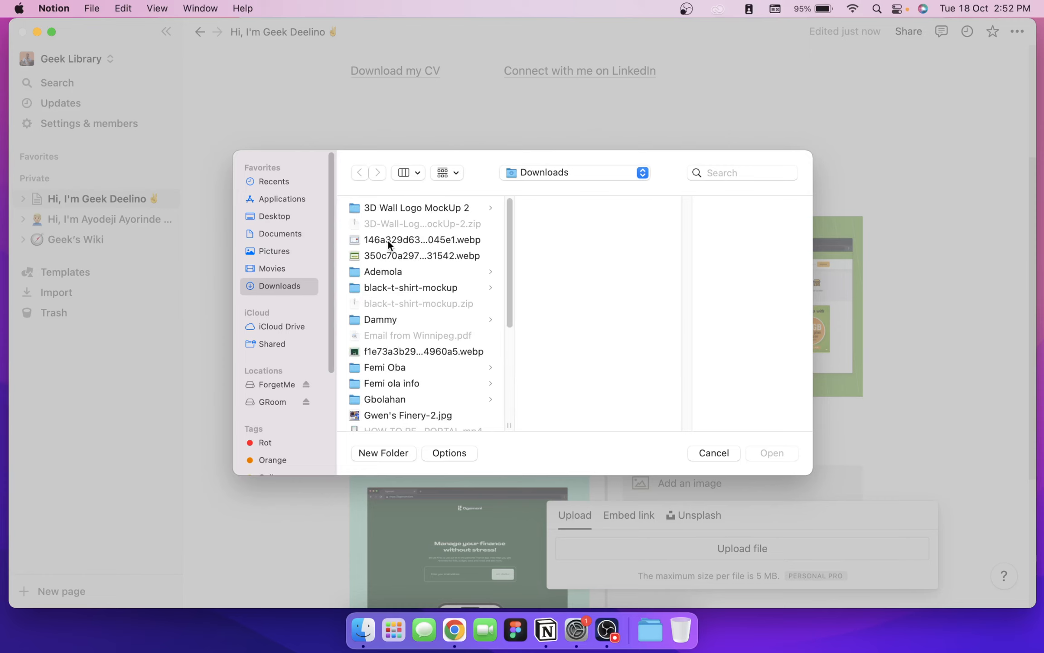
left_click(389, 240)
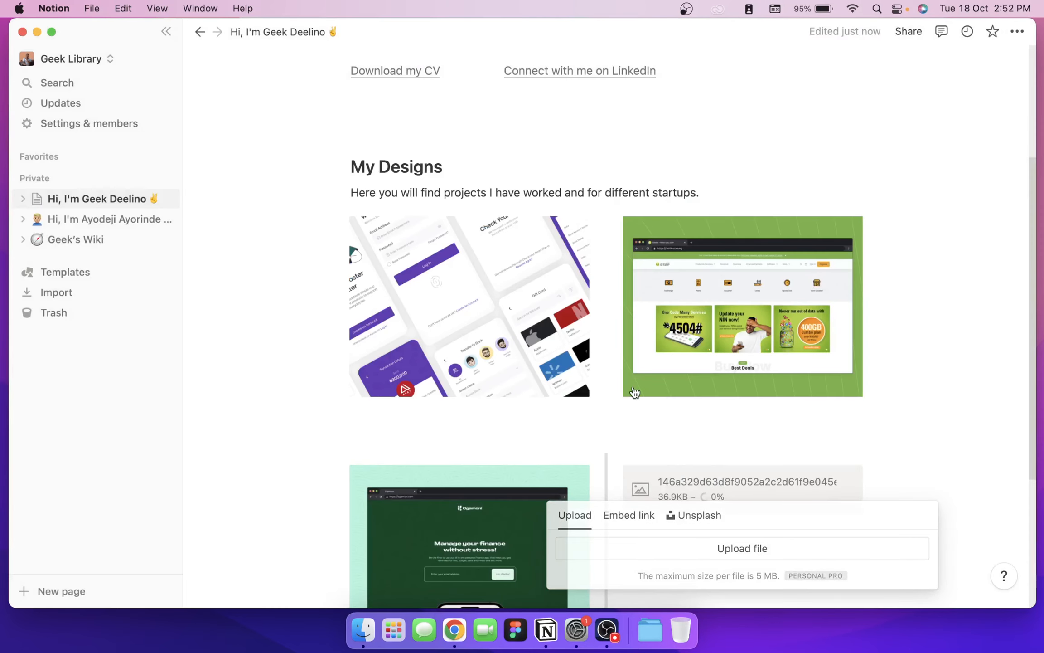
scroll(606, 317, "down", 5)
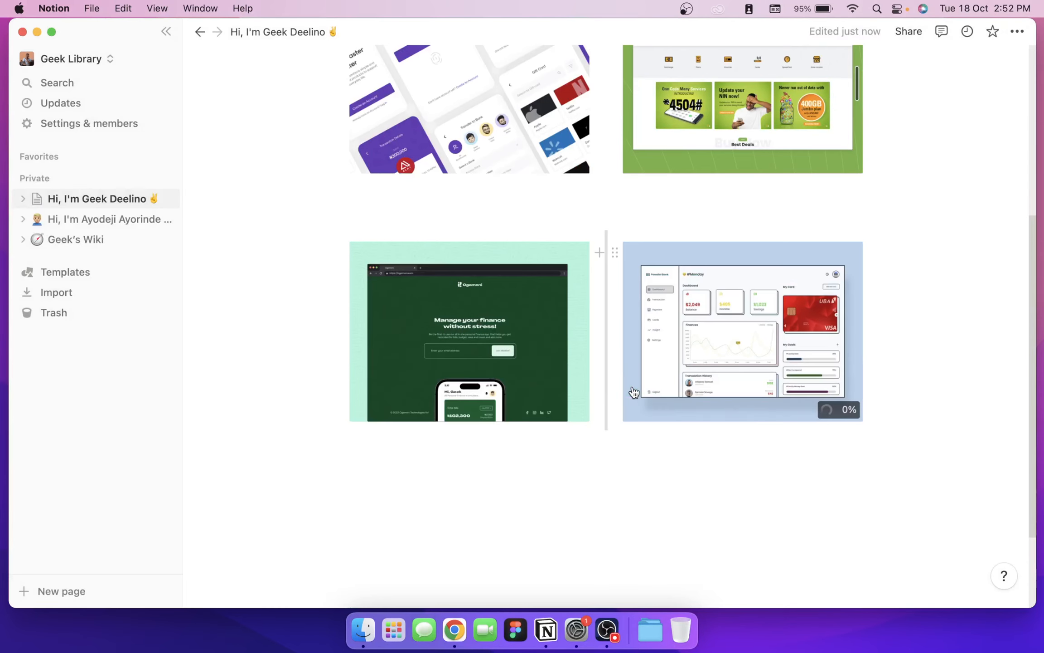
left_click(477, 192)
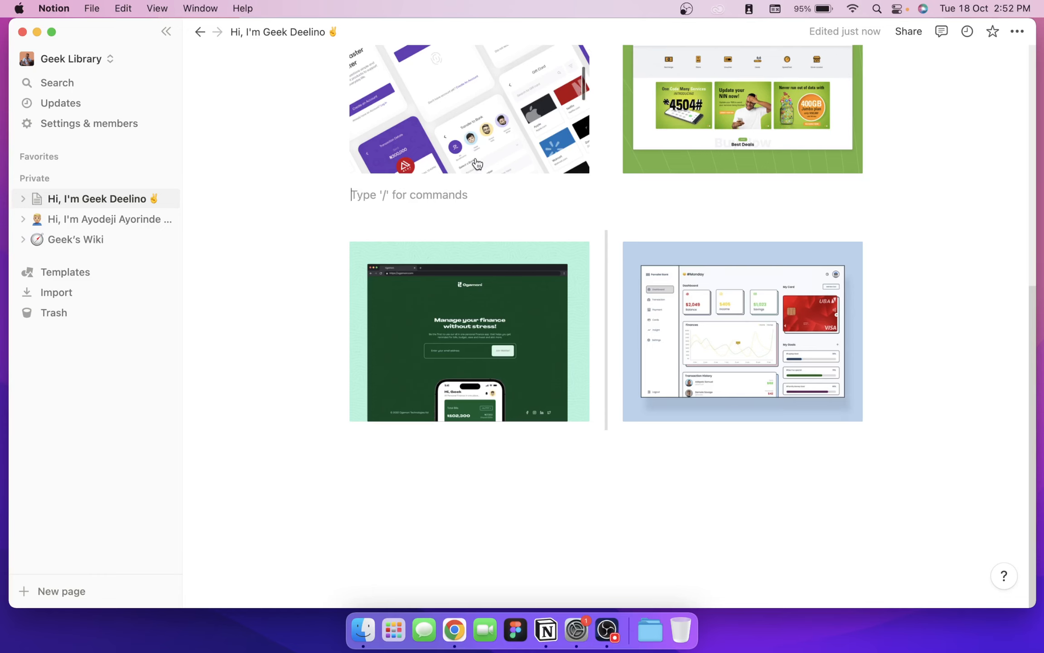
Step: Paste the Lorem ipsum placeholder text under both first-row design images
scroll(331, 177, "up", 5)
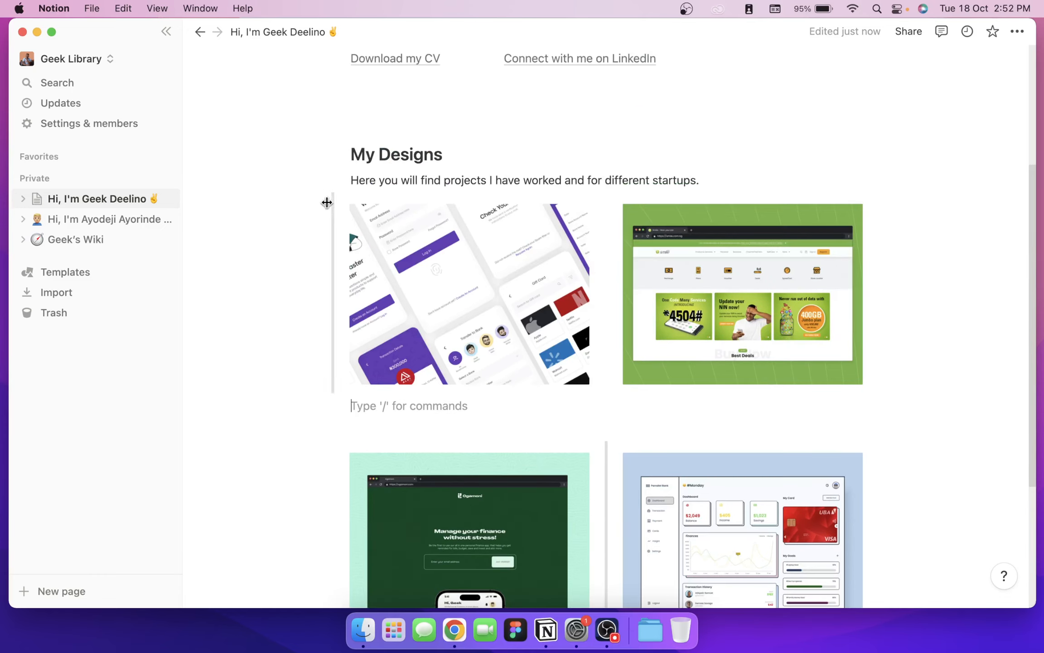
left_click(327, 215)
left_click(326, 215)
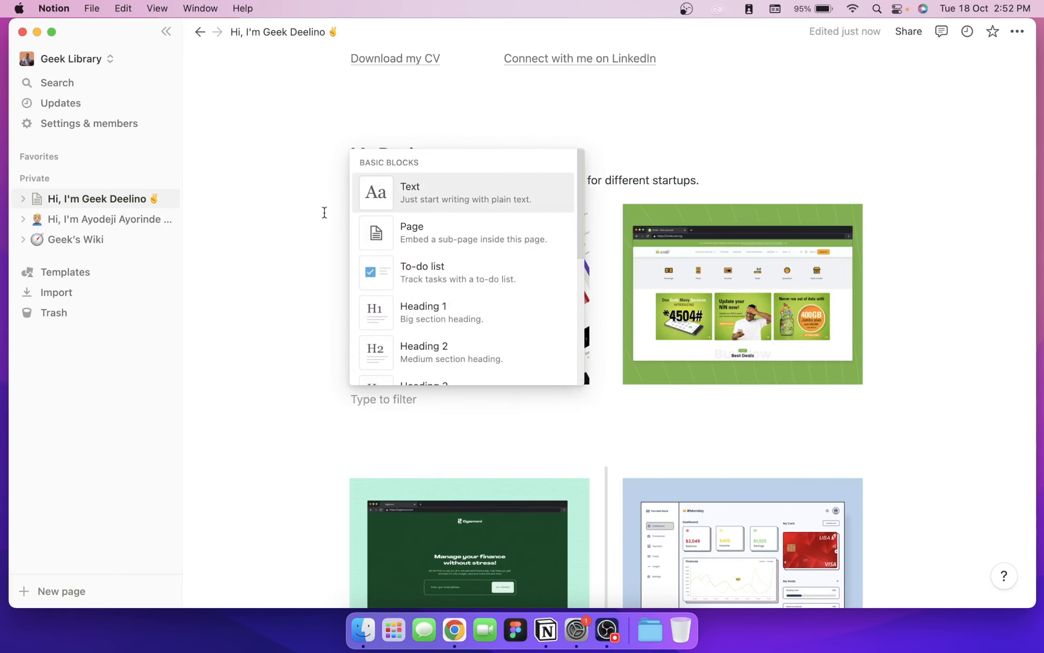
left_click(410, 193)
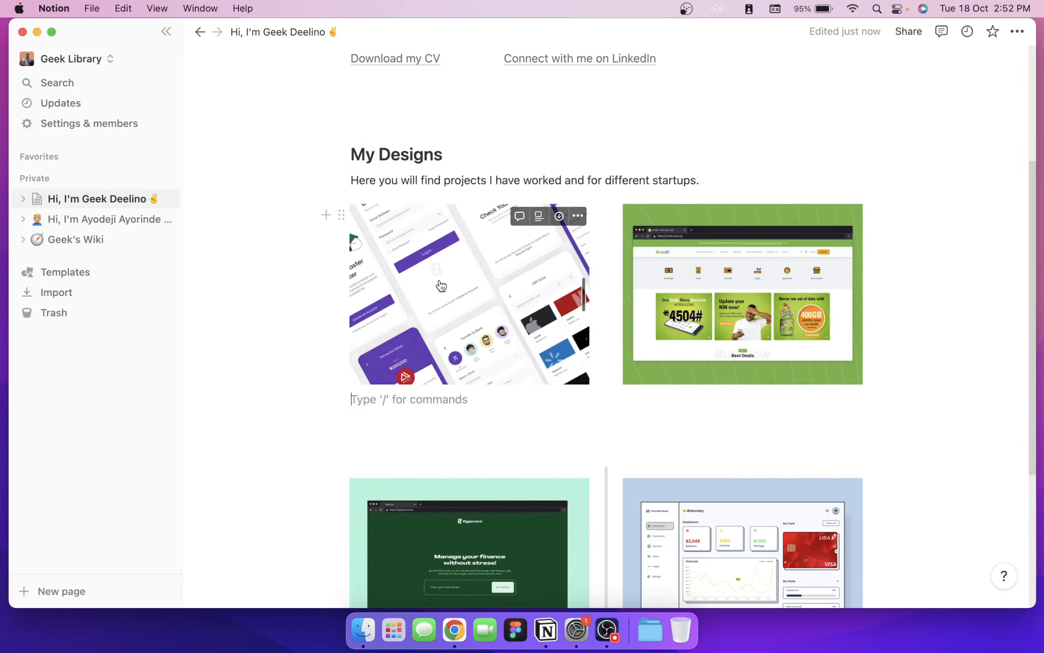
type("Lorem ipsum dolor sit amet, consectetur adipiscing elit, sed do eiusmod tempor incididunt ut labore et dolore magna aliqua.")
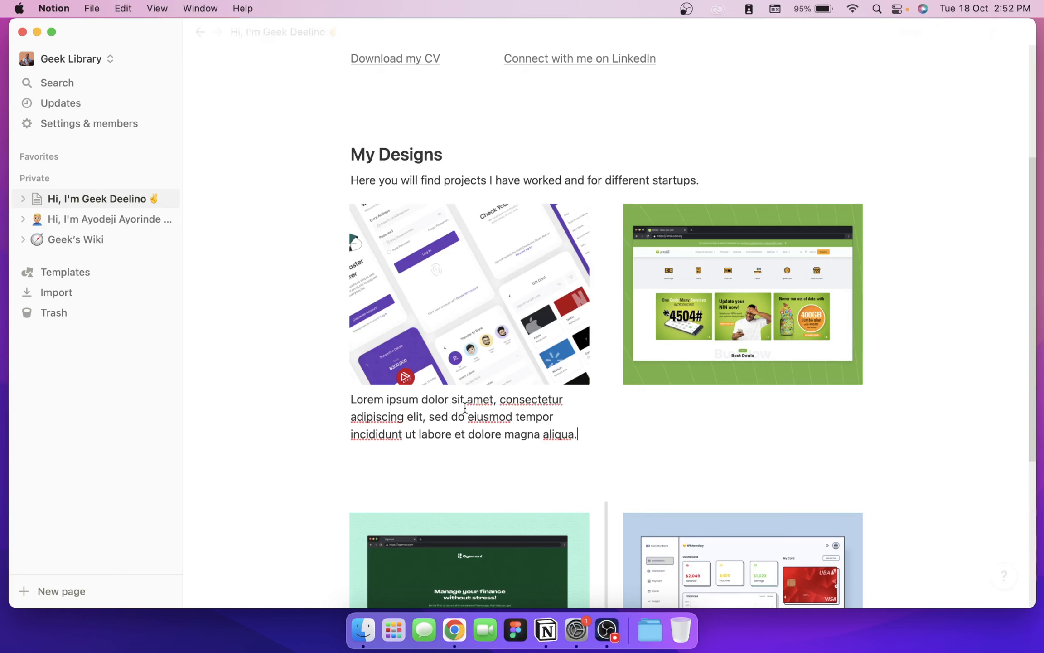
left_click(685, 403)
type("Lorem ipsum dolor sit amet, consectetur adipiscing elit, sed do eiusmod tempor incididunt ut labore et dolore magna aliqua.")
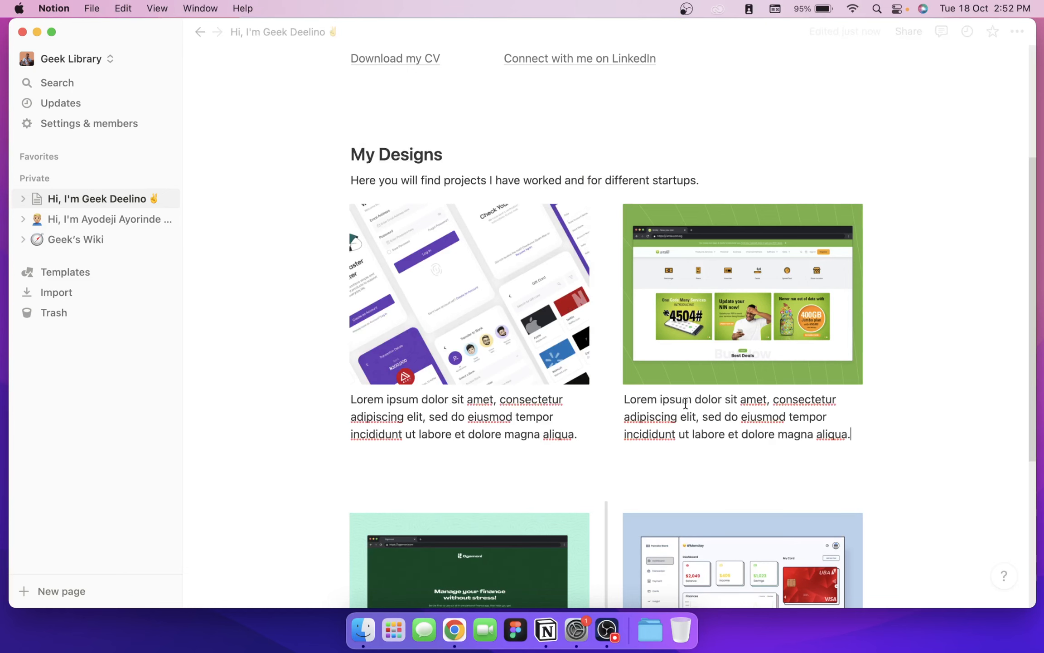
Step: Color both Lorem ipsum captions gray and delete the empty line before the second row
left_click_drag(583, 434, 349, 399)
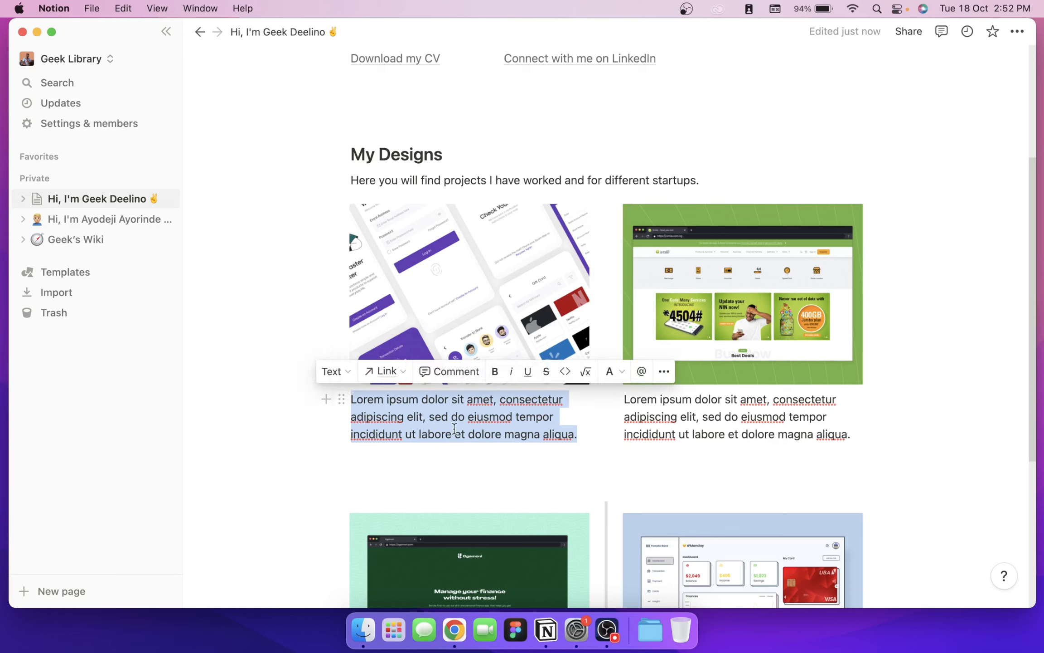
left_click(623, 375)
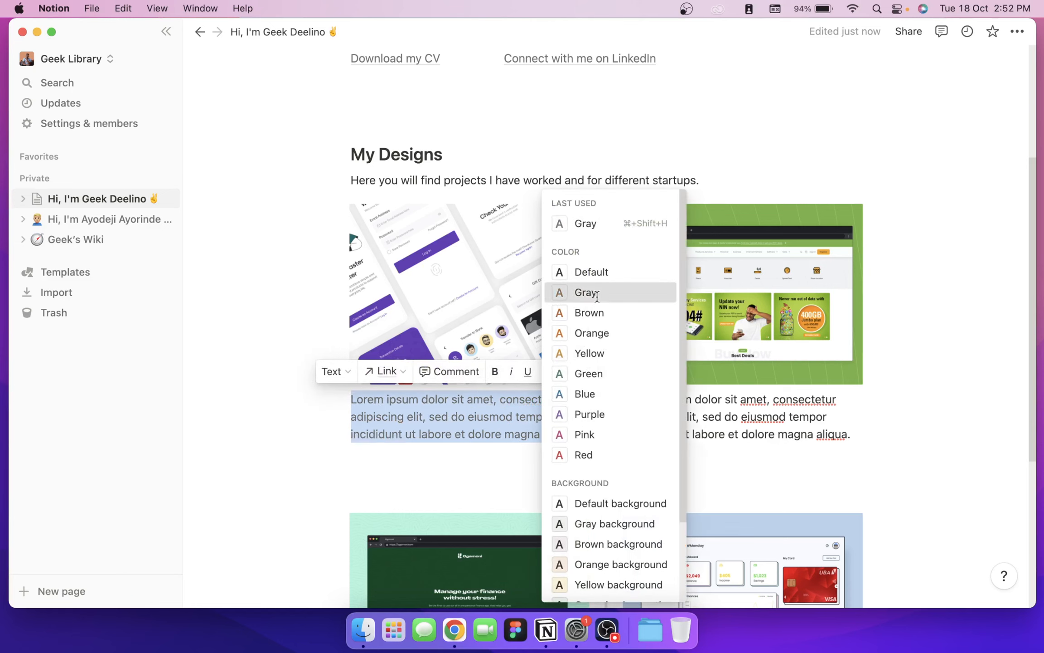
left_click(597, 295)
left_click(855, 436)
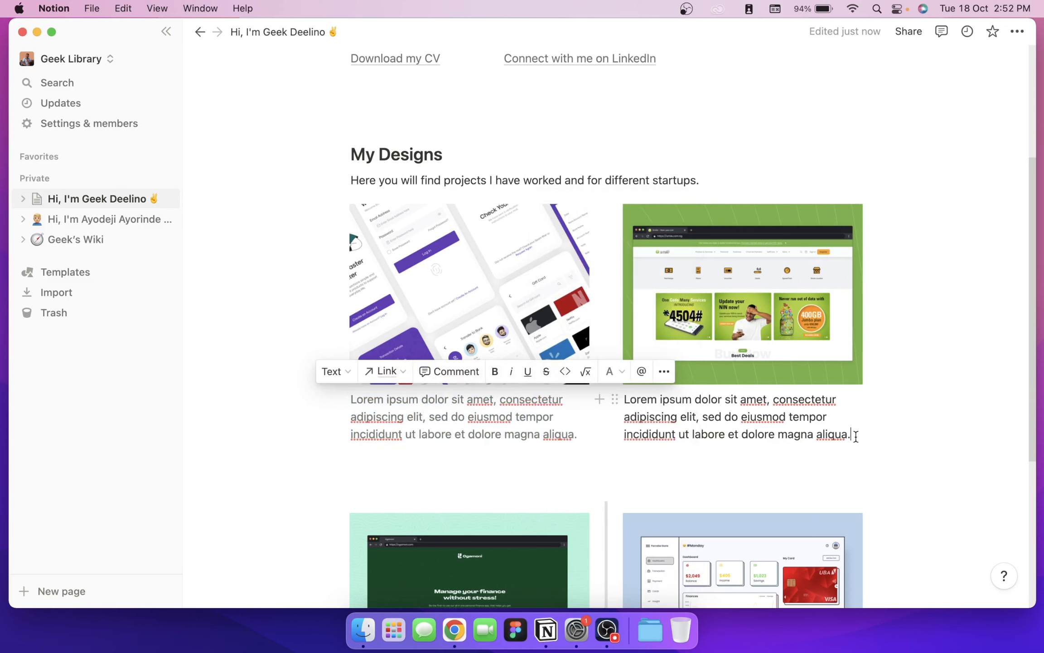
left_click_drag(855, 436, 619, 387)
key("super+c")
left_click(618, 381)
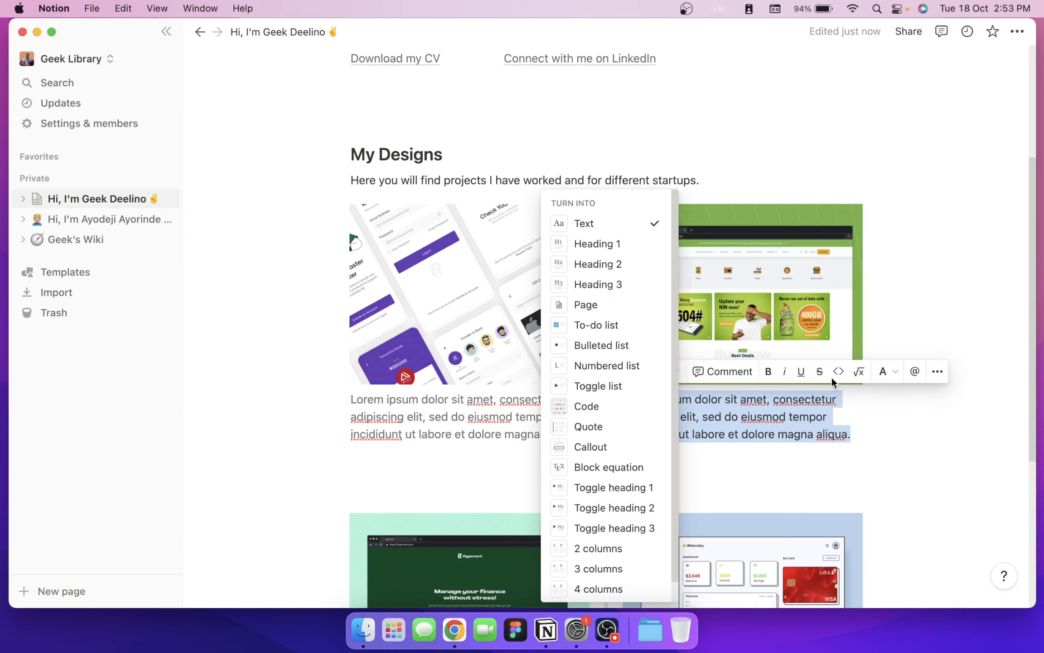
left_click(903, 366)
left_click(893, 370)
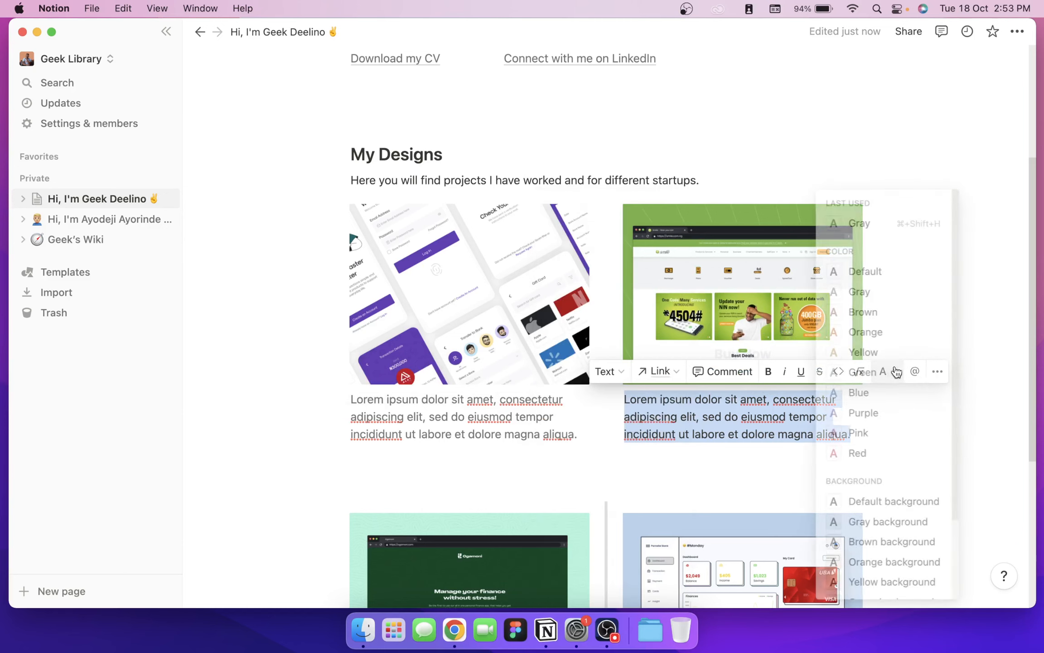
left_click(859, 293)
left_click(556, 458)
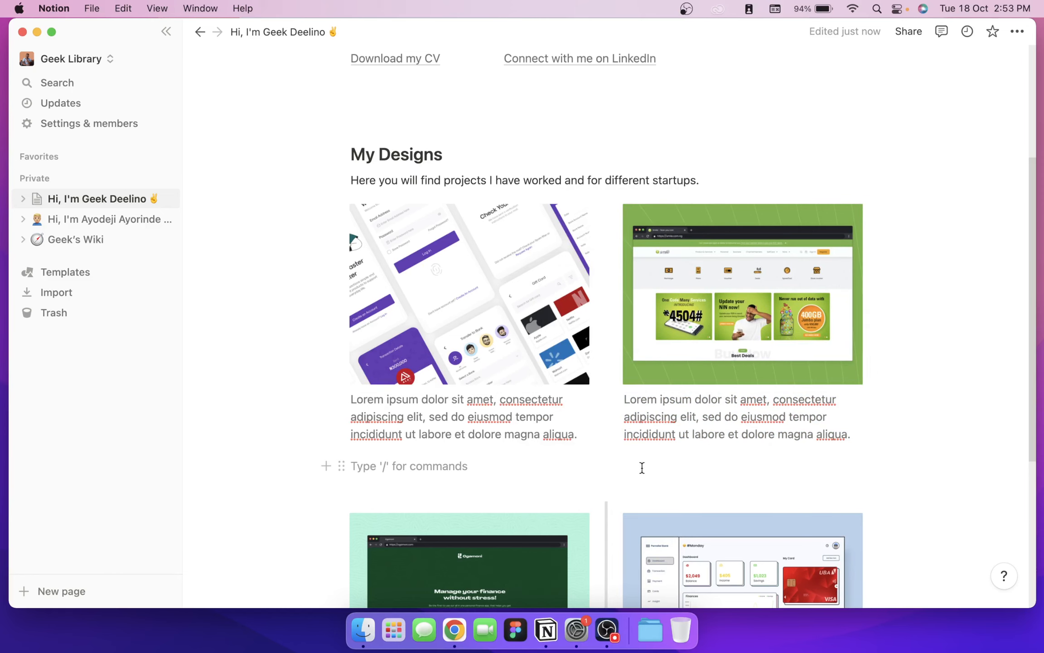
key("BackSpace")
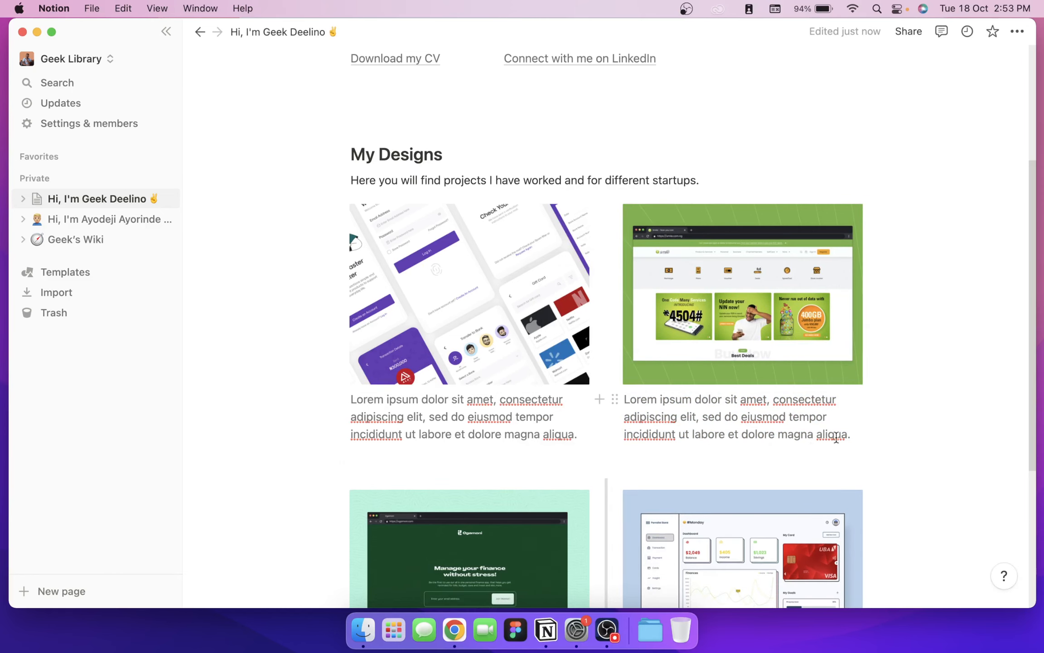
Step: Paste the Lorem ipsum caption under both lower design images
scroll(715, 485, "down", 5)
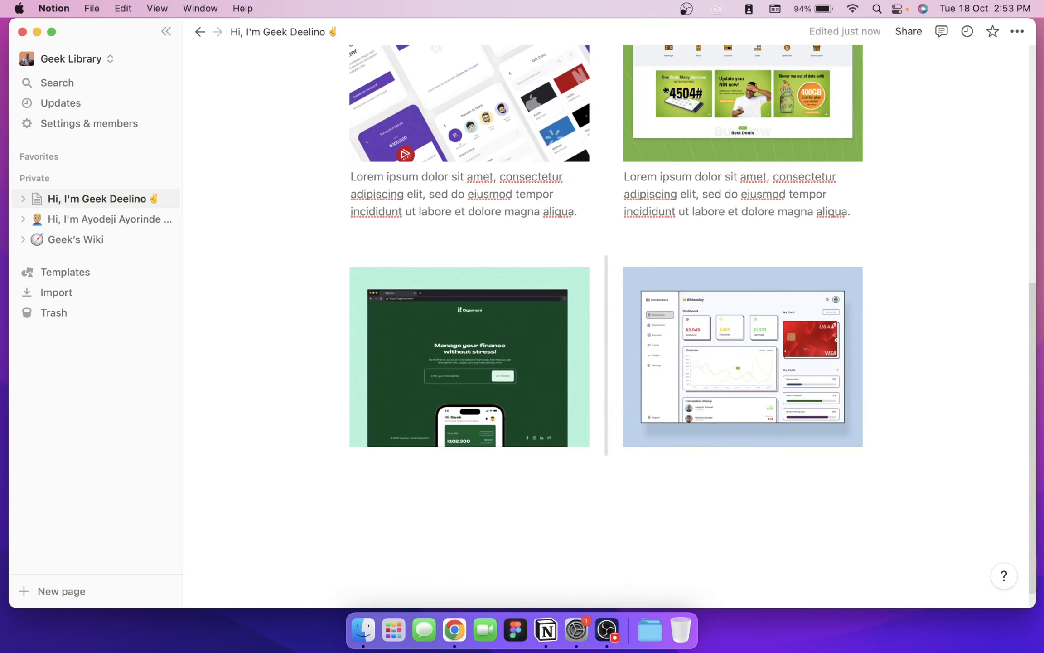
left_click(862, 235)
left_click(429, 482)
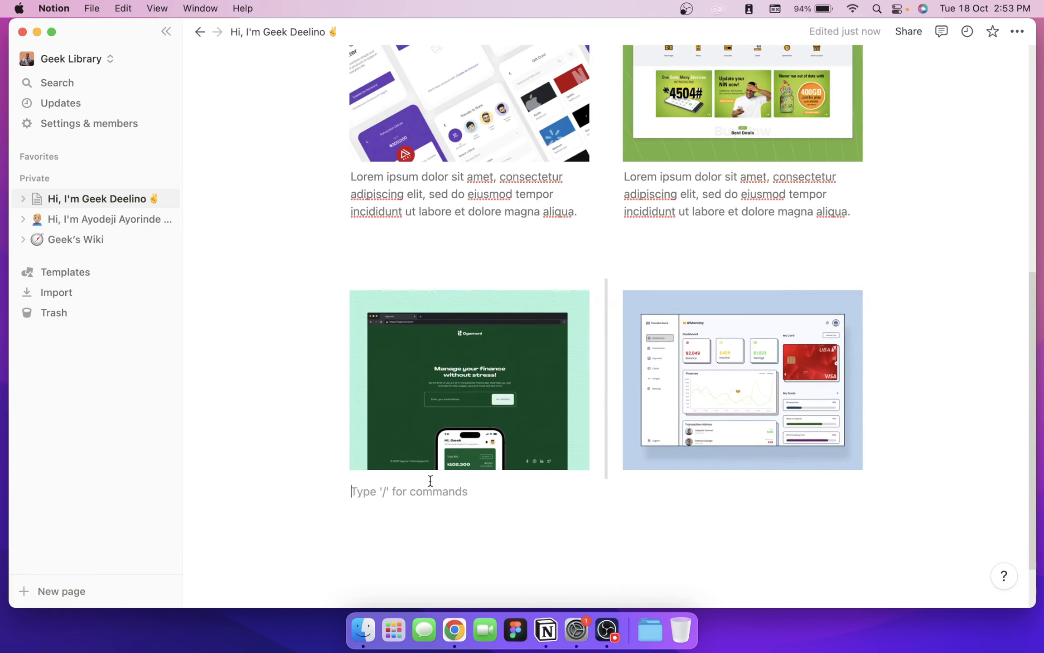
left_click(323, 301)
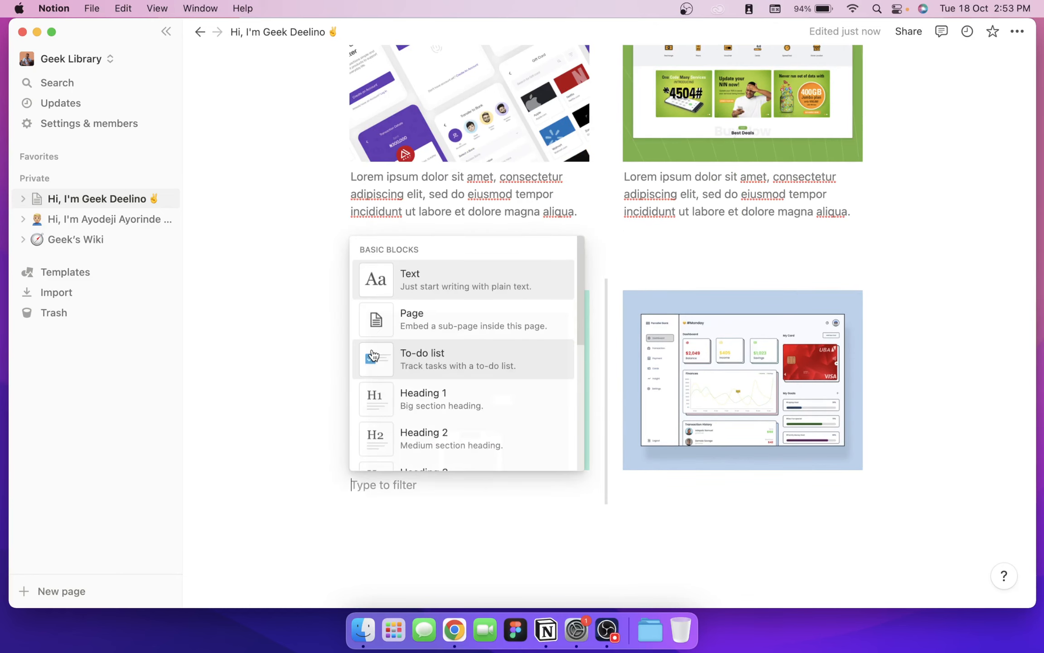
left_click(434, 524)
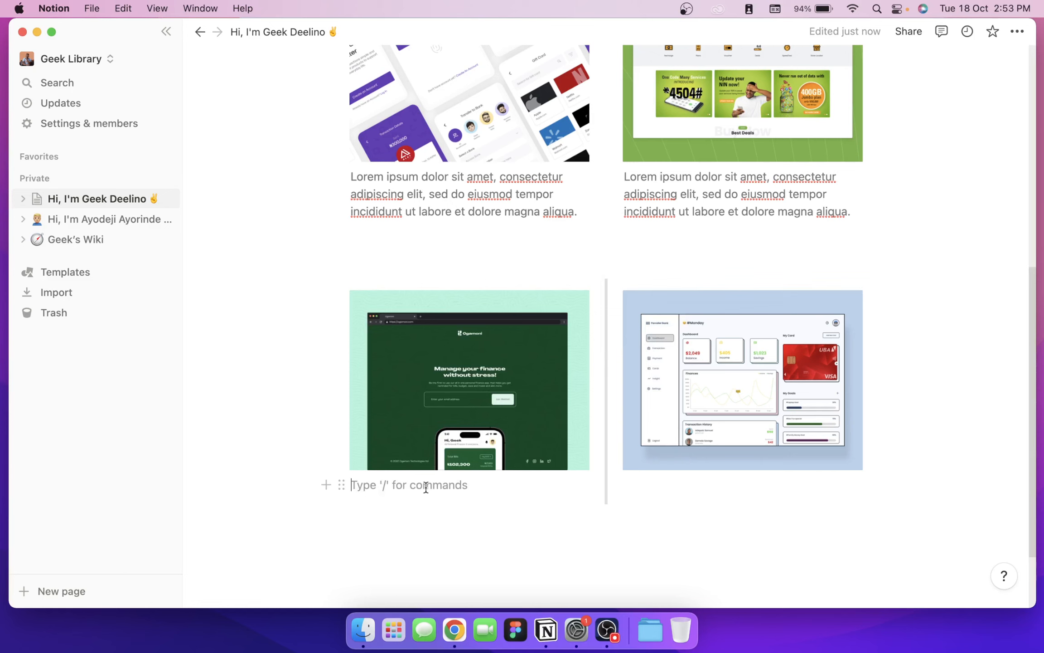
key("super+v")
left_click(665, 495)
key("super+v")
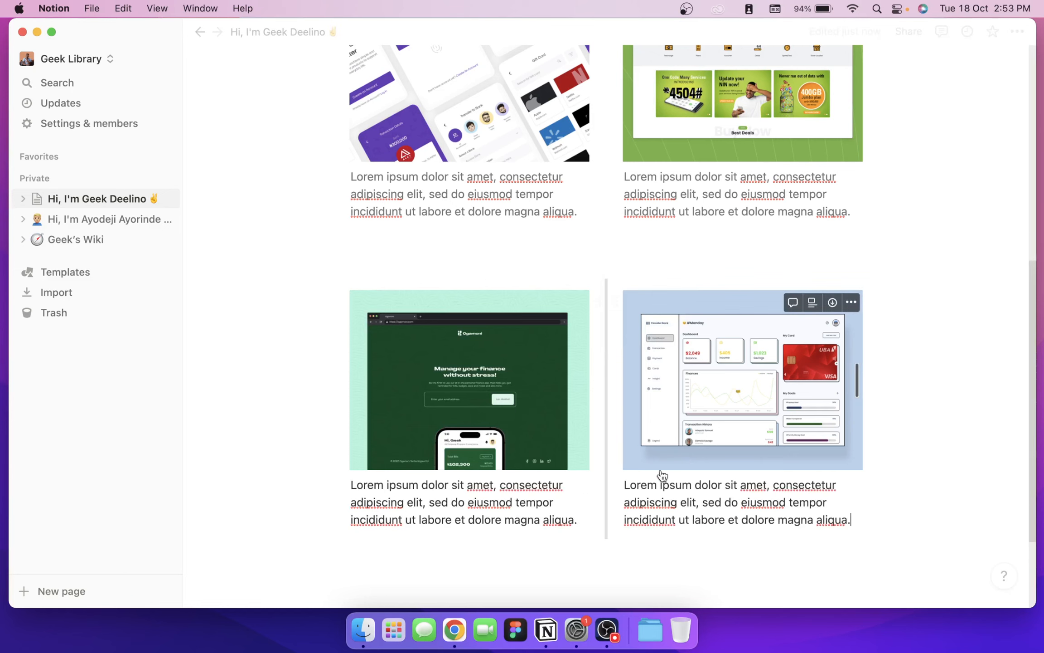
Step: Set both lower captions to Gray text color
left_click_drag(578, 520, 352, 487)
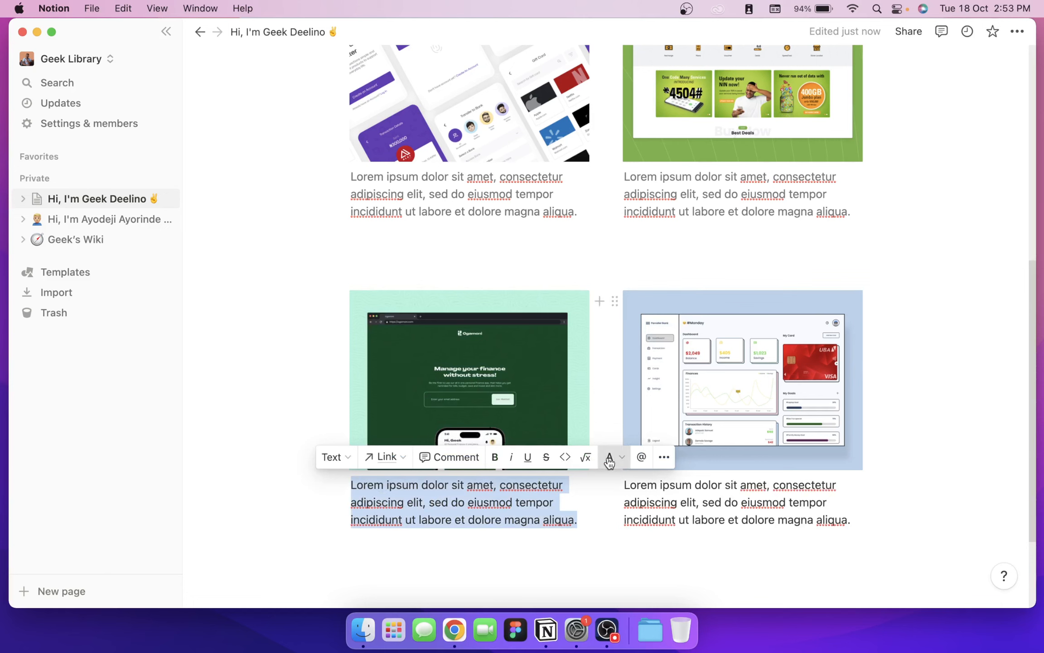
left_click(610, 457)
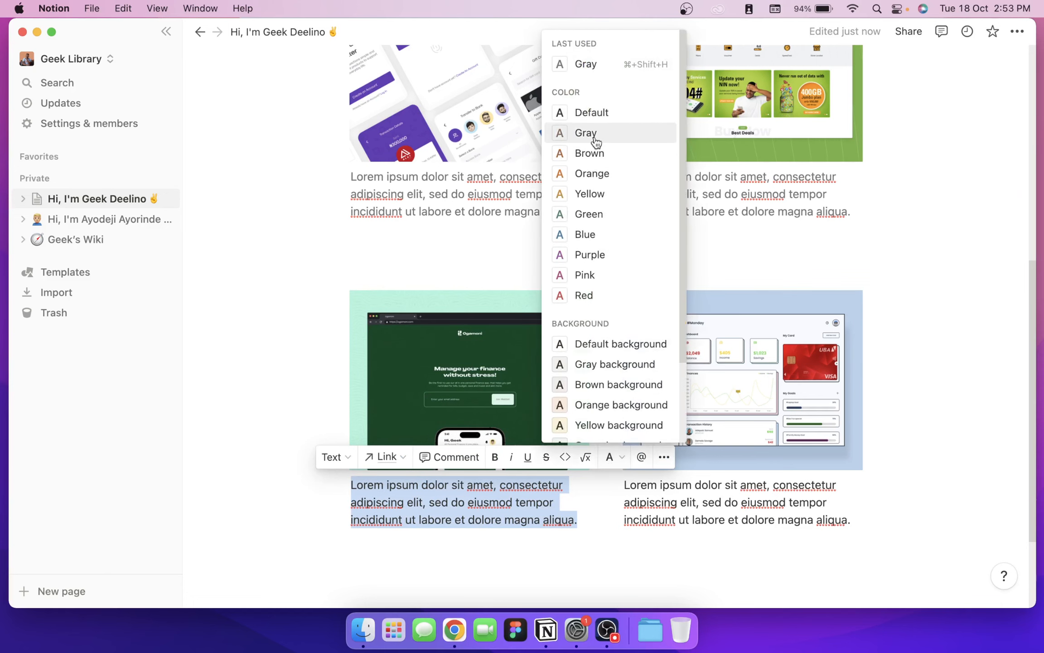
left_click(595, 142)
left_click_drag(853, 524, 616, 467)
left_click(617, 467)
left_click(883, 458)
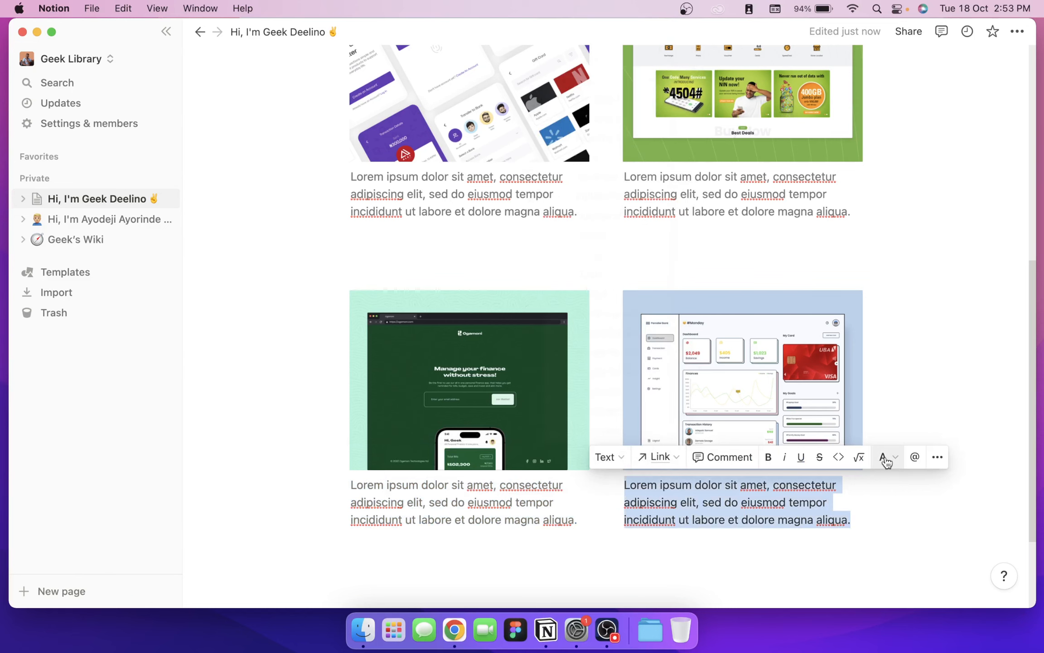
left_click(883, 458)
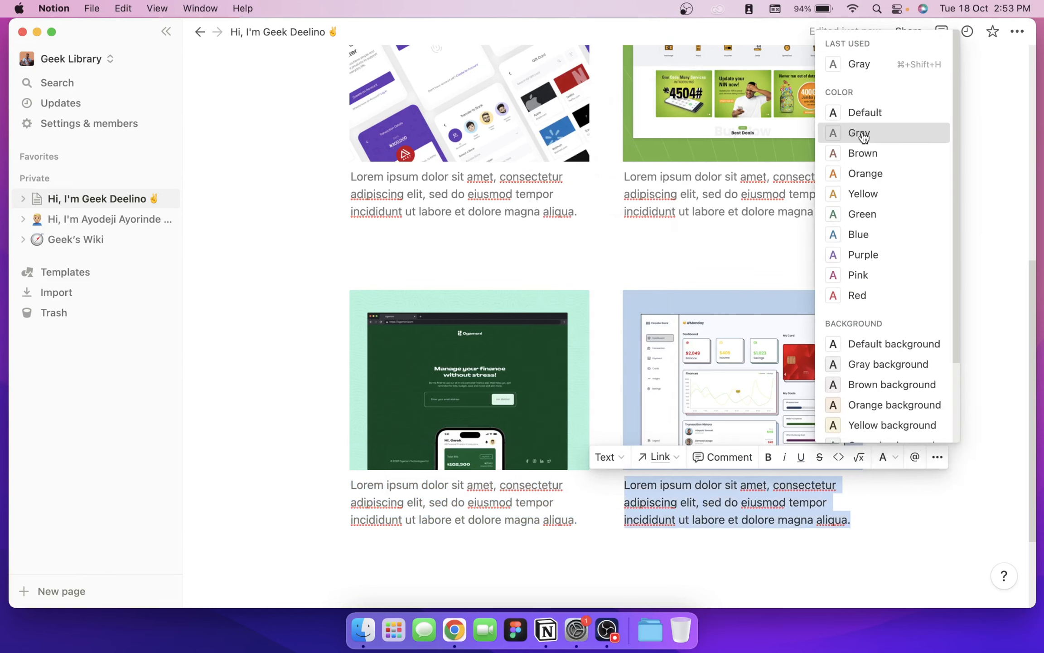
left_click(860, 132)
Step: Add an empty line below the captions and place the caret under the first caption
left_click(666, 562)
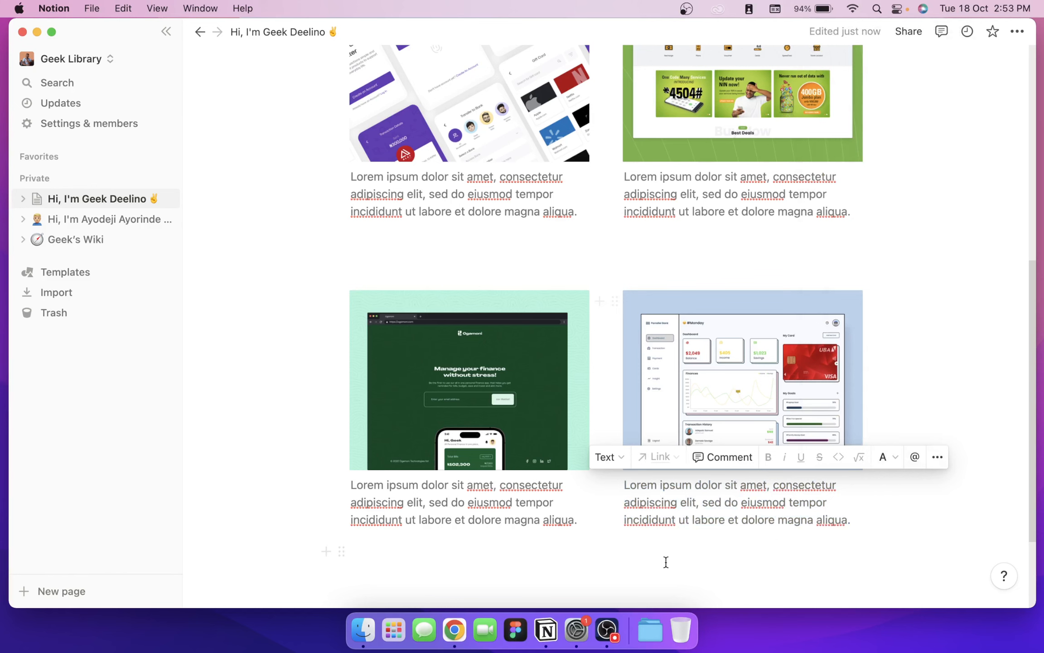
key("Return")
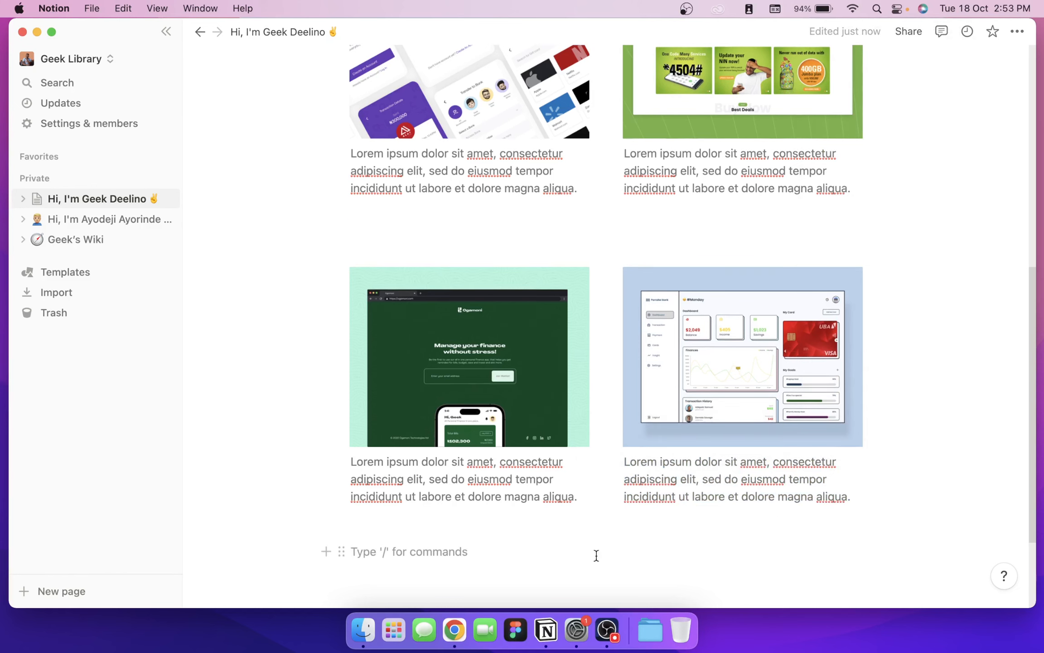
scroll(596, 555, "up", 4)
left_click(583, 286)
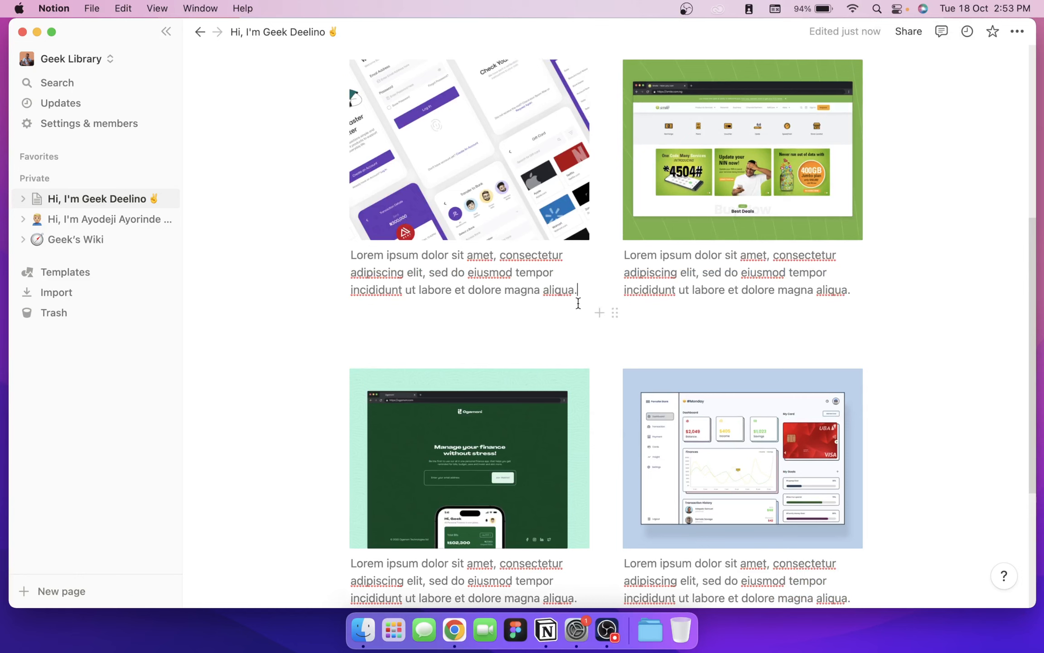
left_click(505, 316)
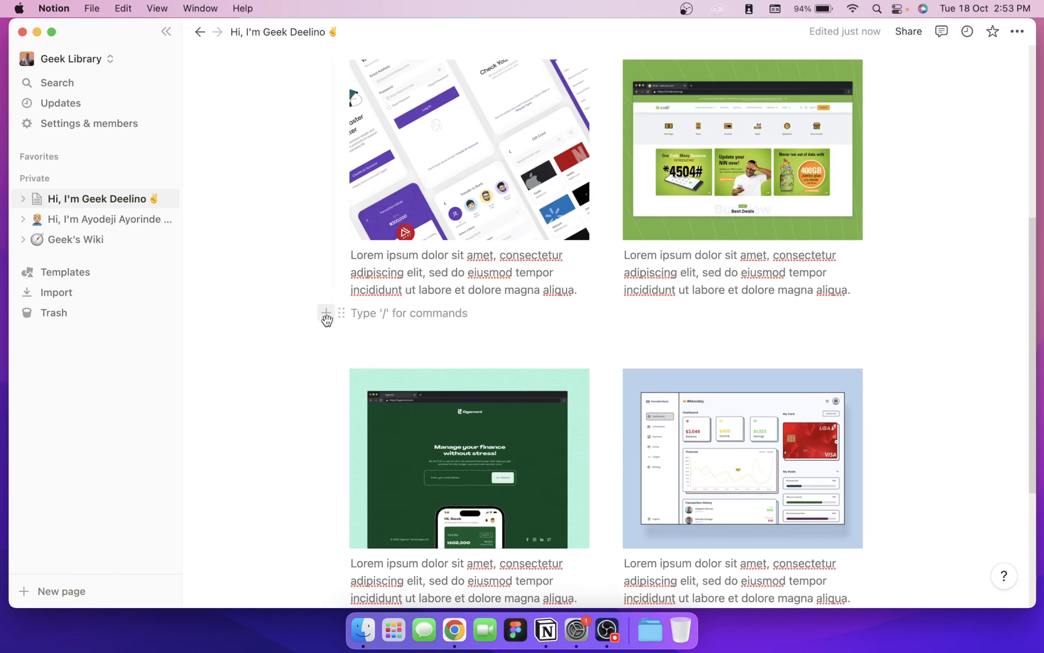
Step: Create a 'Zappy Mobile App' subpage from the sidebar and move its link under the first caption
left_click(23, 198)
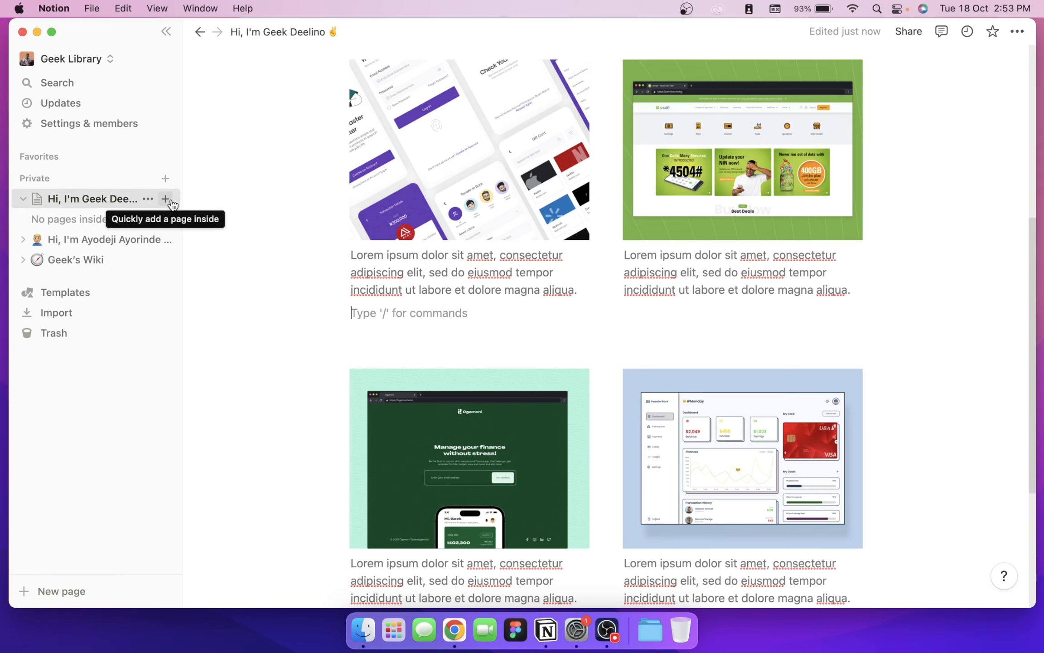
left_click(170, 202)
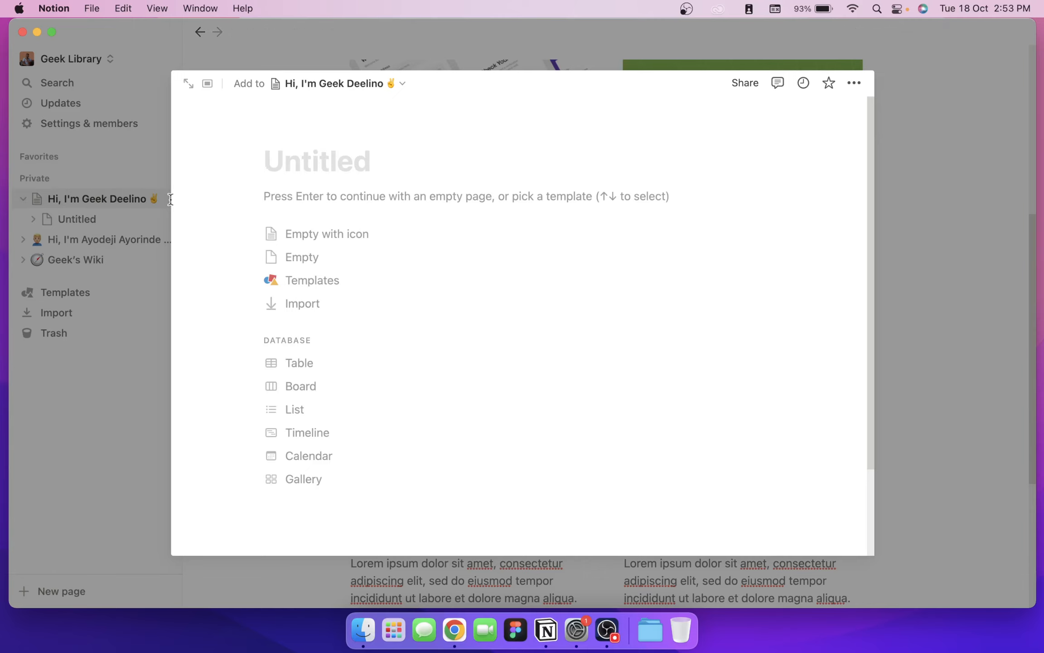
type("Zappy Movbi")
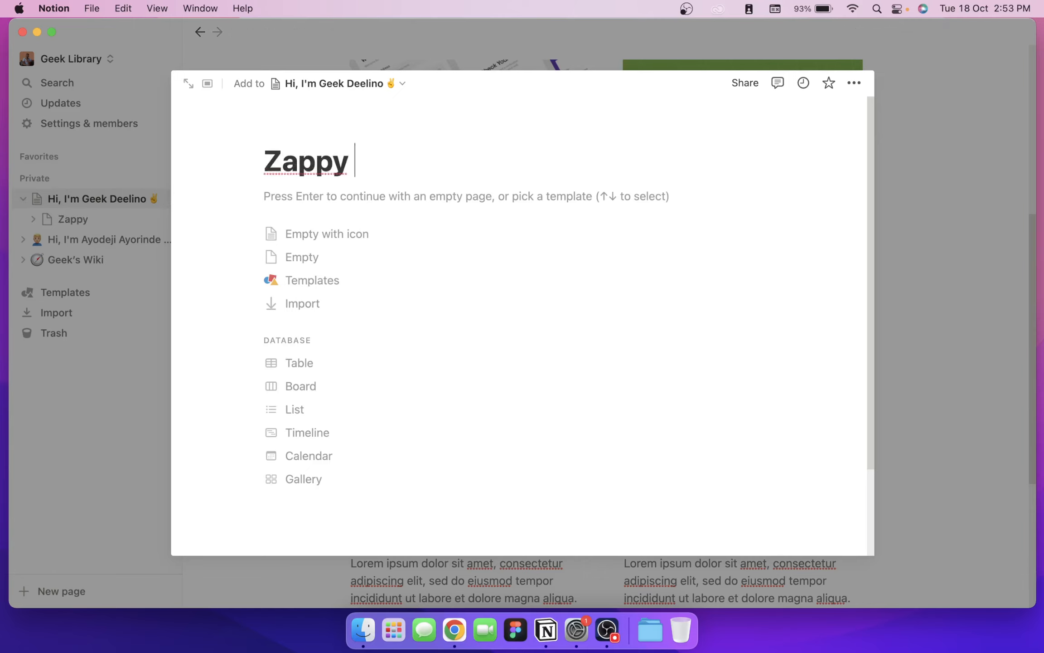
key("BackSpace")
key("BackSpace")
key("BackSpace")
type("bile ")
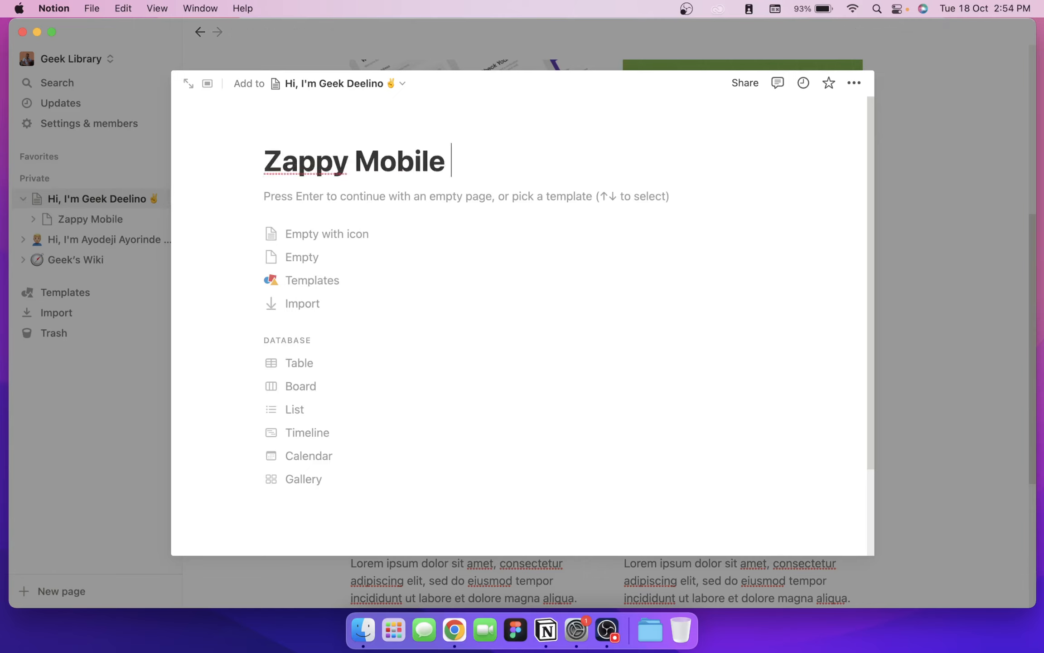
type("App")
key("Return")
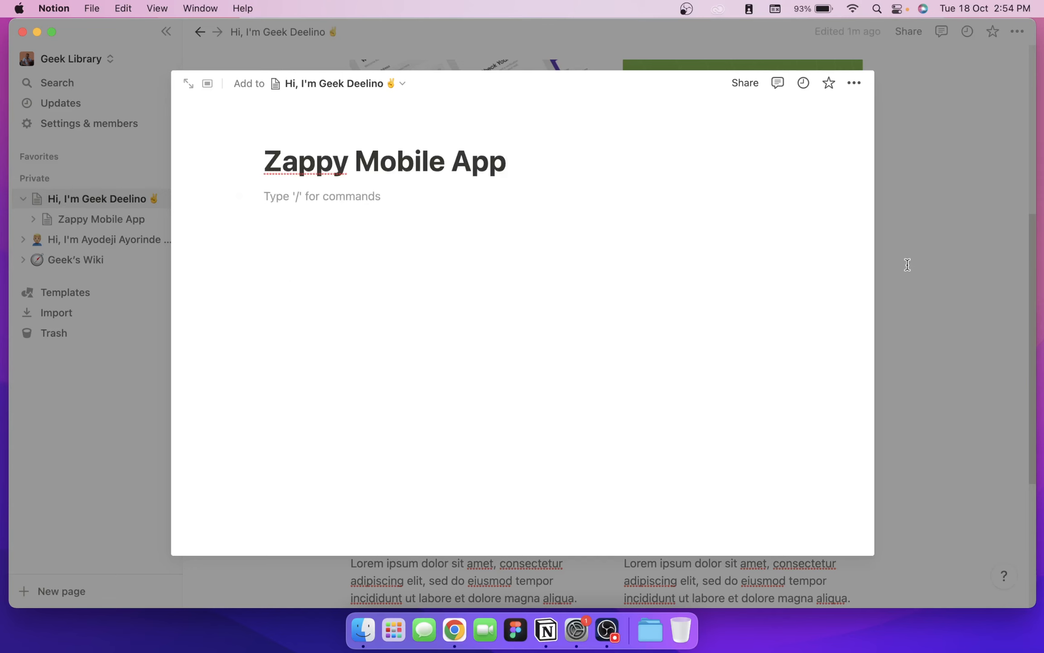
left_click(952, 251)
scroll(795, 342, "down", 5)
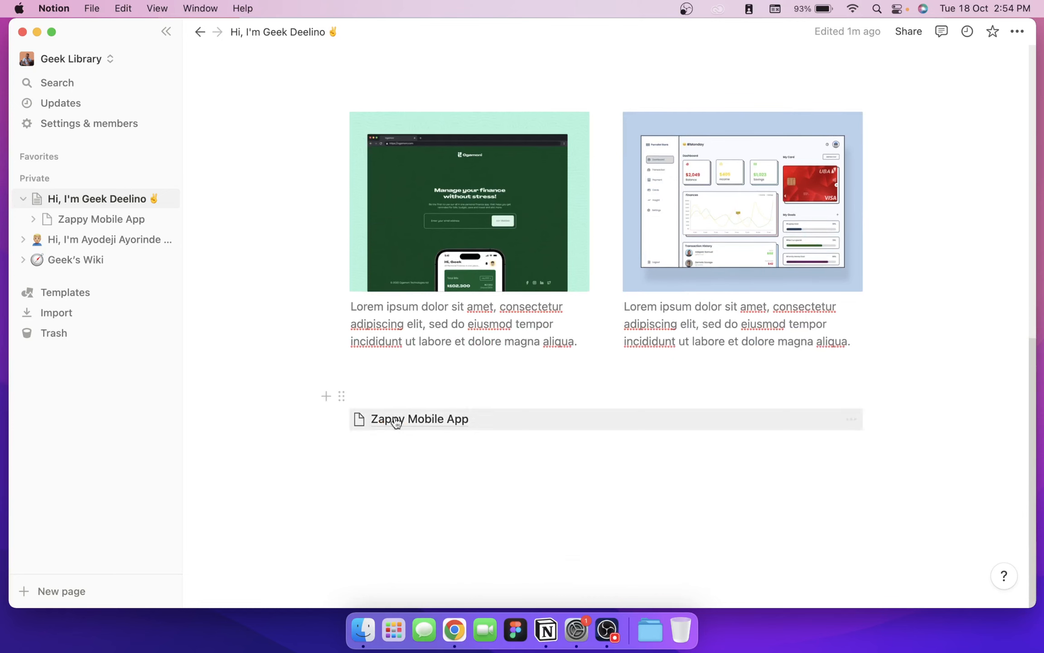
left_click_drag(430, 419, 431, 219)
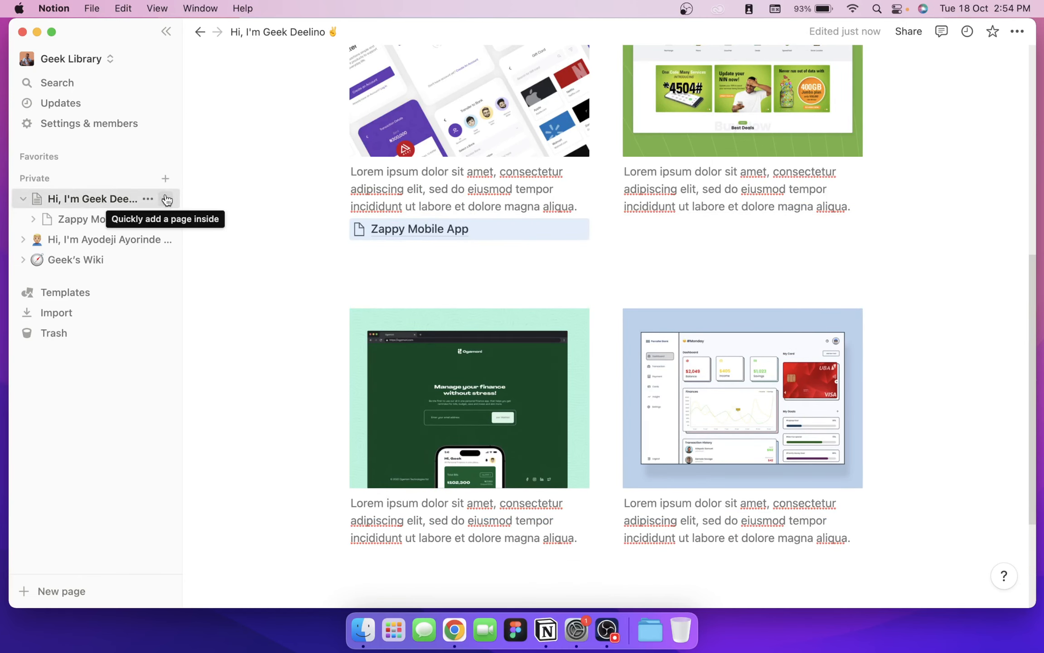
Step: Add a 'Smile Web Design' subpage and drag its link under the second top-row caption
left_click(165, 198)
type("Sm")
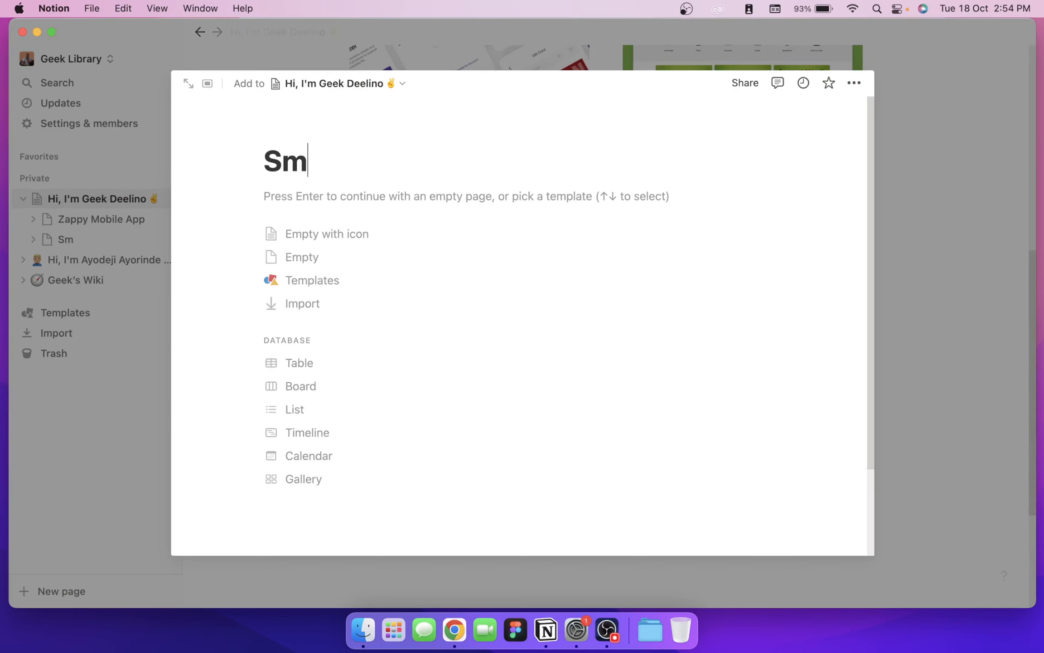
type("ile Web Design")
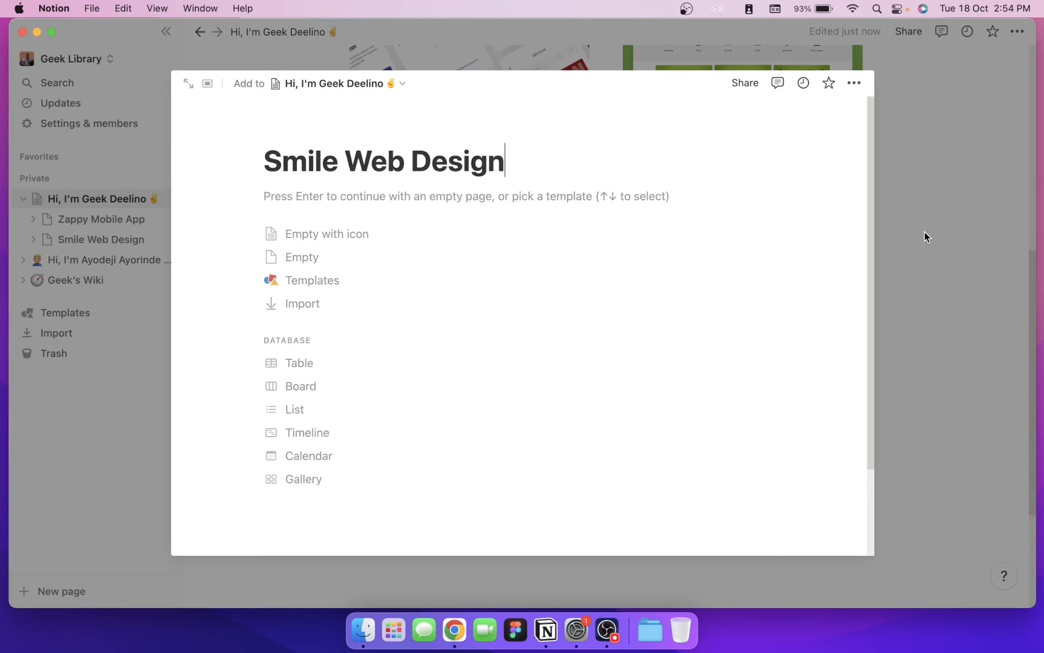
left_click(943, 230)
scroll(748, 294, "down", 5)
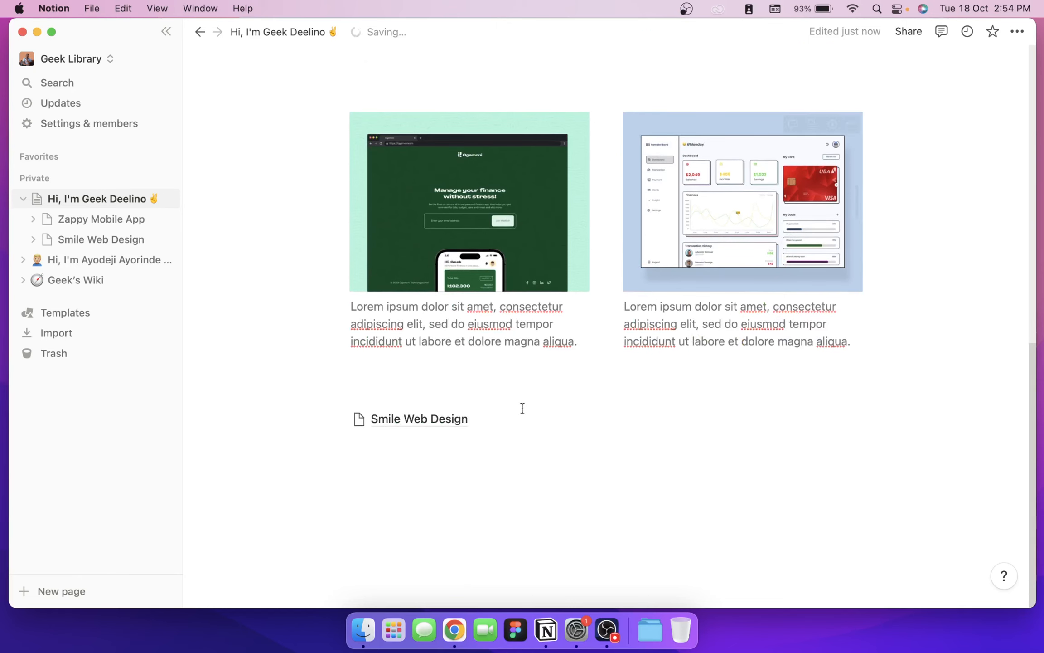
left_click_drag(488, 425, 710, 254)
scroll(632, 426, "up", 5)
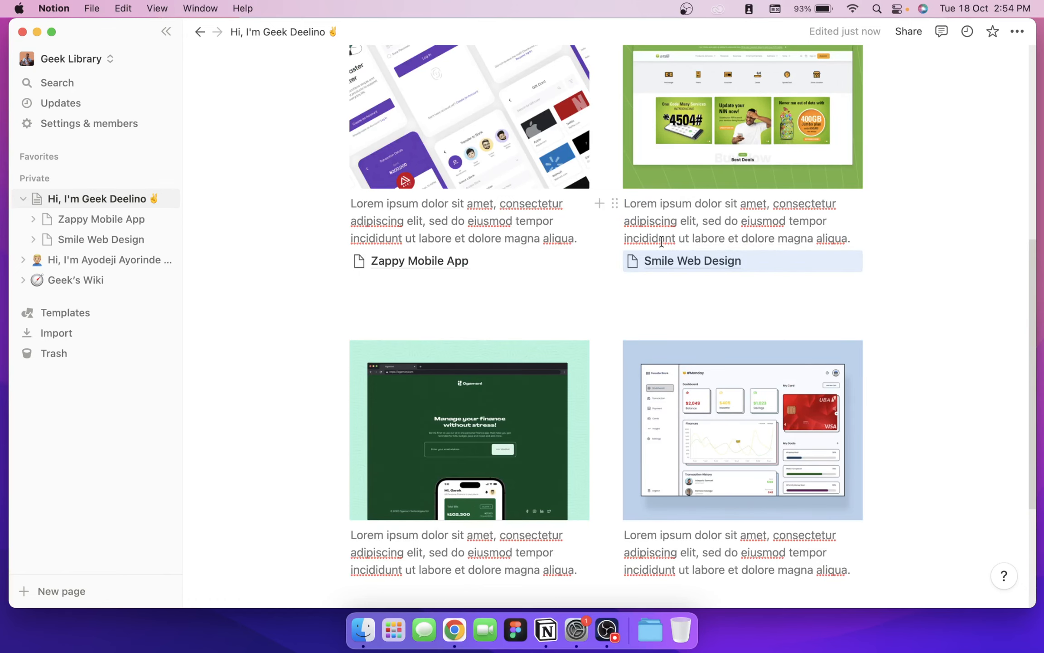
scroll(657, 290, "down", 5)
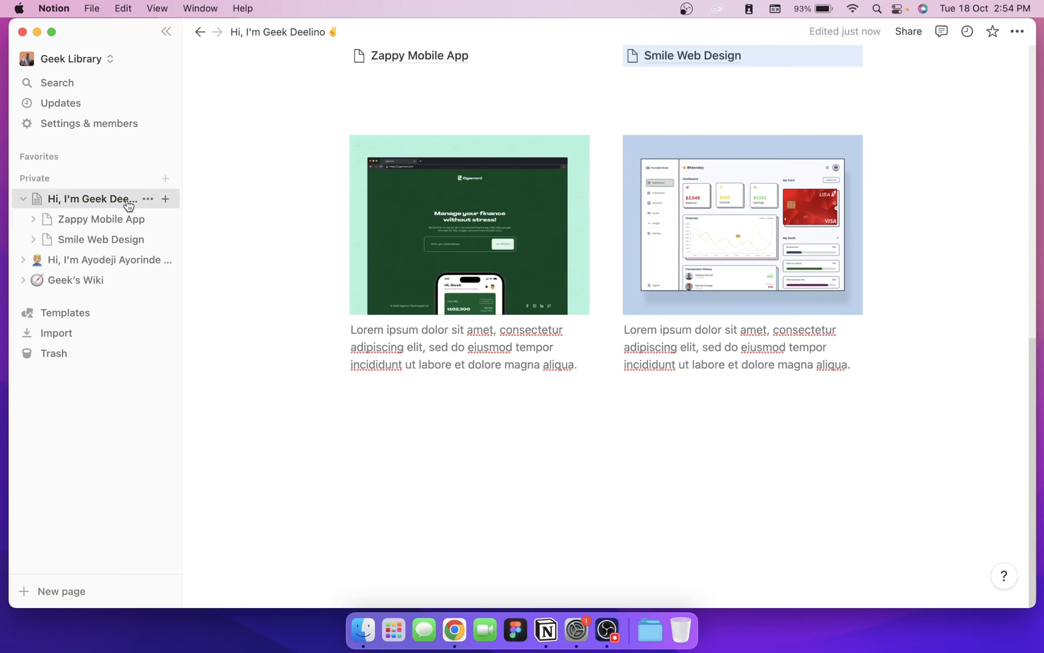
Step: Add an 'Ogamoni web Design' subpage and drag its link under the lower-left caption
left_click(165, 199)
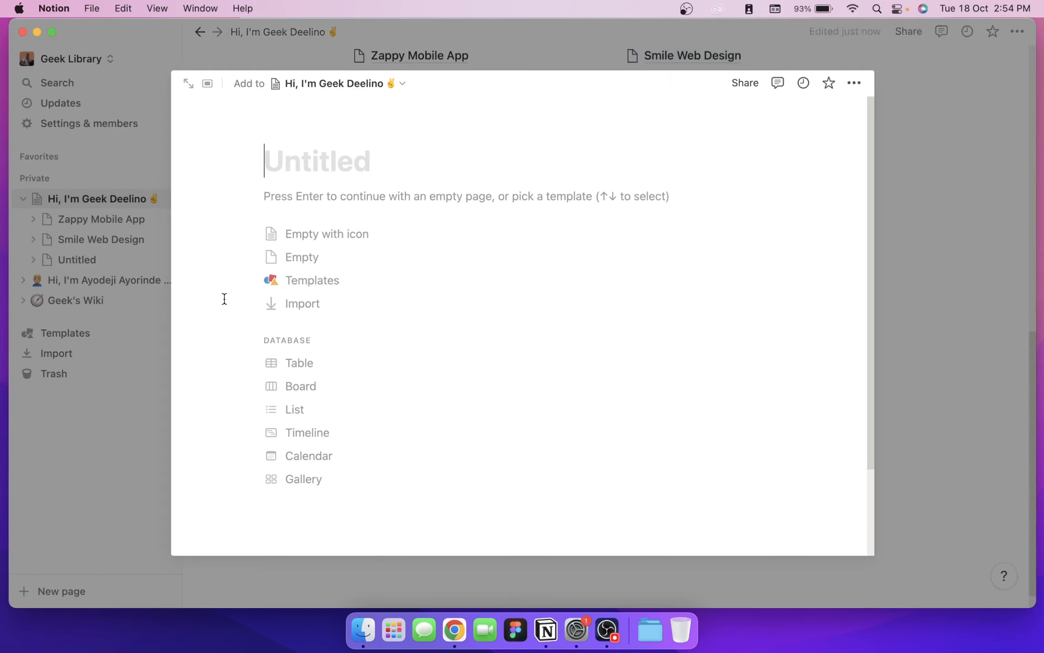
type("Ogam")
type("ile")
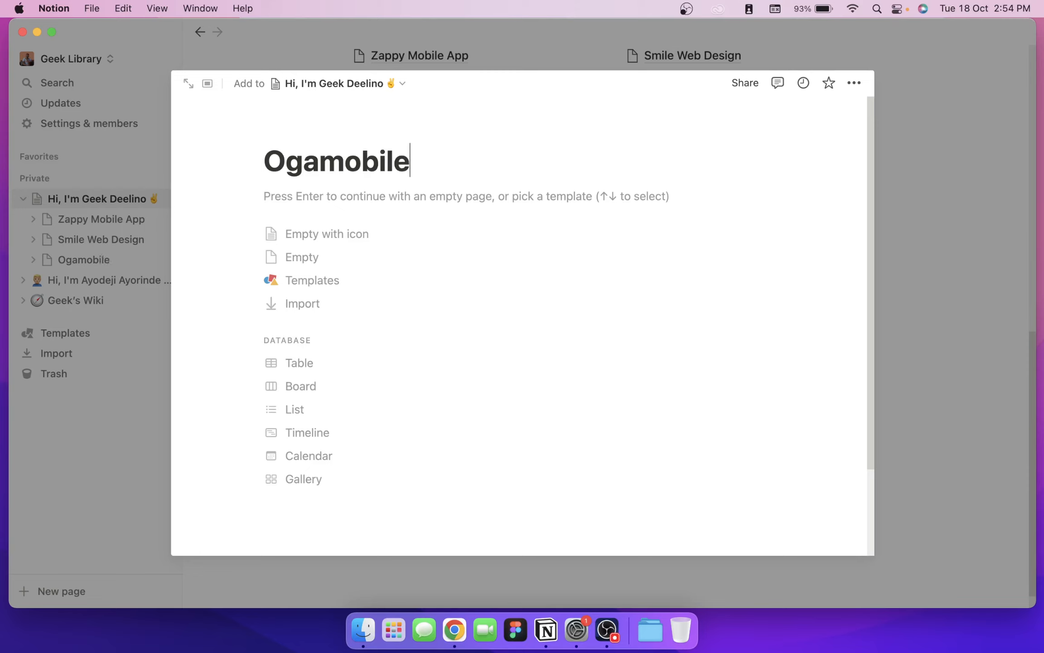
key("BackSpace")
key("BackSpace")
key("BackSpace")
key("BackSpace")
key("BackSpace")
type("on")
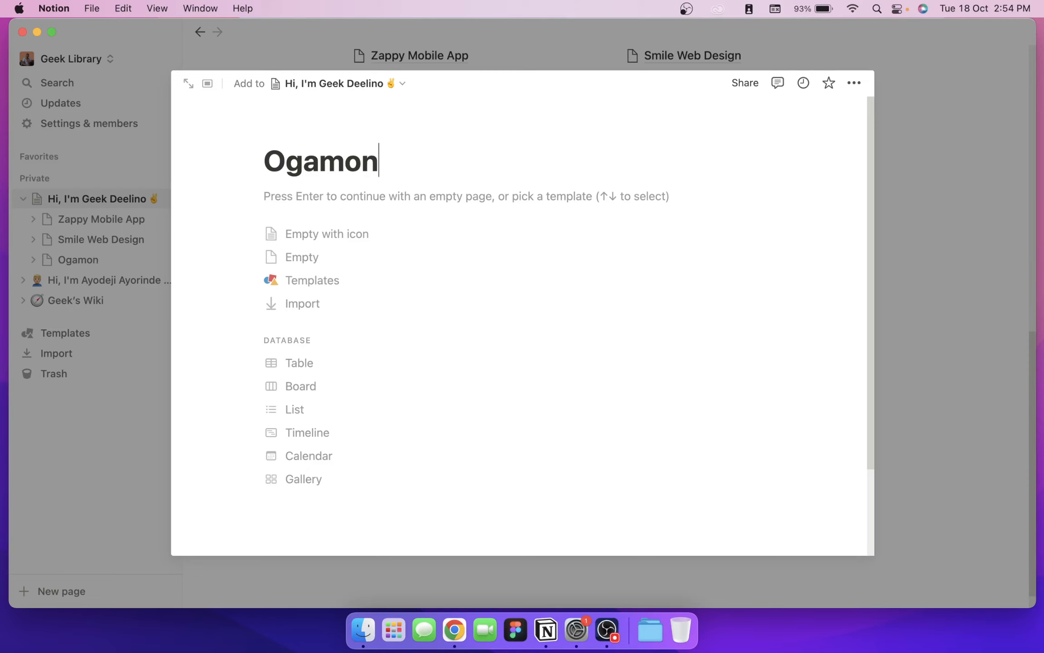
type("i web Design")
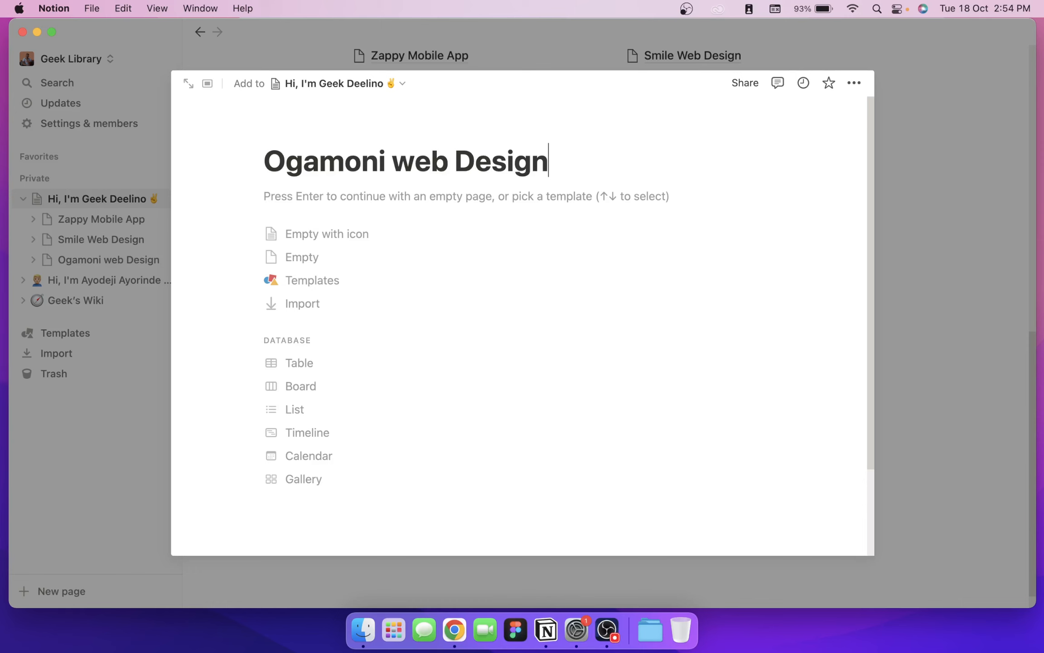
key("Return")
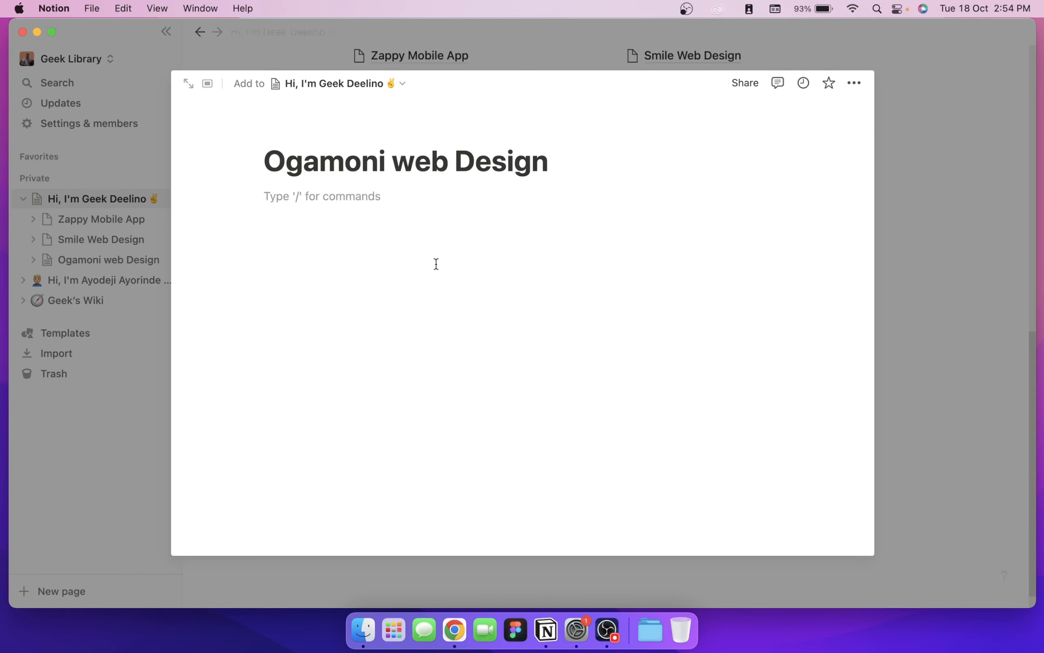
left_click(1011, 311)
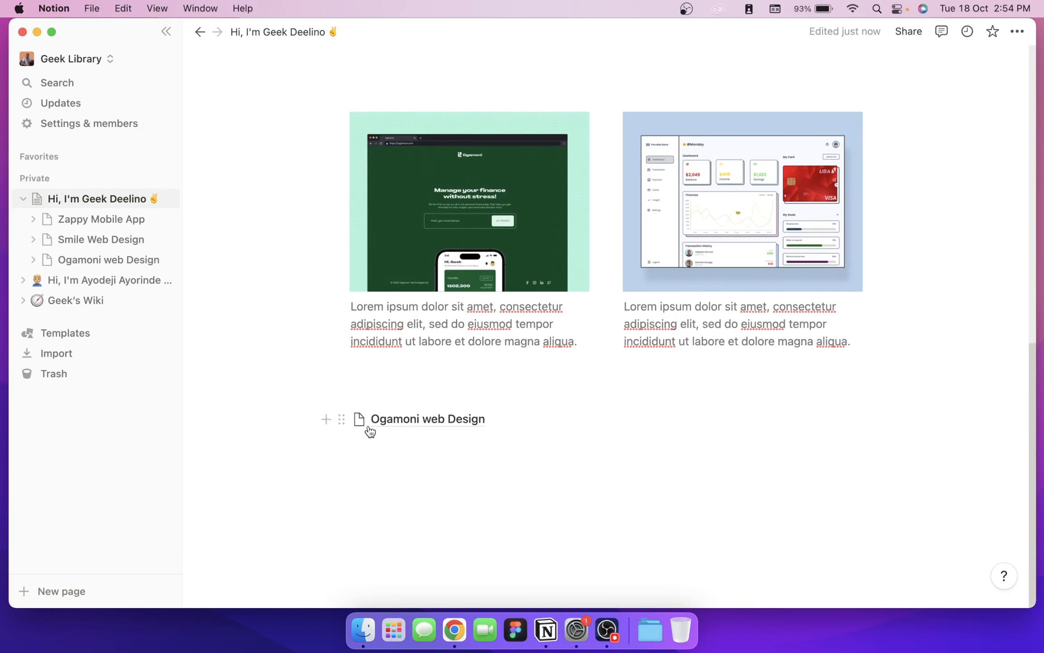
left_click_drag(366, 431, 415, 350)
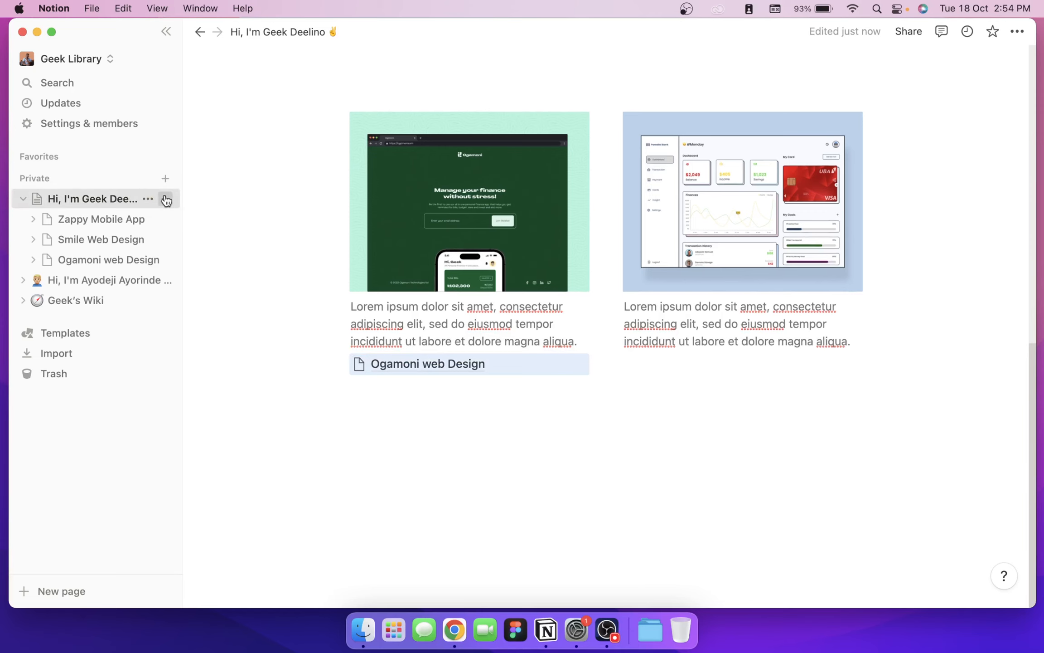
Step: Add a 'Parallel Bank' subpage, fix its misspelled title, and drag its link under the lower-right caption
left_click(165, 198)
type("Para")
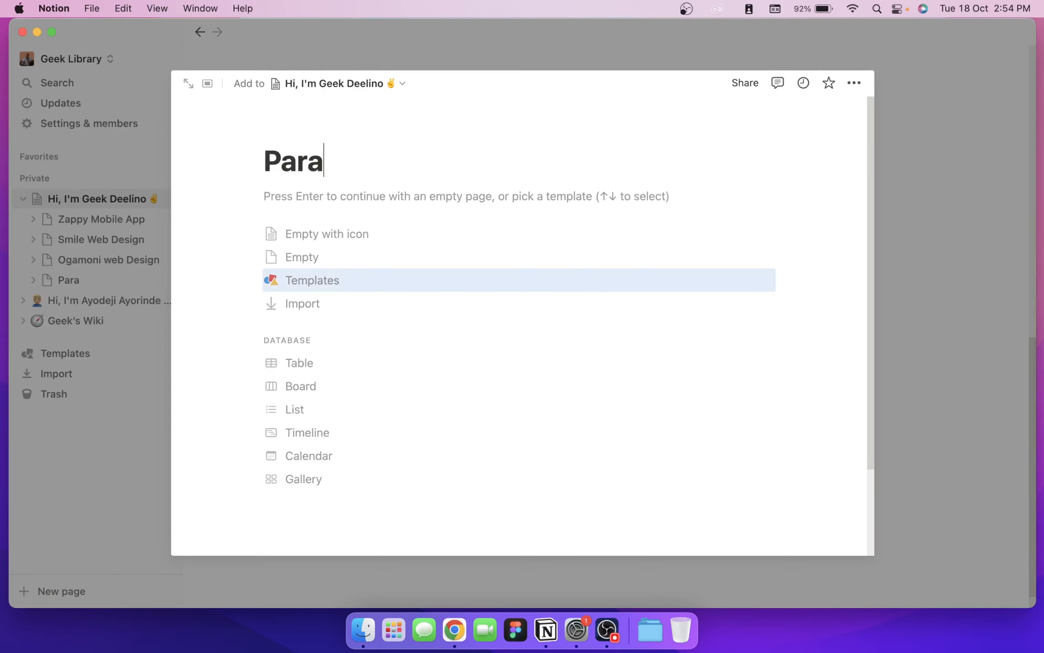
key("BackSpace")
type("rell")
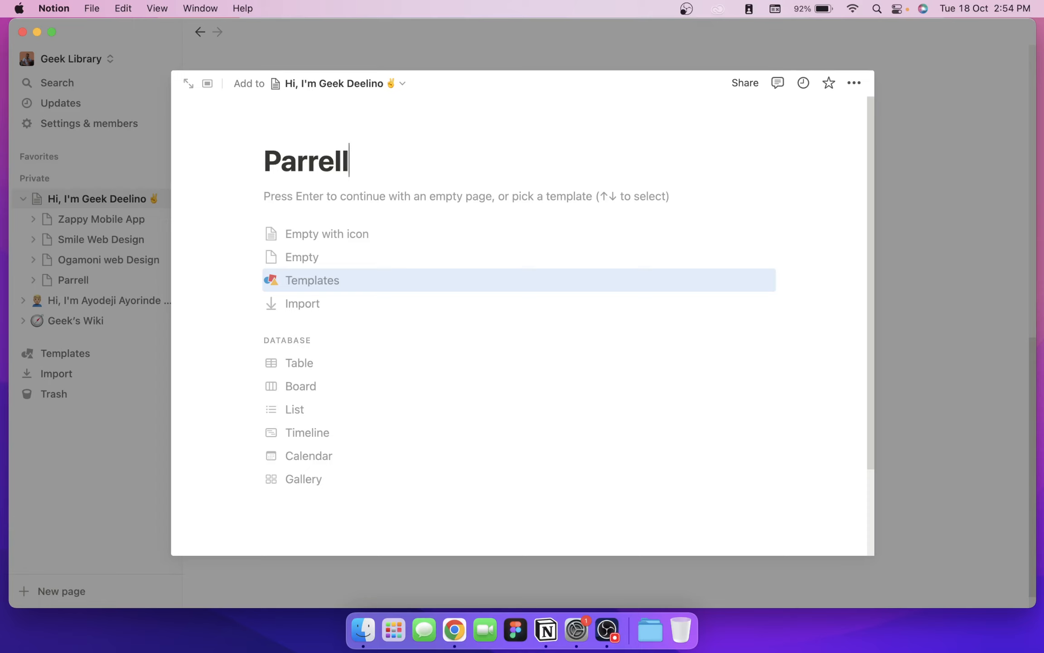
type("el Bank")
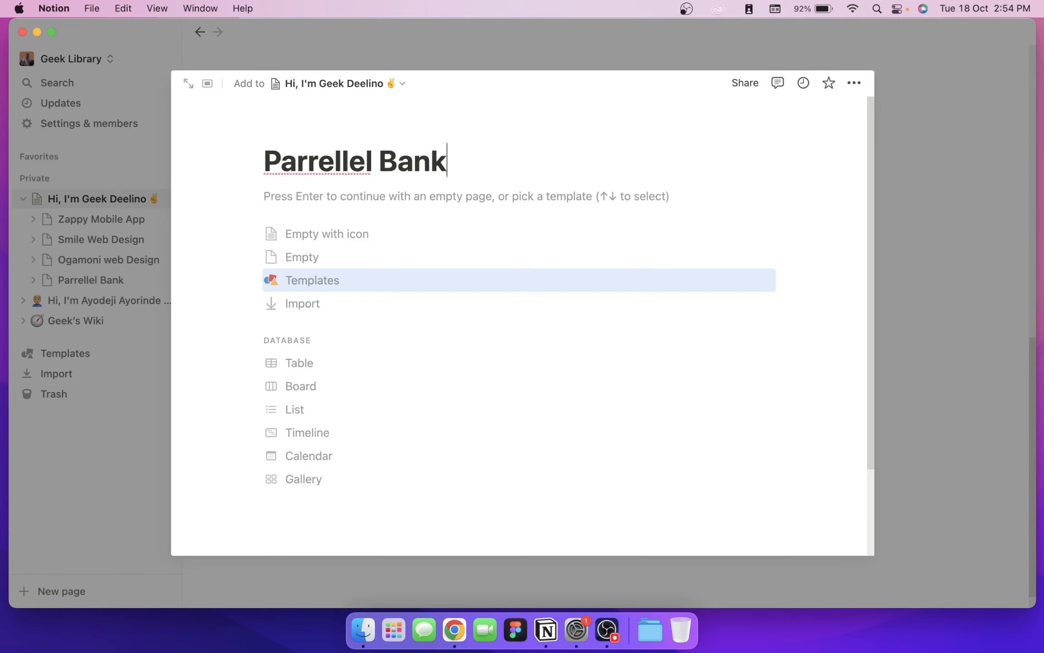
key("Up")
double_click(308, 159)
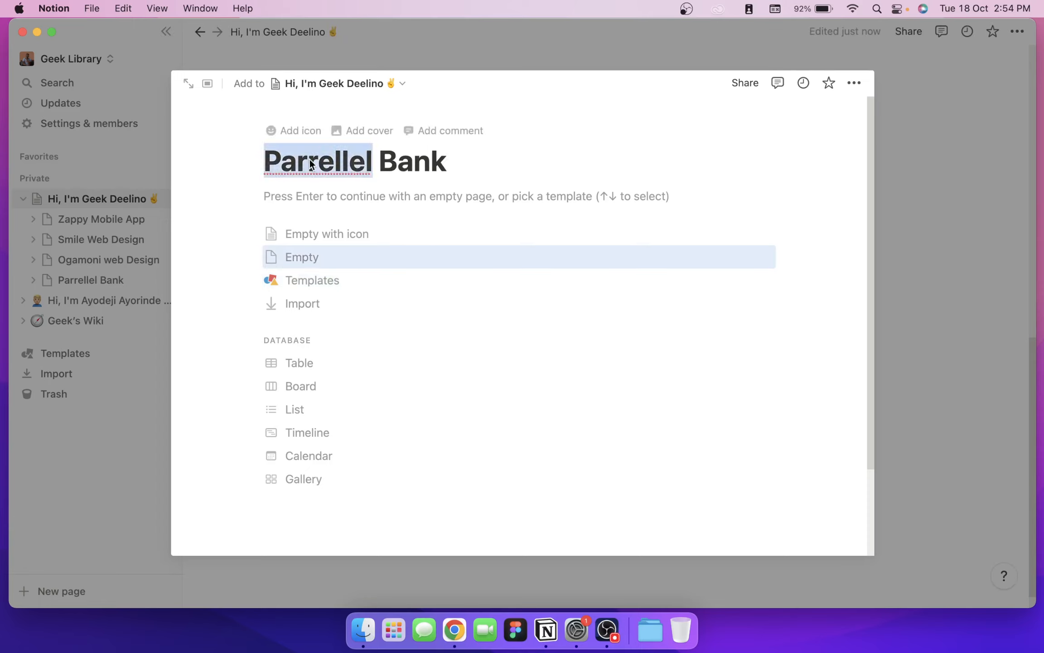
right_click(309, 159)
left_click(319, 174)
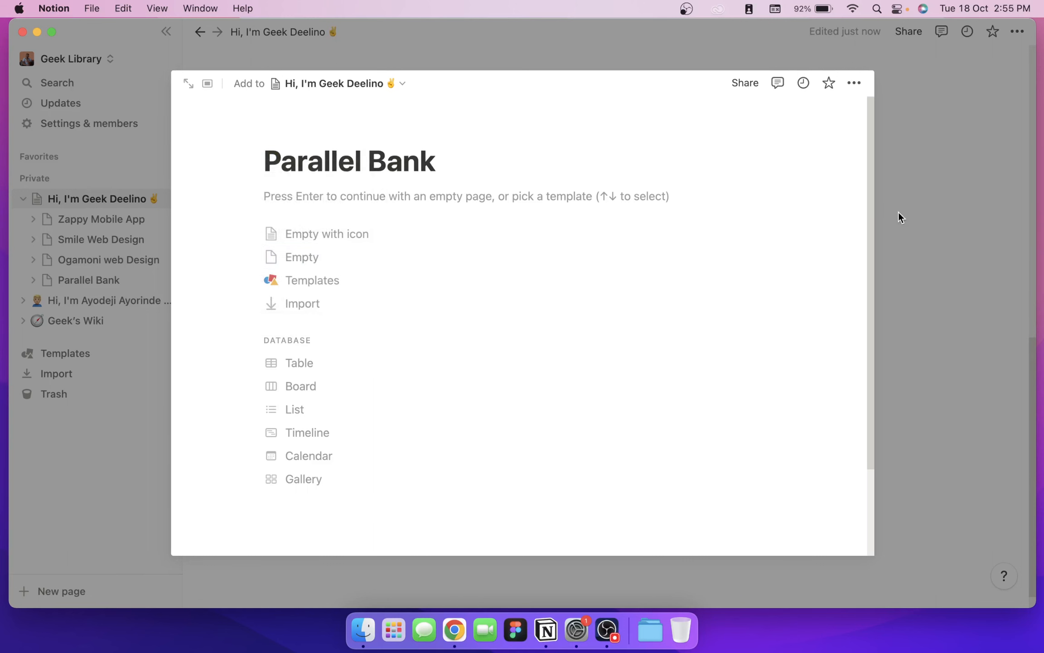
key("Escape")
left_click_drag(416, 444, 699, 361)
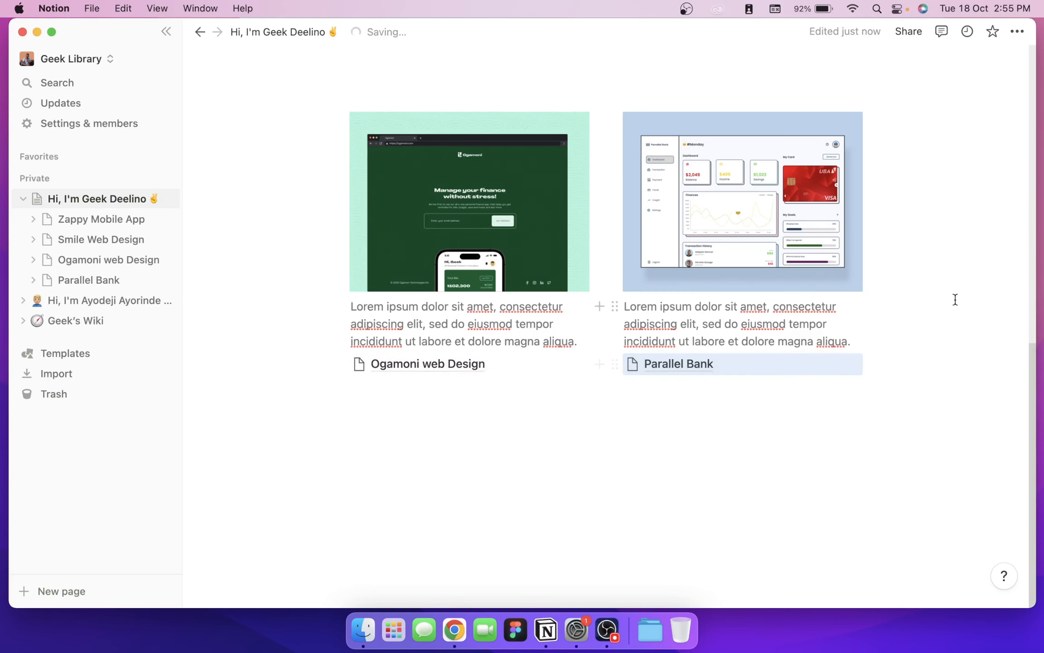
scroll(609, 299, "up", 15)
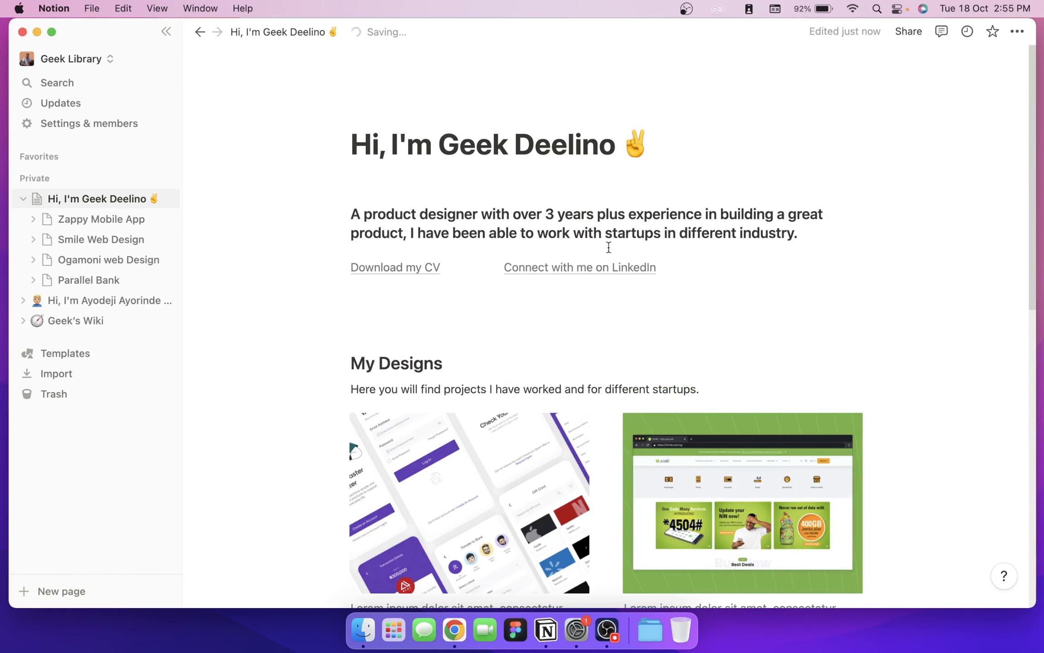
Step: Scroll the reference portfolio in Chrome down to its Got a Project? contact section and footer
scroll(573, 280, "down", 15)
scroll(562, 283, "up", 15)
scroll(562, 281, "down", 8)
scroll(562, 281, "down", 5)
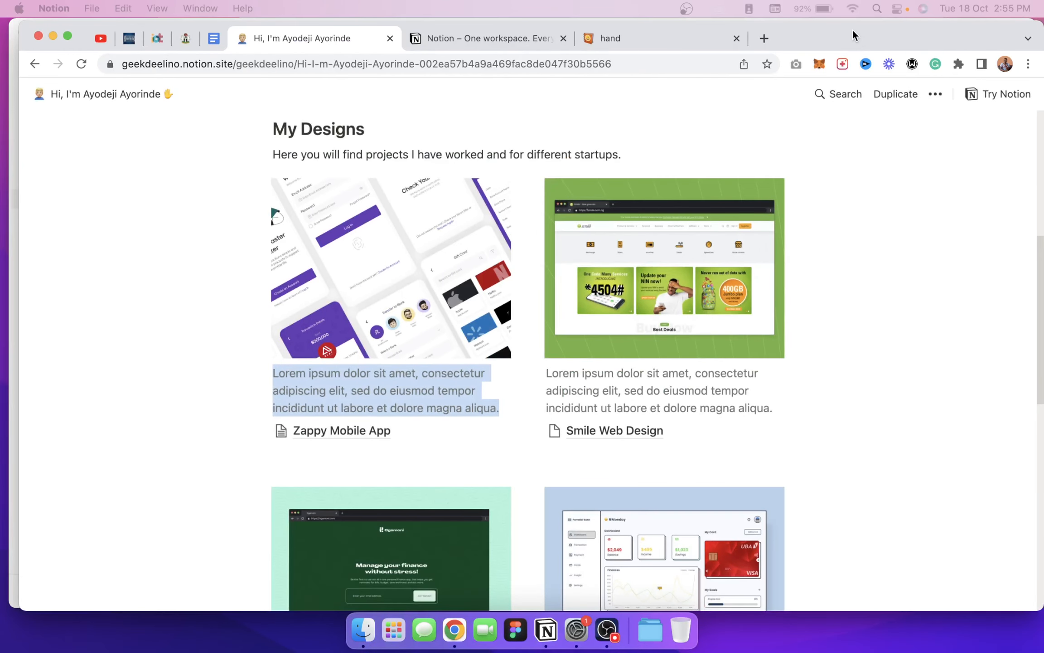
scroll(709, 198, "down", 5)
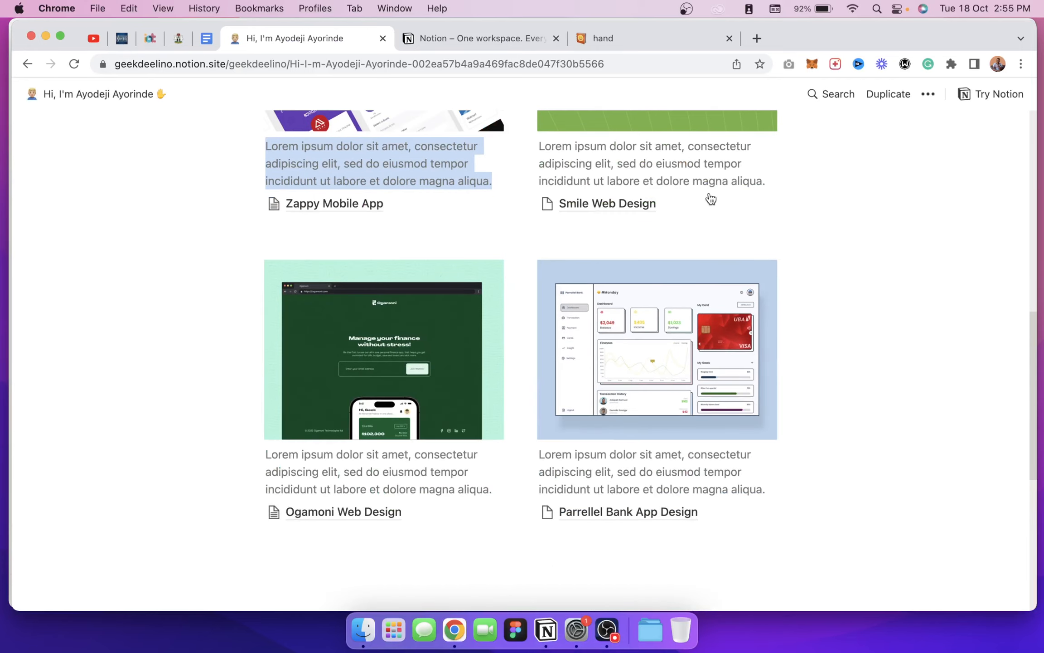
scroll(710, 198, "down", 8)
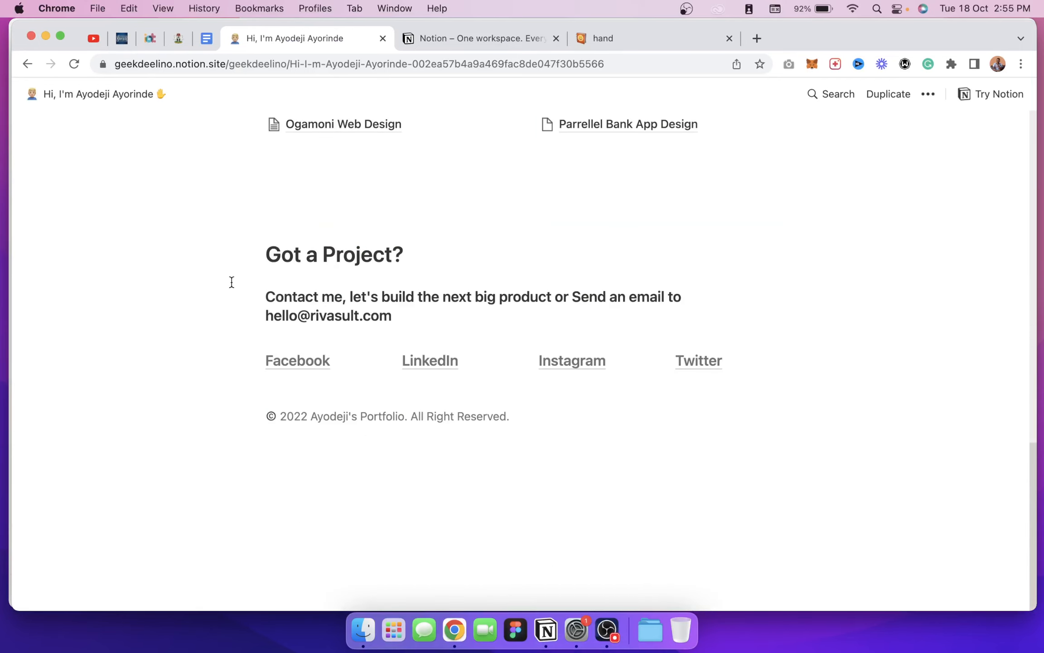
left_click_drag(804, 34, 835, 40)
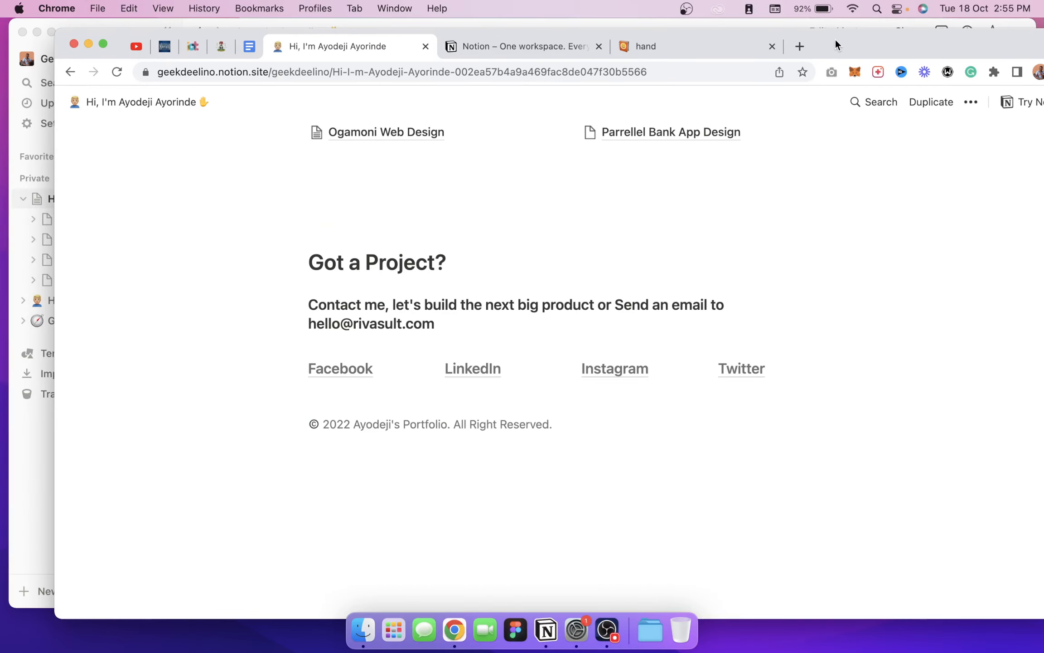
key("super+Tab")
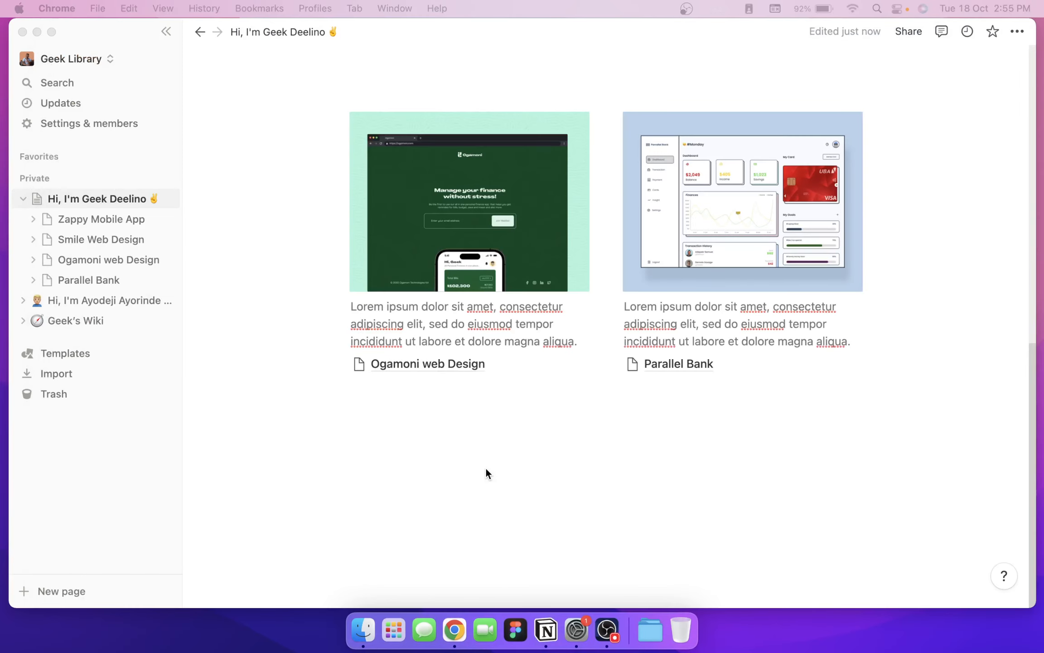
Step: Add a 'Got a Project?' line followed by a 'Contact me, let's build the next big product…' sentence ending in an email address
left_click(451, 436)
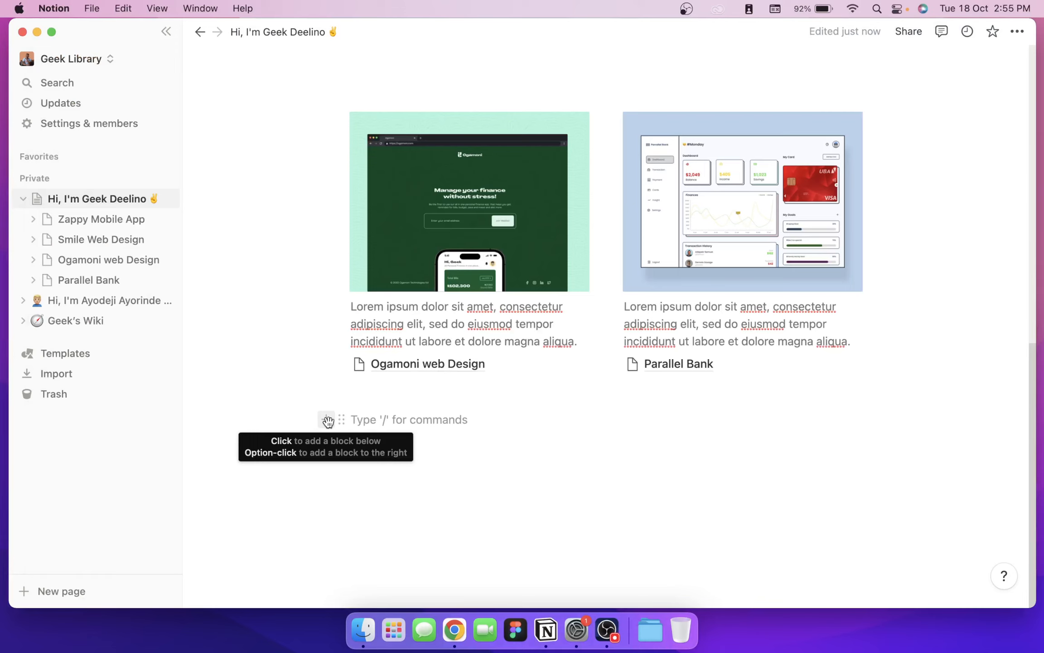
type("Got a Project?")
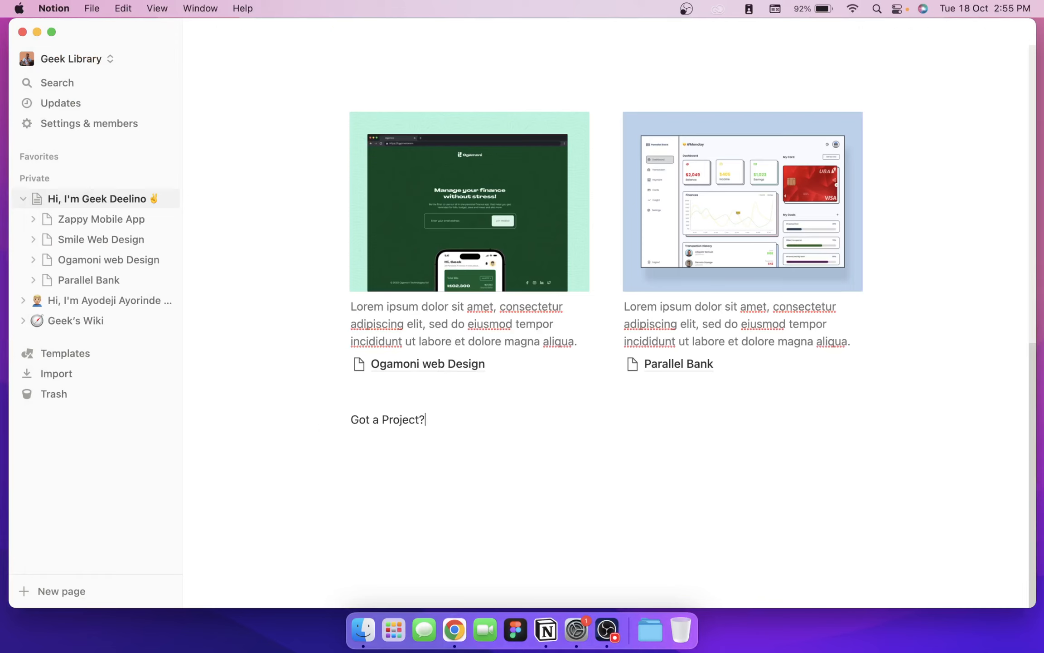
key("Return")
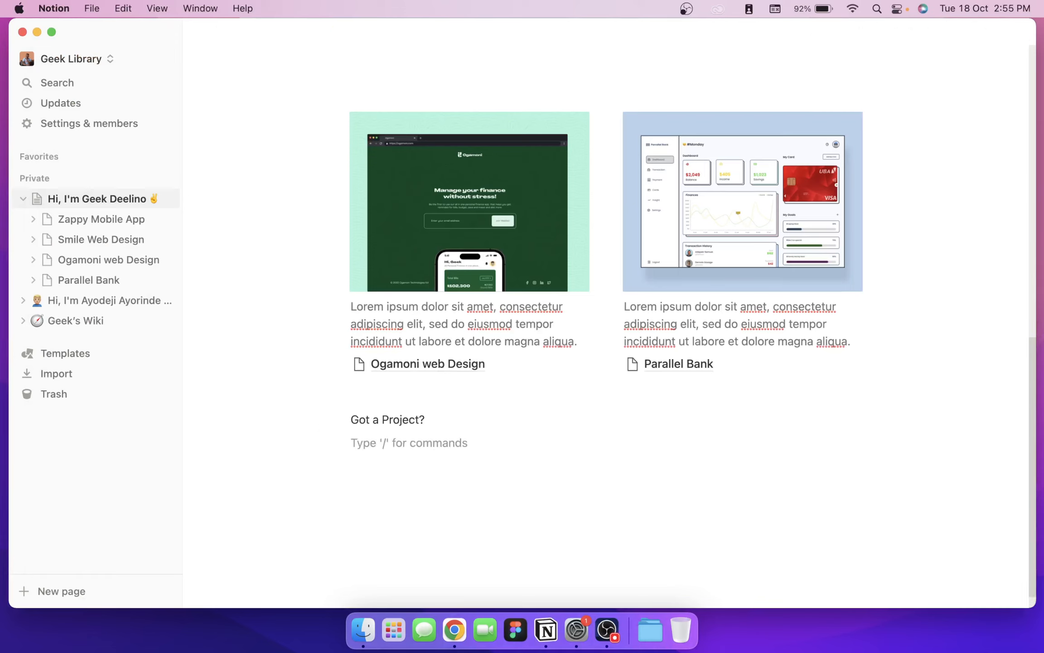
type("Contact ")
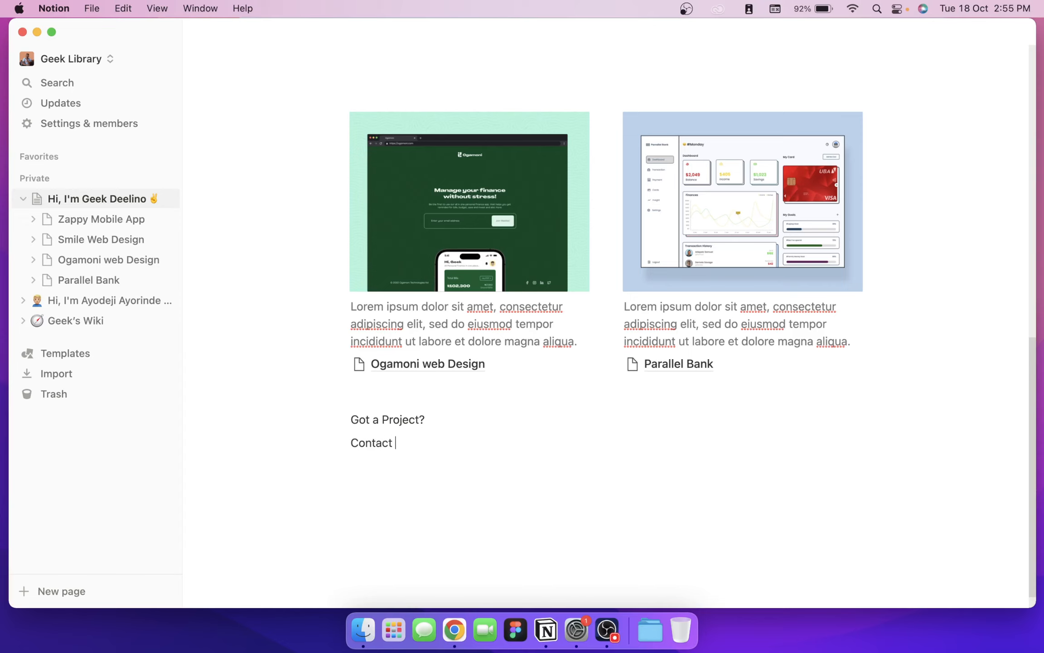
type("me, let's build the next bi")
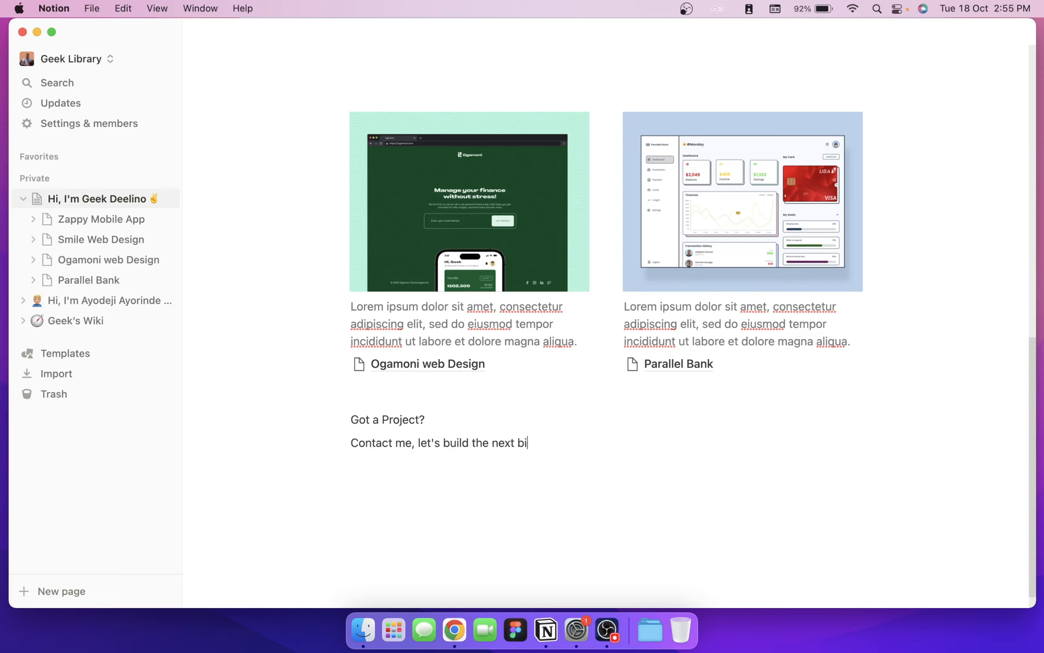
type("g product or send an")
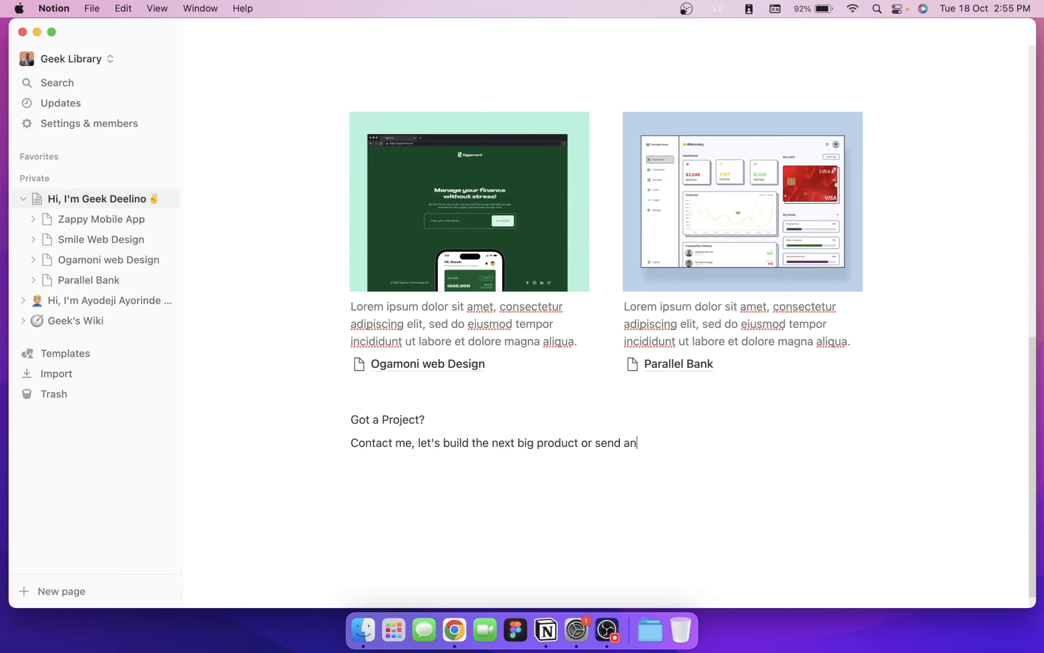
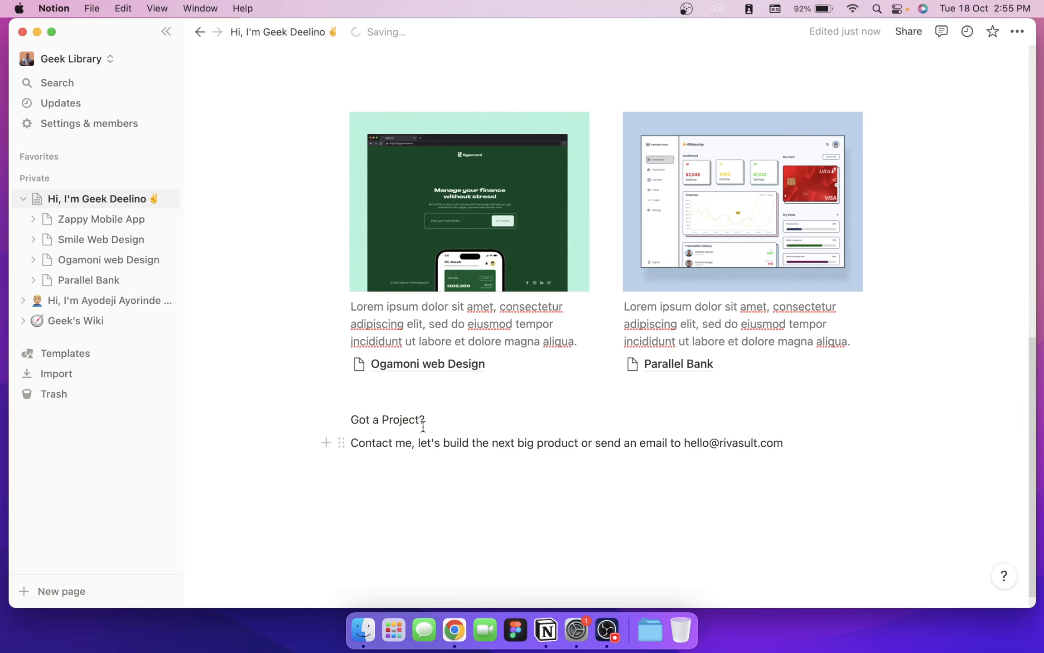
left_click_drag(432, 421, 321, 420)
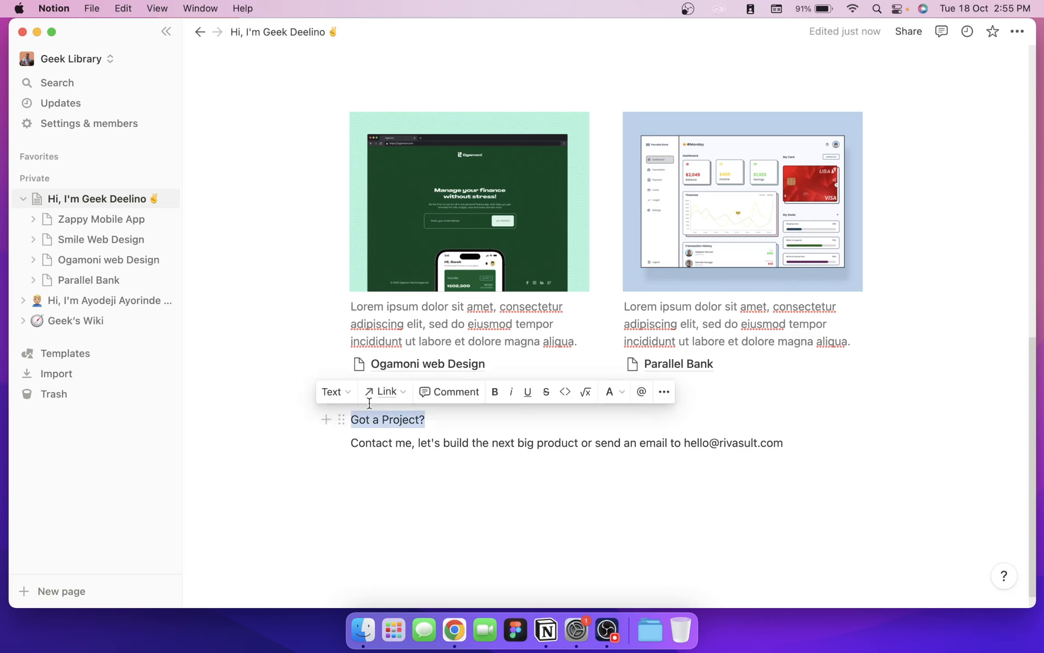
Step: Make 'Got a Project?' a Heading 2 and the contact sentence a Heading 3
key("super+slash")
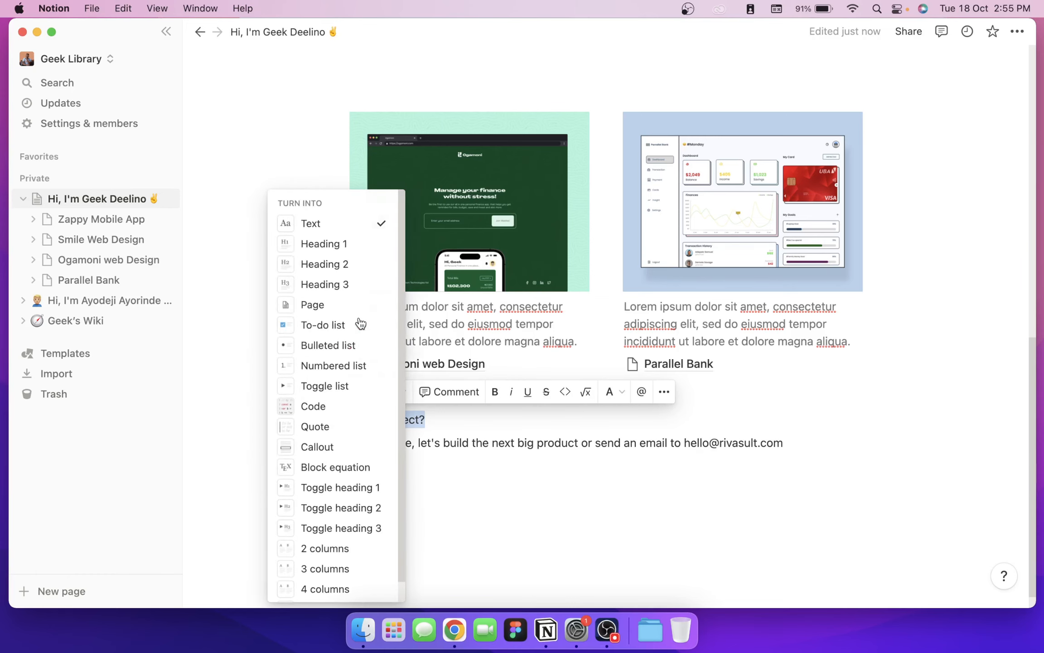
left_click(346, 266)
left_click(644, 463)
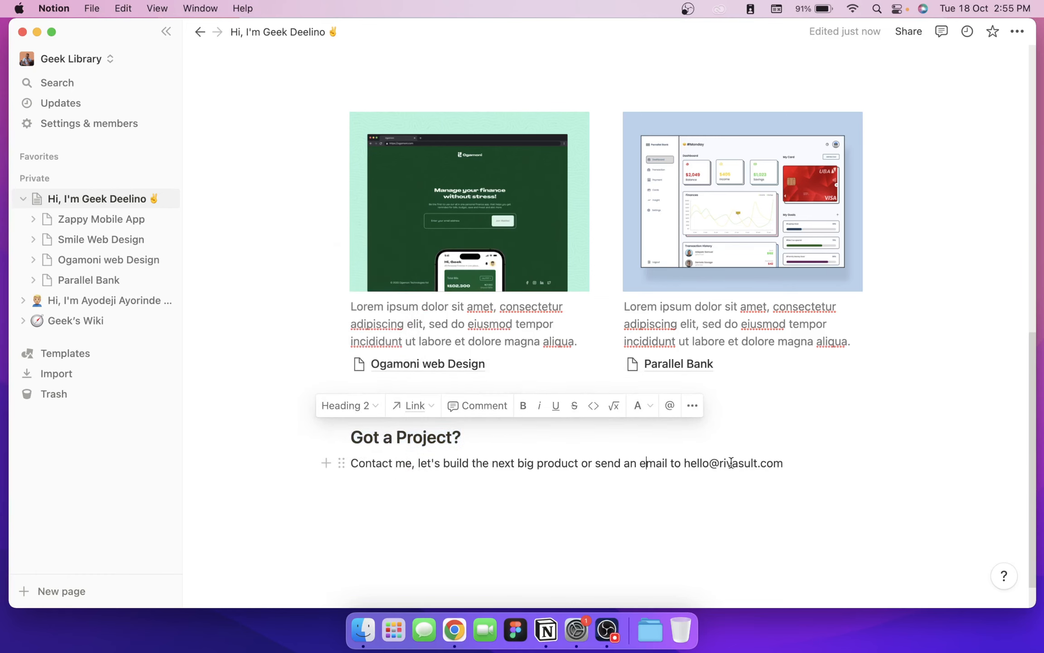
left_click(784, 463)
left_click_drag(784, 463, 326, 466)
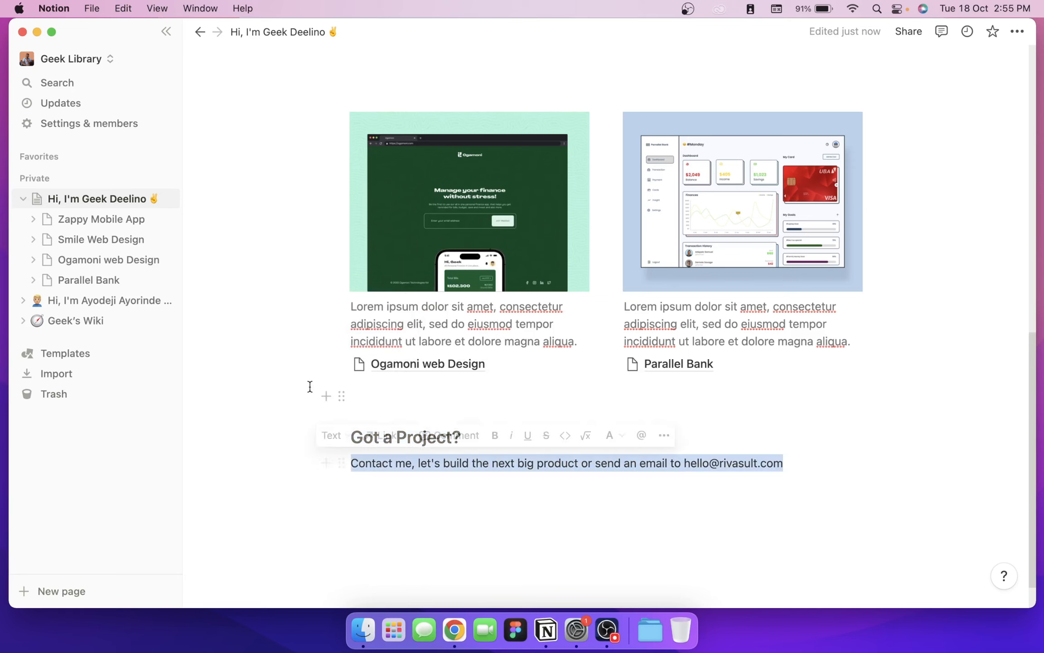
left_click(336, 435)
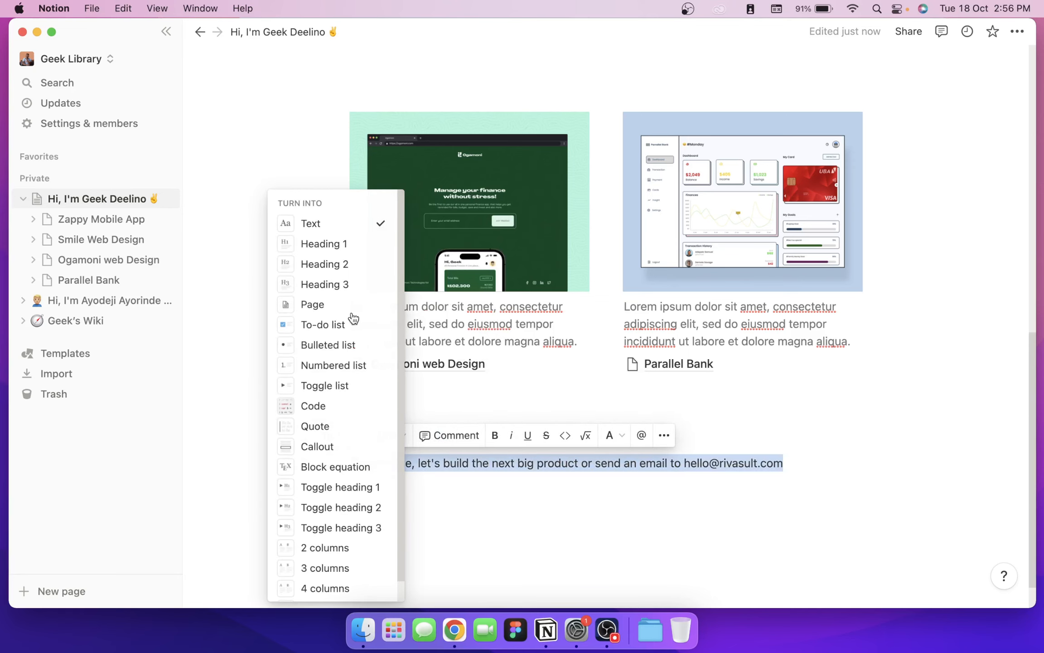
left_click(349, 283)
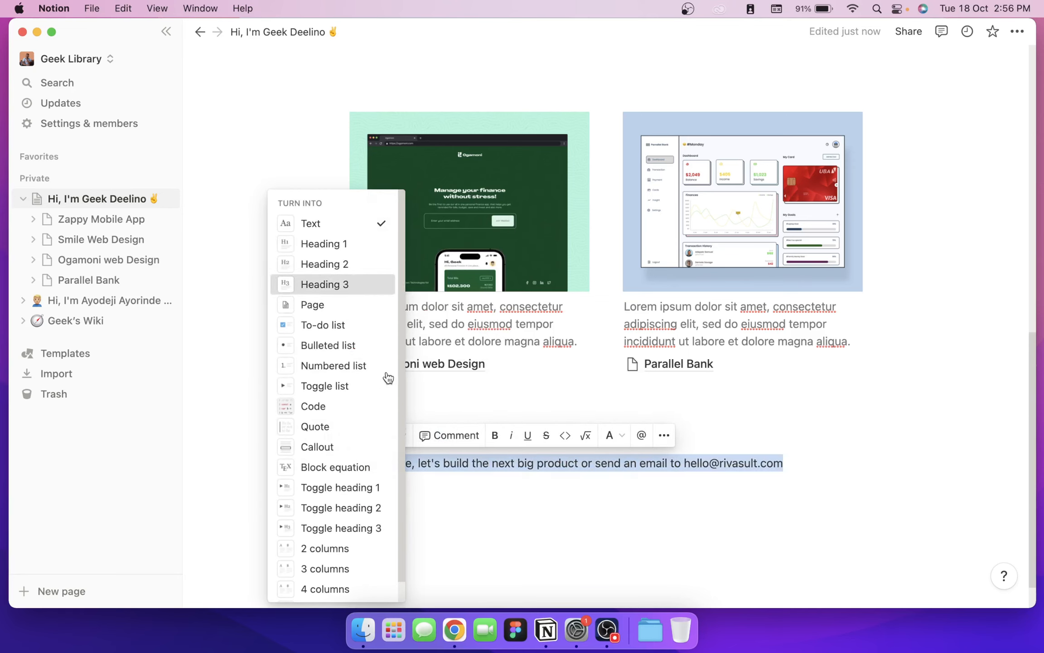
left_click(476, 423)
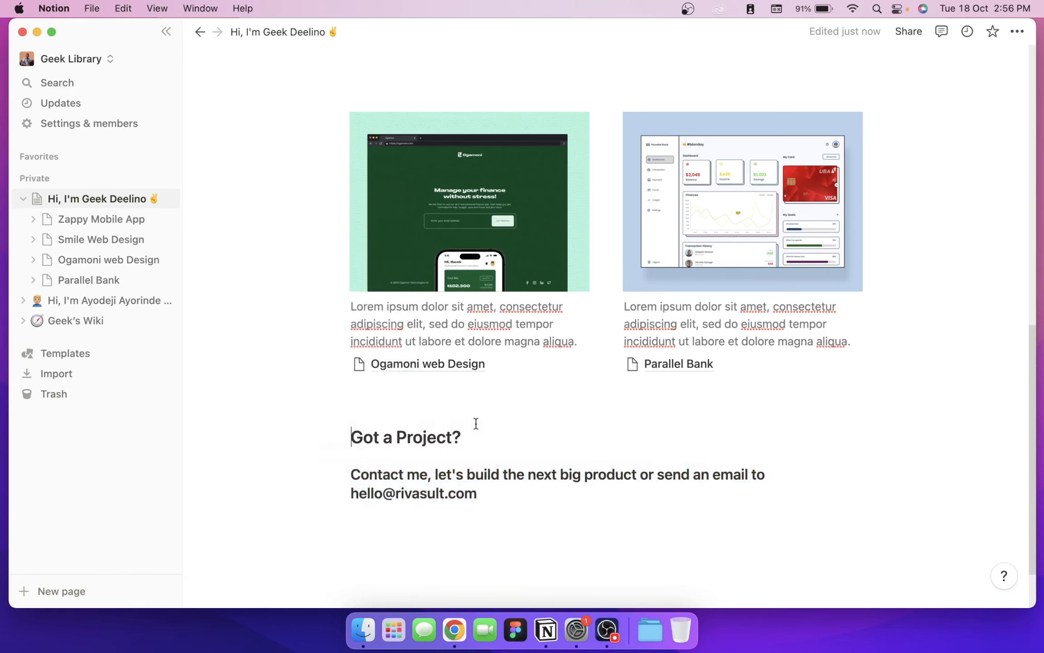
Step: Promote 'Got a Project?' to Heading 1 and place the caret below the email line
left_click_drag(476, 436, 328, 436)
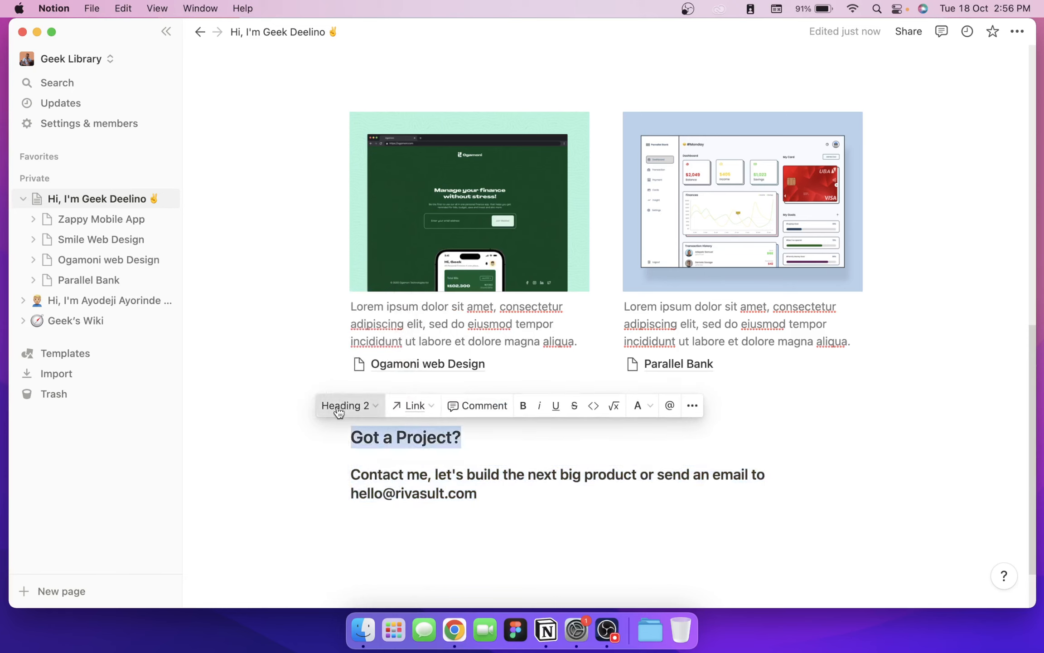
left_click(337, 408)
left_click(337, 245)
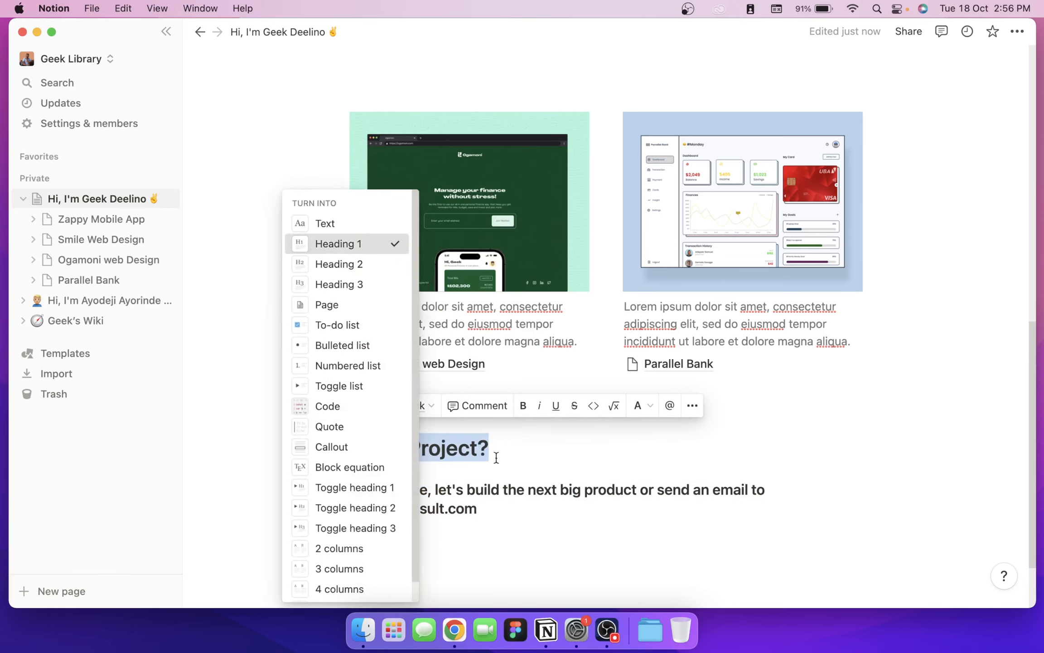
scroll(475, 525, "down", 2)
left_click(433, 448)
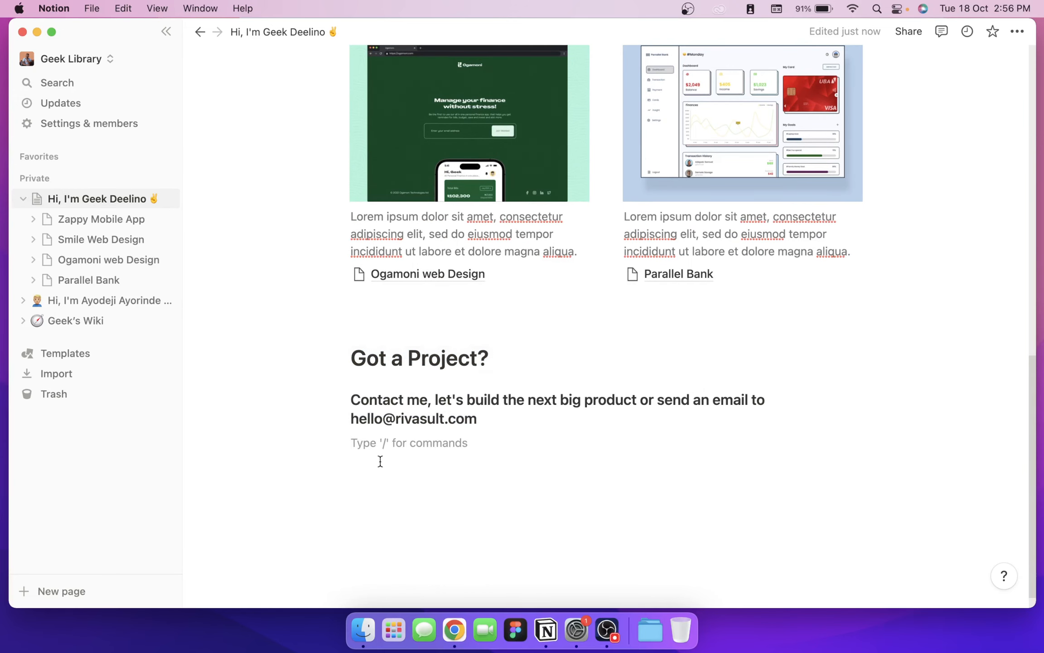
Step: Type a 2022 footer line with the owner's name ending 'All Right Reserved'
key("Return")
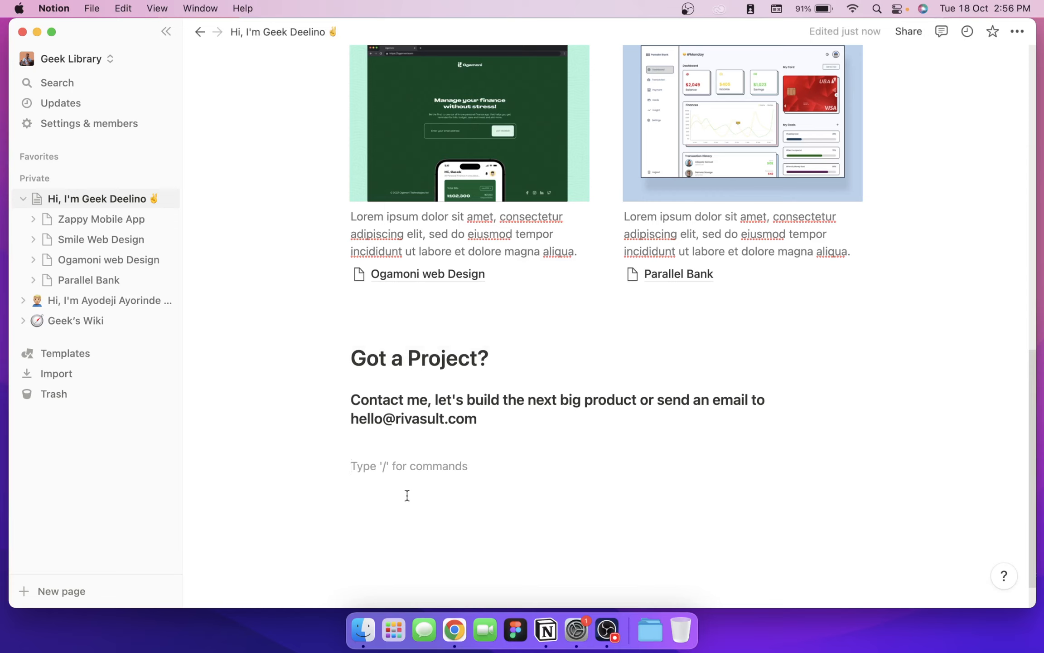
type("2022 Ayo")
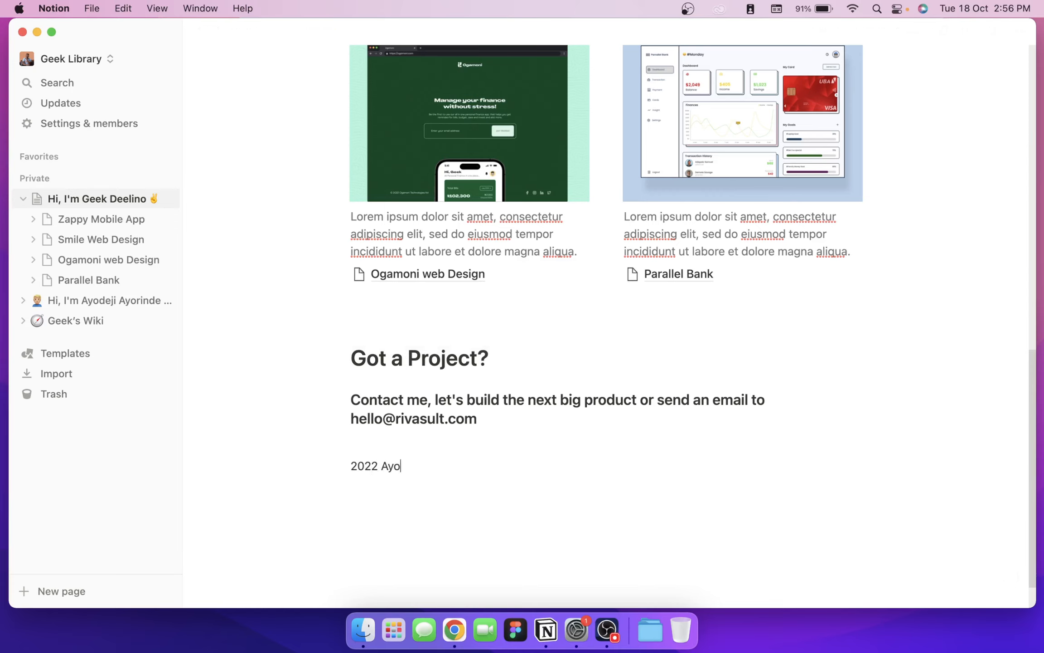
type("dejRi")
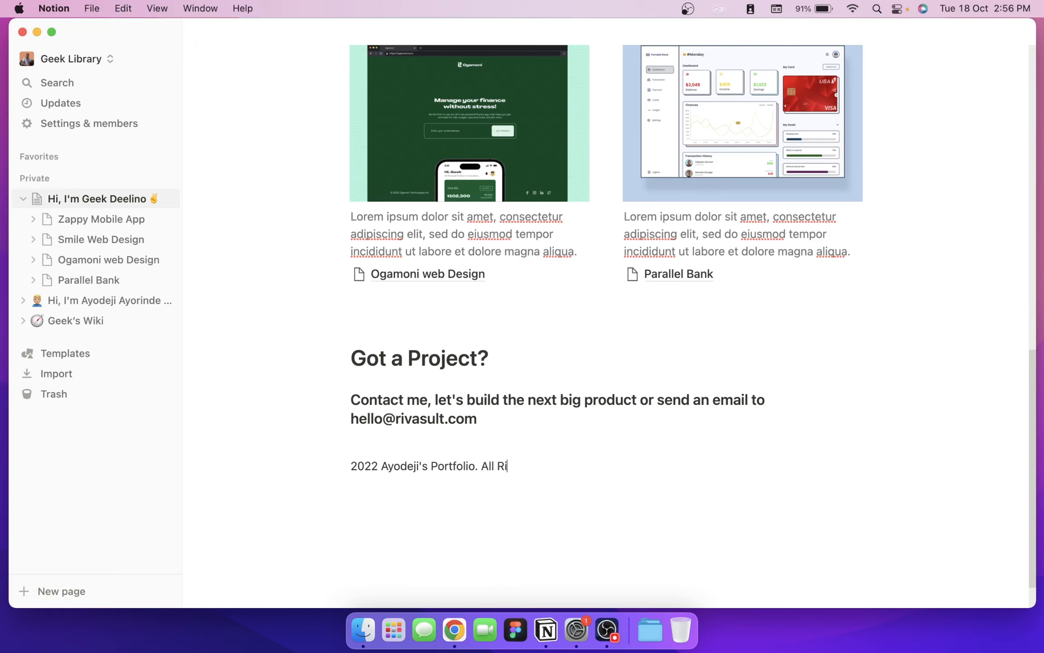
type("ght Reserved.")
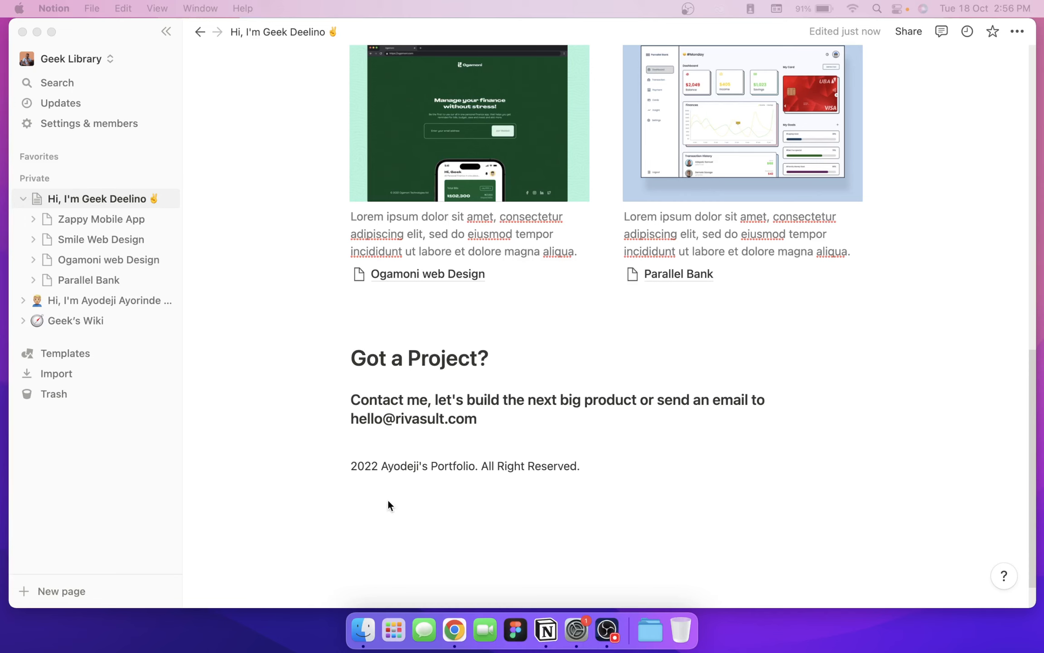
Step: Add the © symbol before 2022 and insert extra empty lines above the footer
left_click(349, 468)
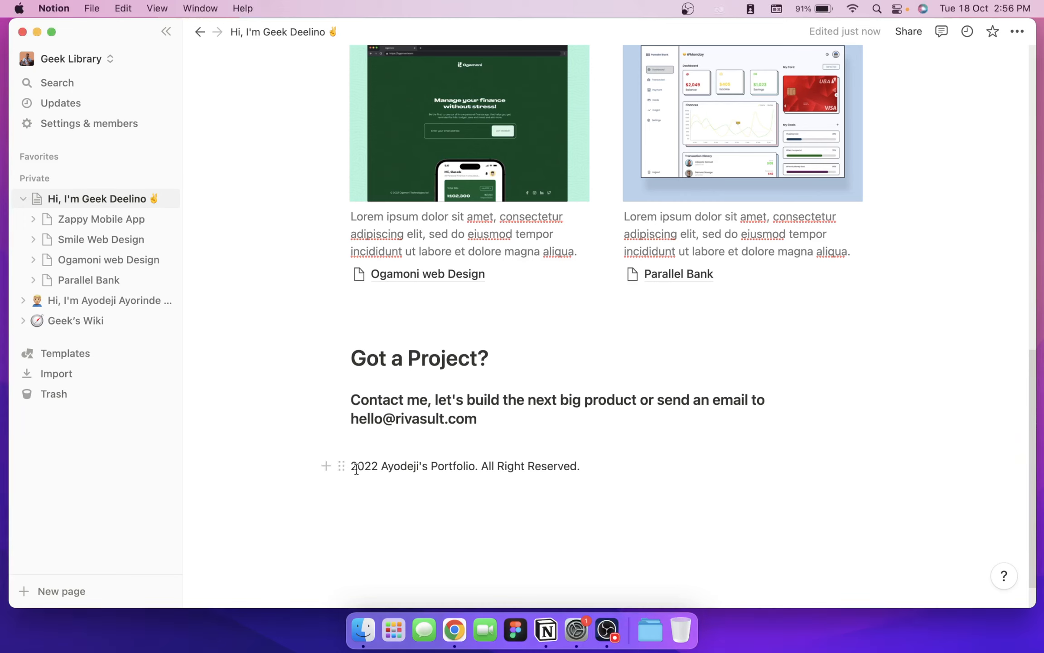
type("©")
left_click(388, 443)
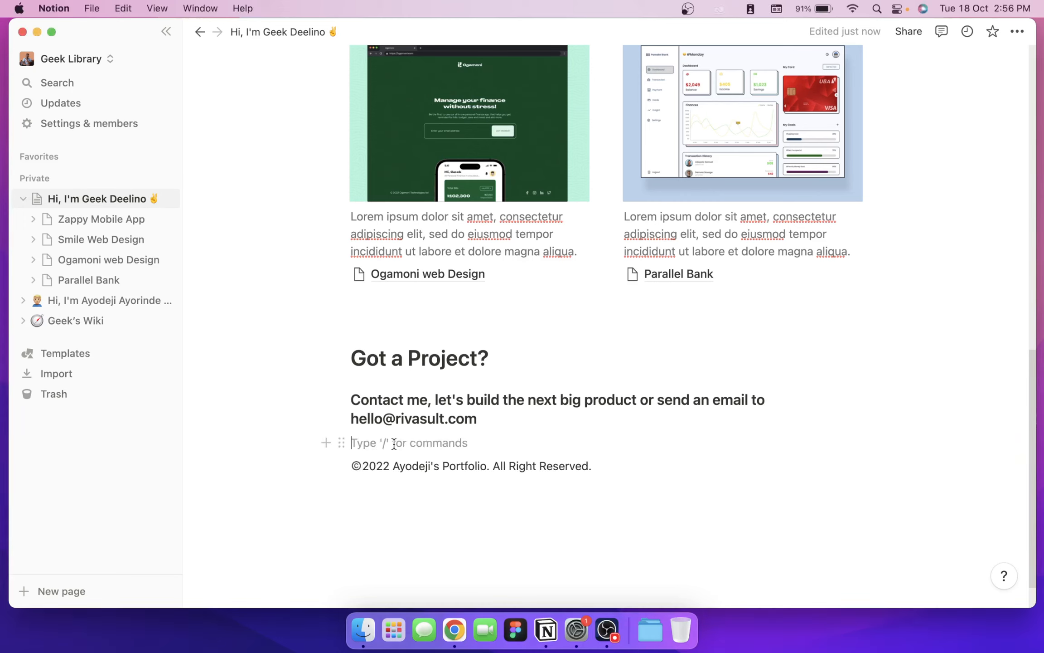
key("Return")
key("Up")
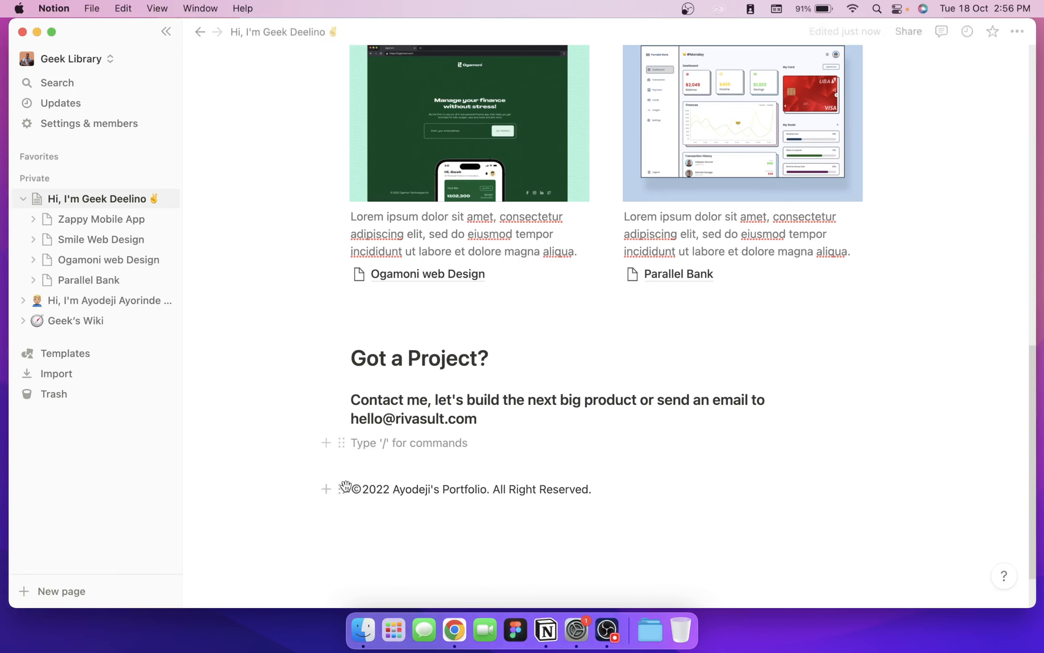
Step: Insert a four-column layout in the empty block with /col
left_click(328, 442)
type("col")
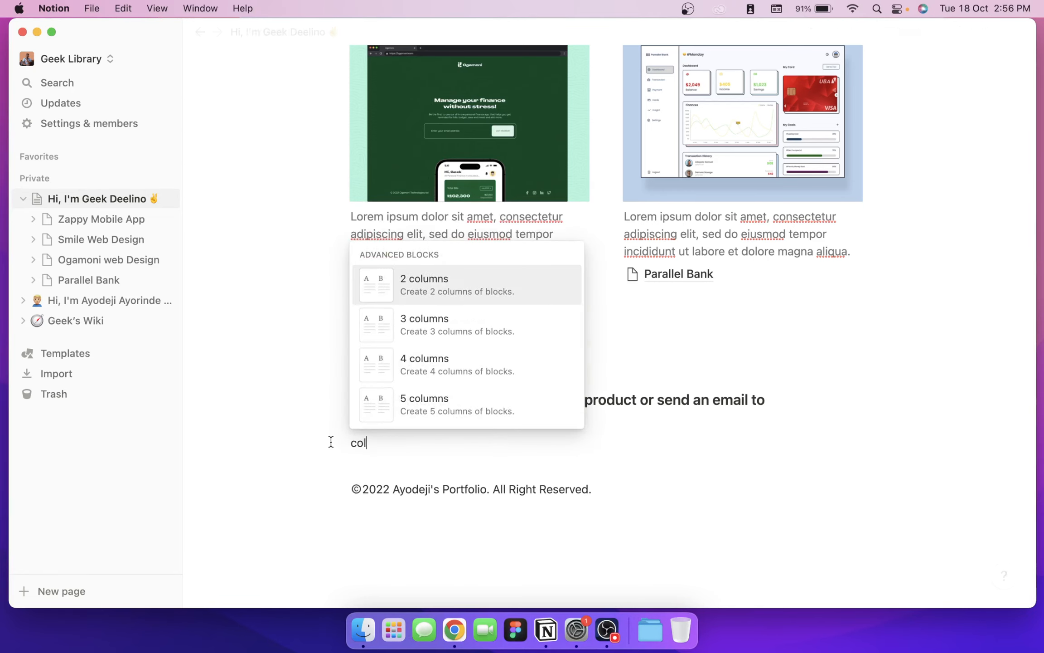
key("Down")
key("Down")
key("Return")
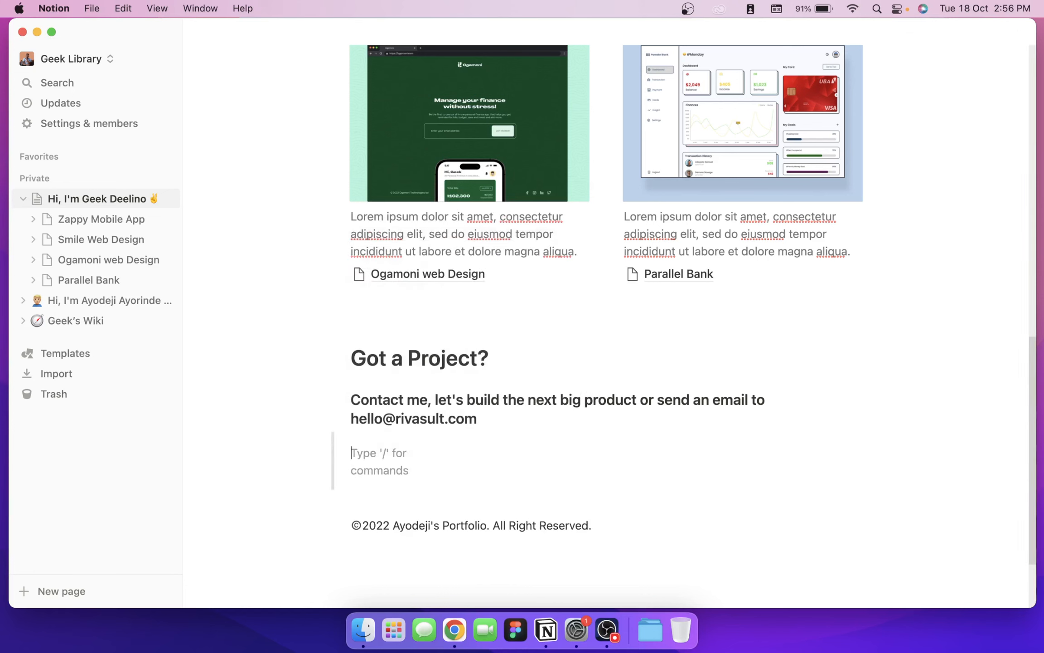
Step: Fill the four columns with Facebook, Twitter, LinkedIn and Instagram
type("Facebook")
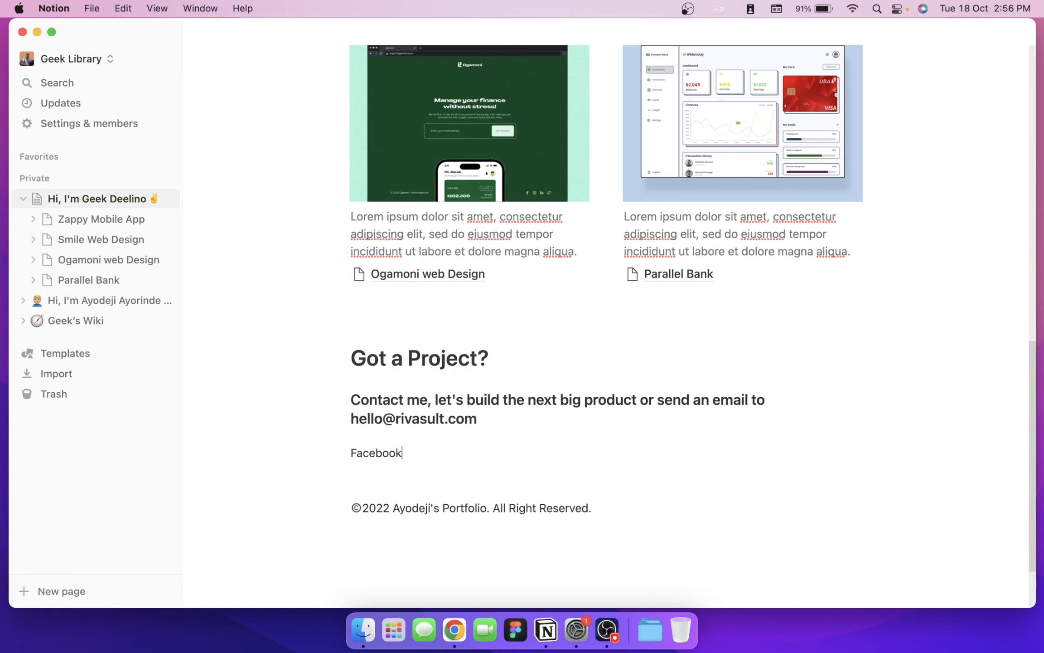
left_click(489, 453)
type("Twitter")
left_click(625, 452)
type("Li")
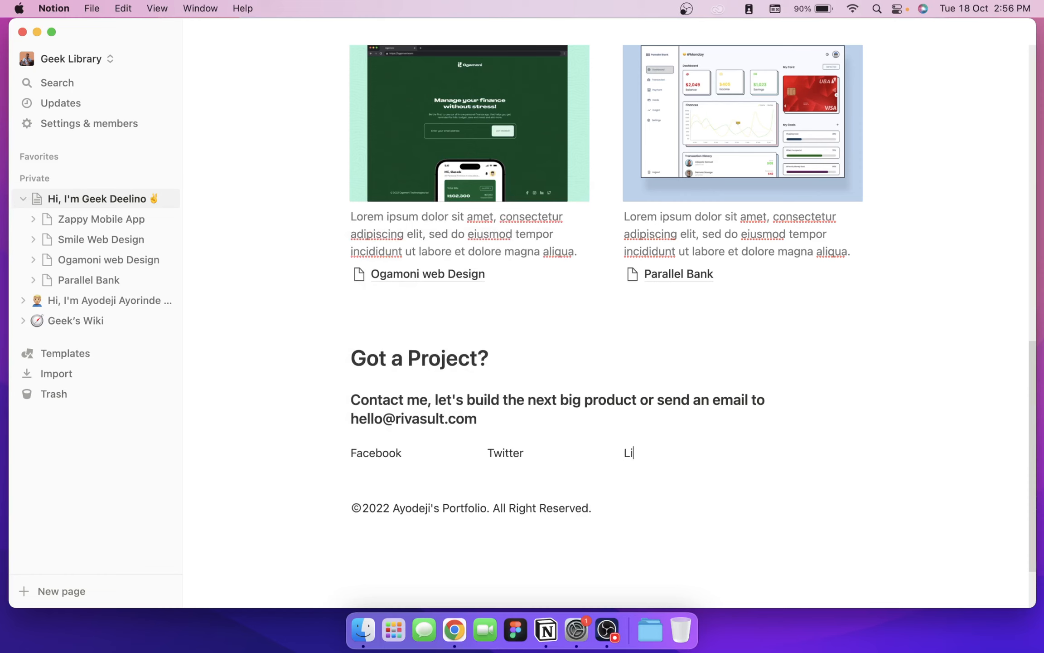
type("nkedIN")
left_click(762, 453)
type("I")
key("BackSpace")
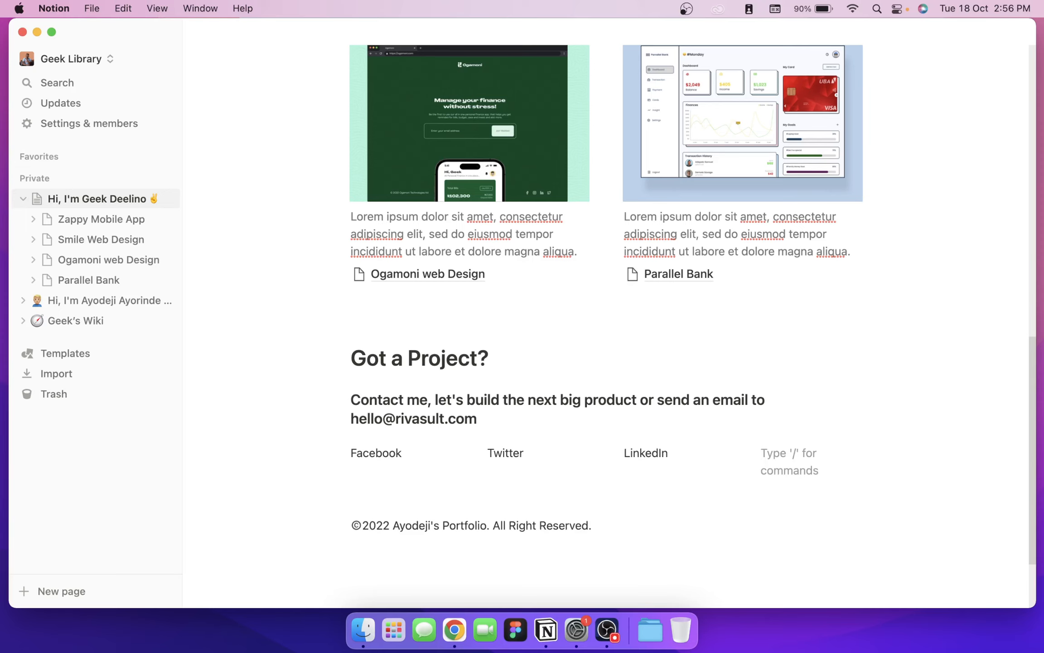
type("Instagram")
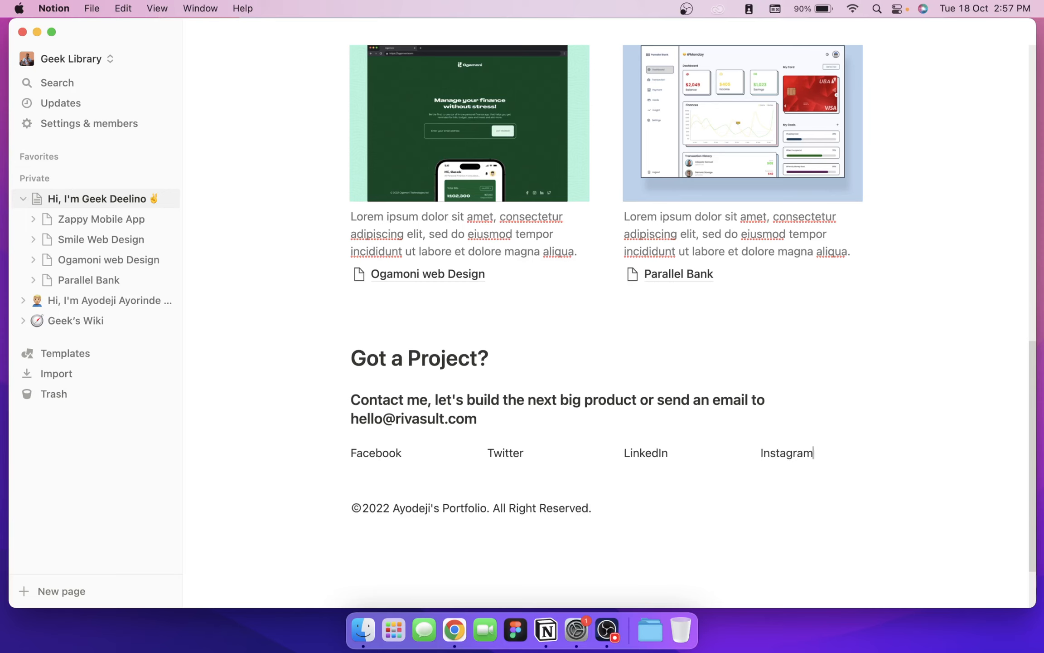
left_click_drag(403, 453, 355, 454)
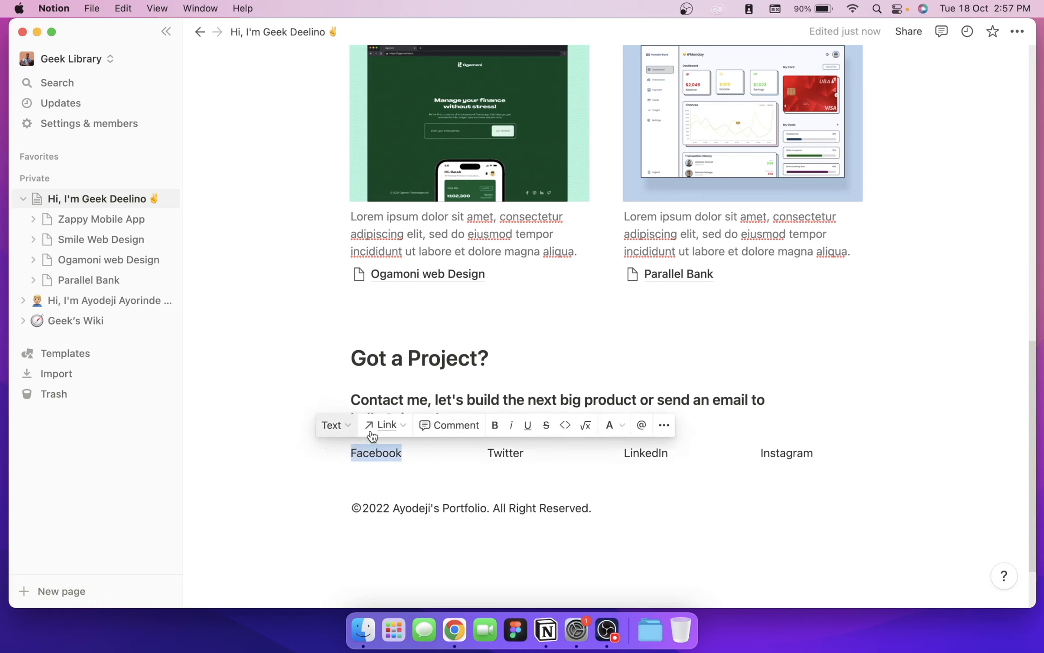
left_click(384, 426)
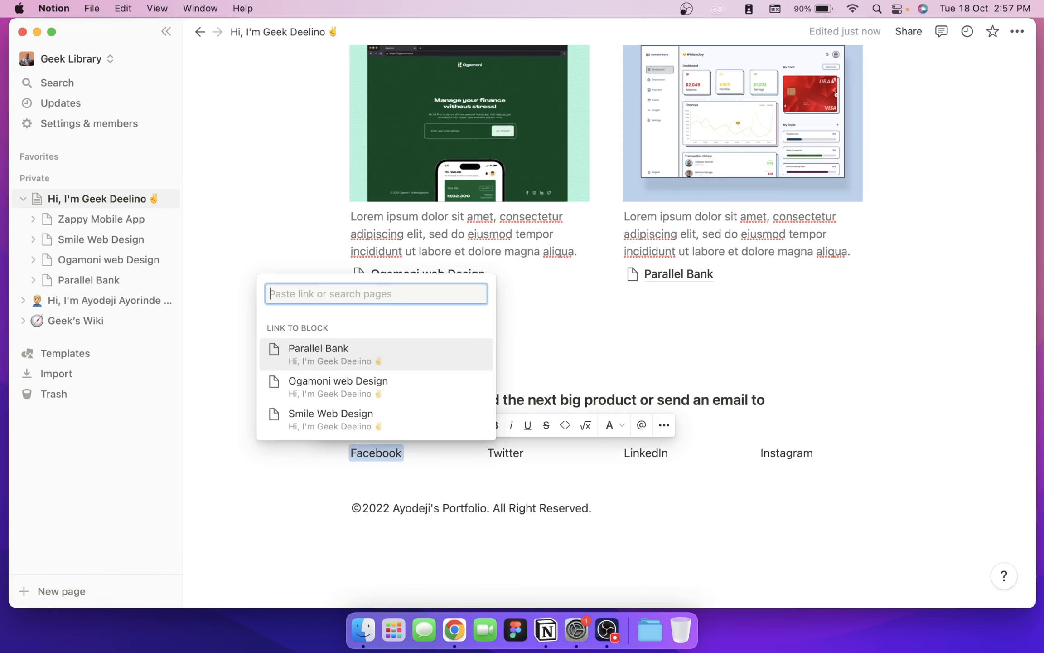
type("https://go")
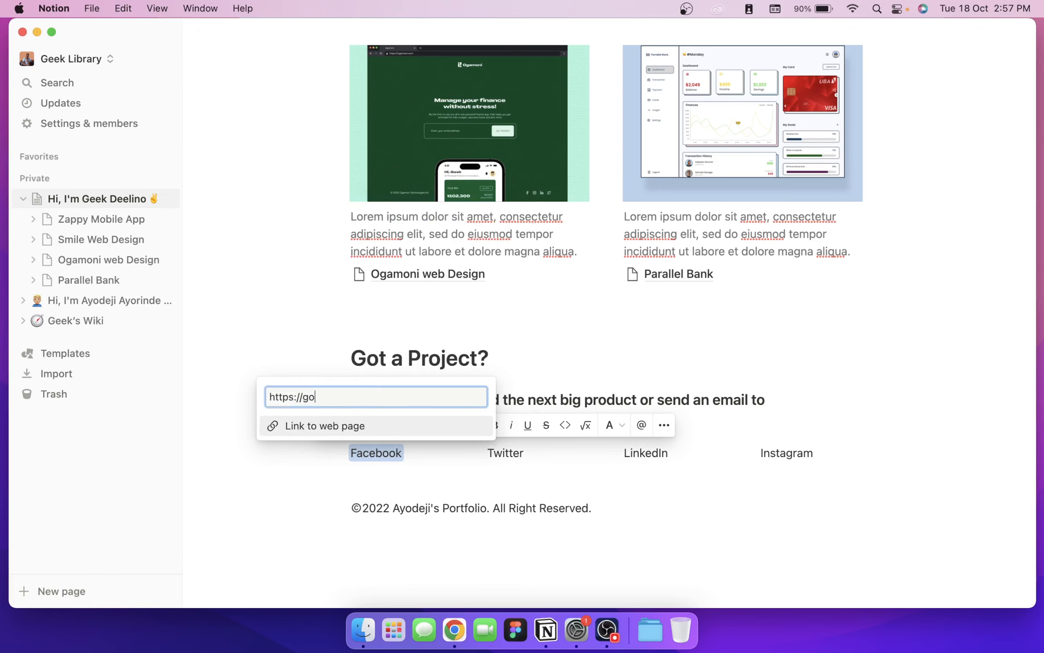
type("ogle.com")
key("super+a")
key("super+c")
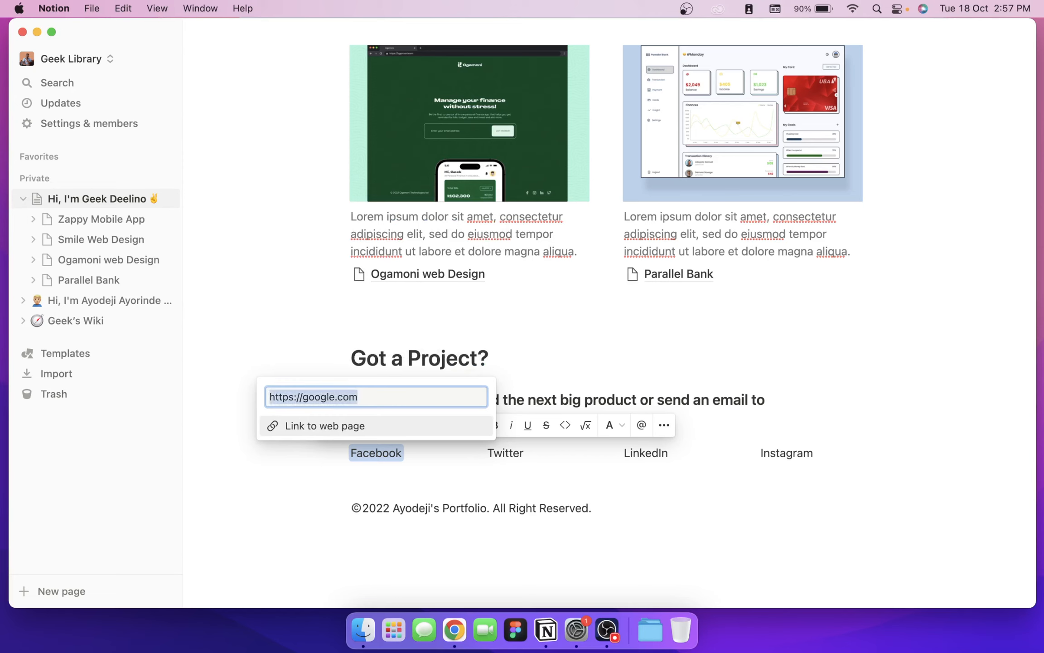
left_click(368, 428)
left_click(544, 454)
left_click_drag(525, 453, 474, 451)
left_click(532, 424)
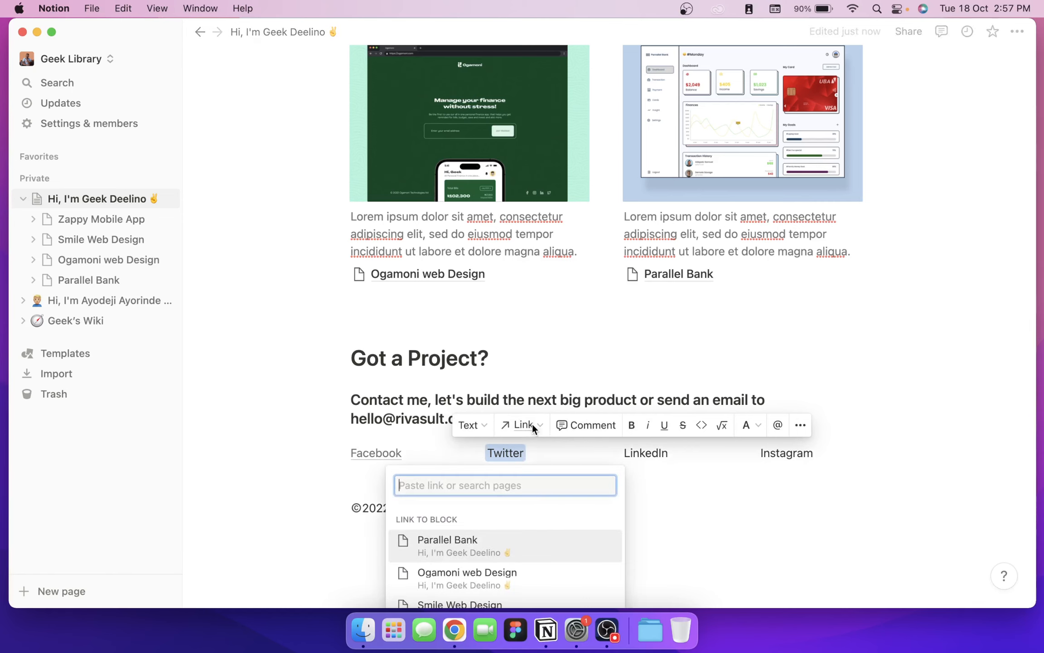
key("super+v")
left_click(555, 433)
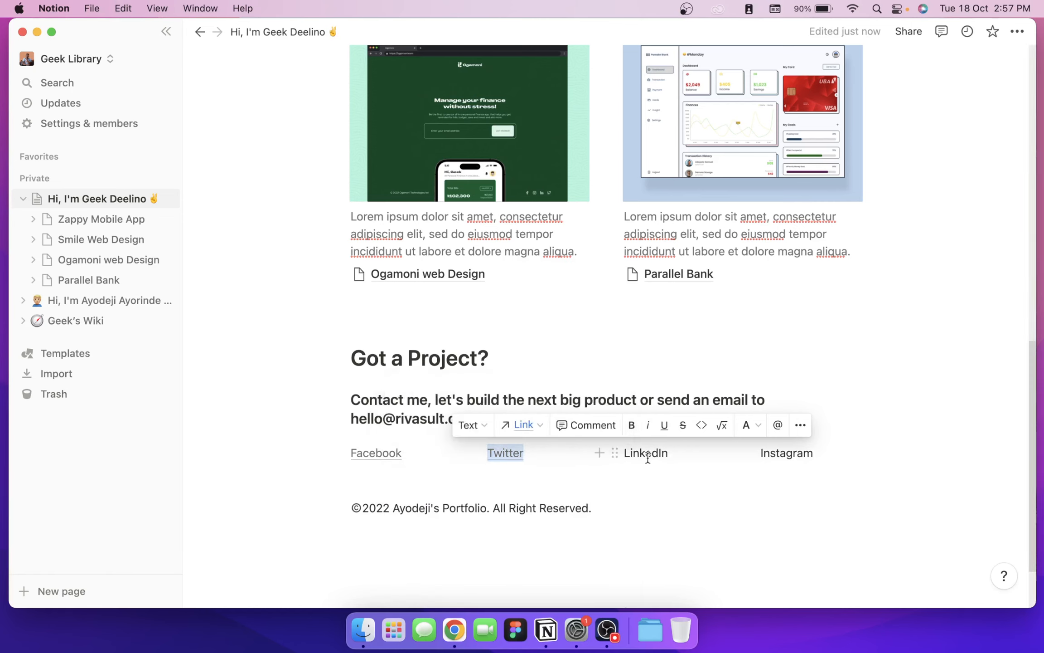
left_click_drag(694, 452, 580, 435)
left_click(651, 430)
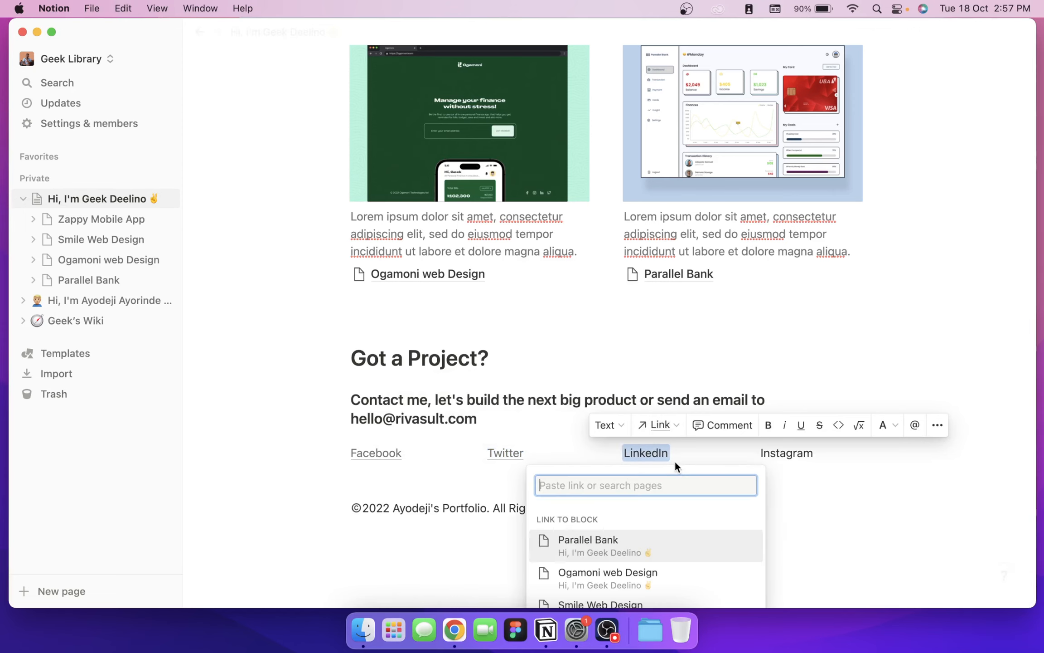
key("super+v")
left_click(676, 518)
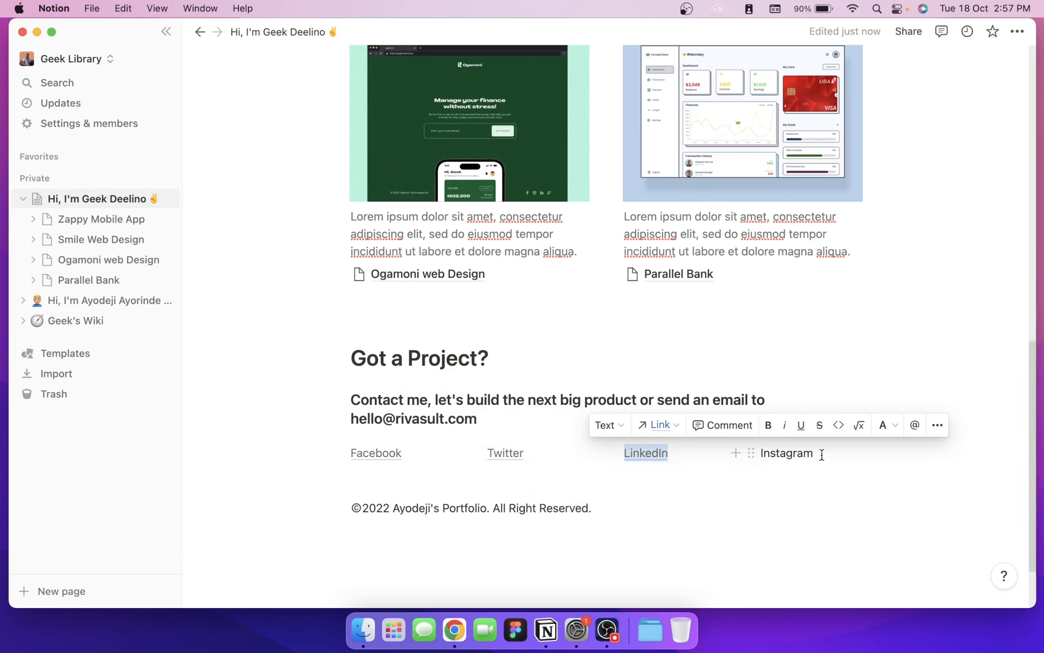
left_click_drag(819, 453, 748, 447)
left_click(726, 429)
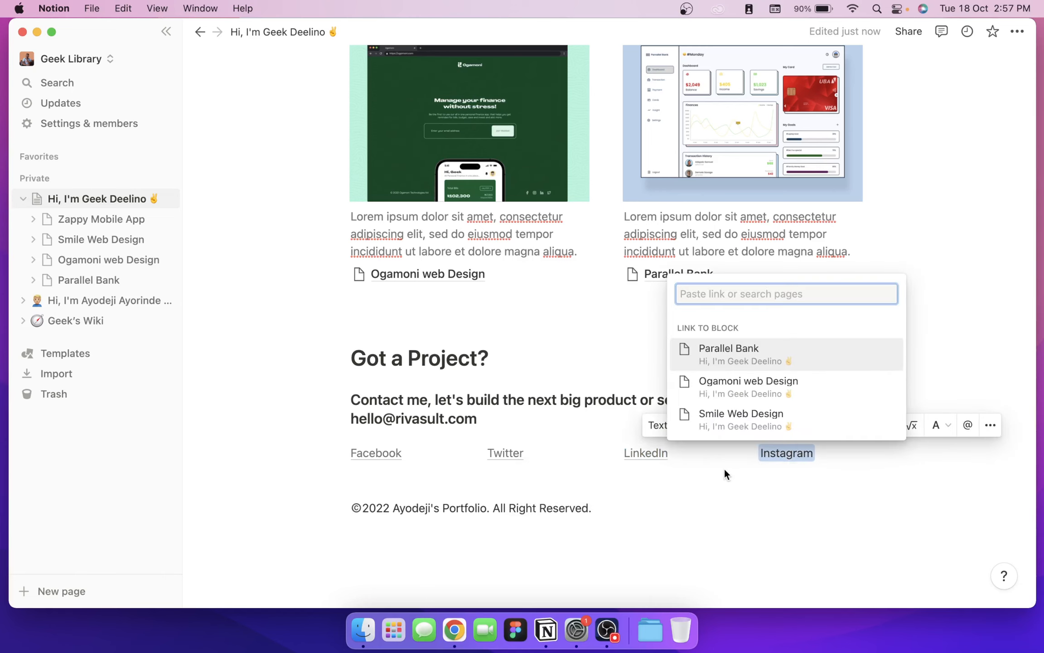
key("super+v")
left_click(755, 433)
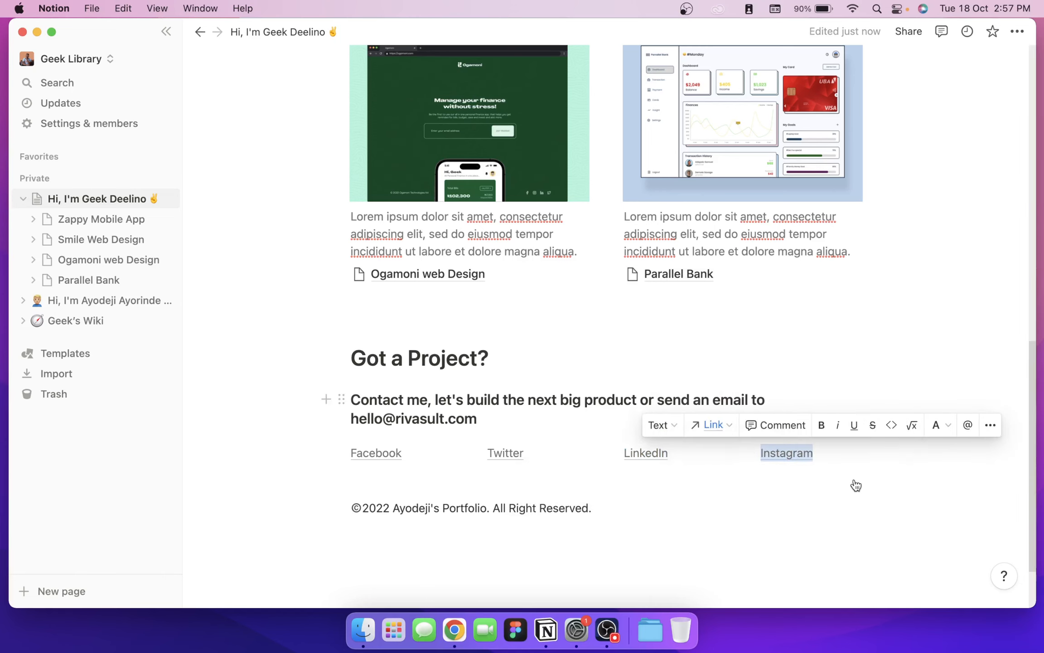
left_click(915, 484)
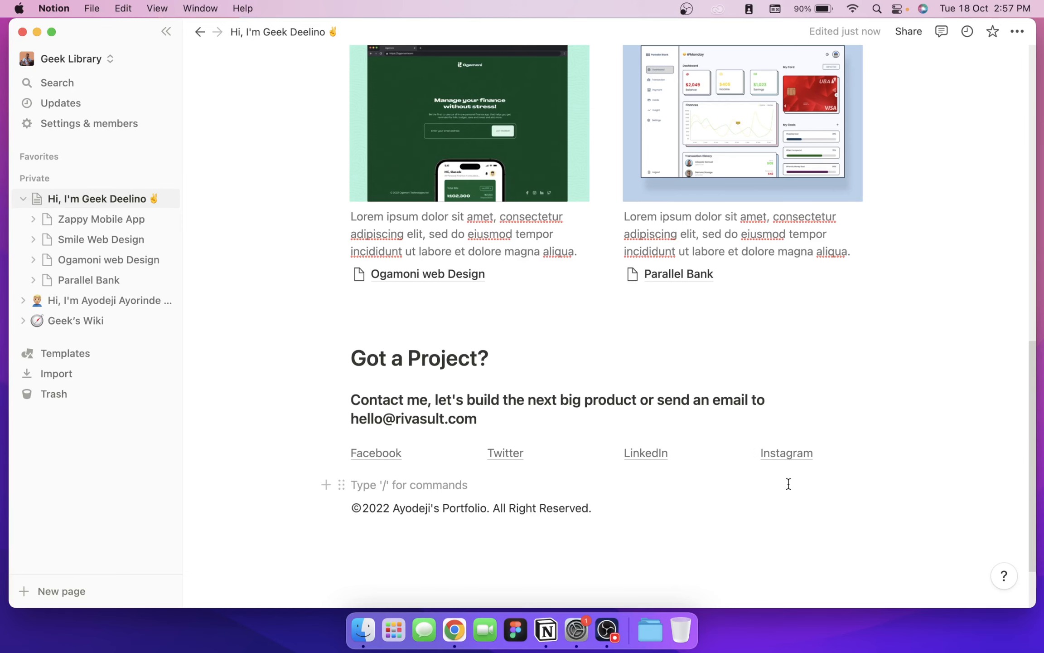
left_click(933, 358)
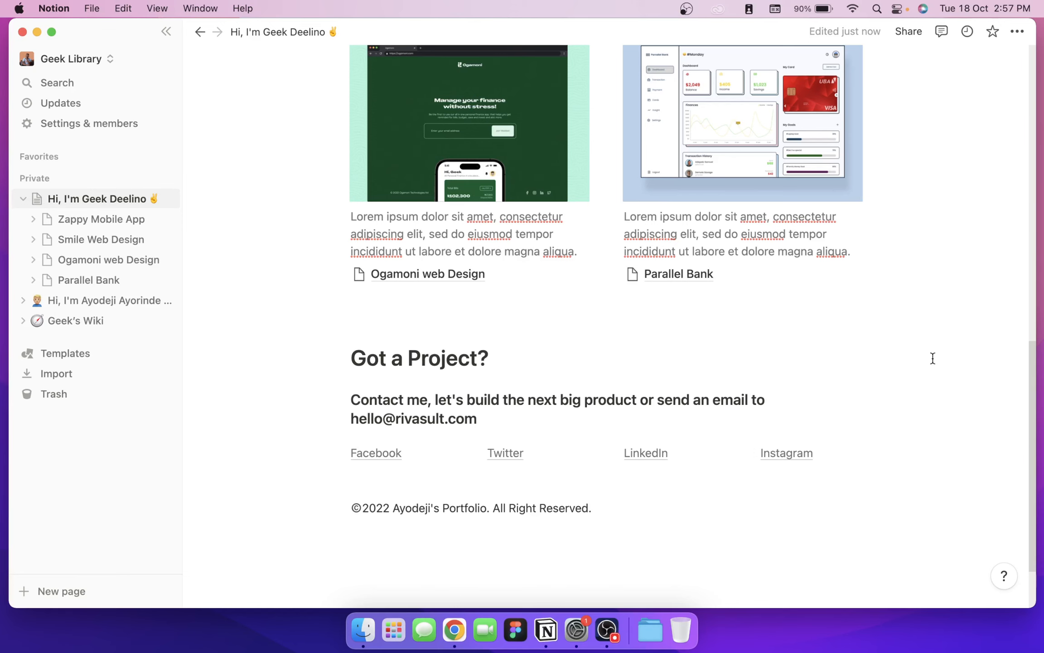
scroll(932, 359, "up", 15)
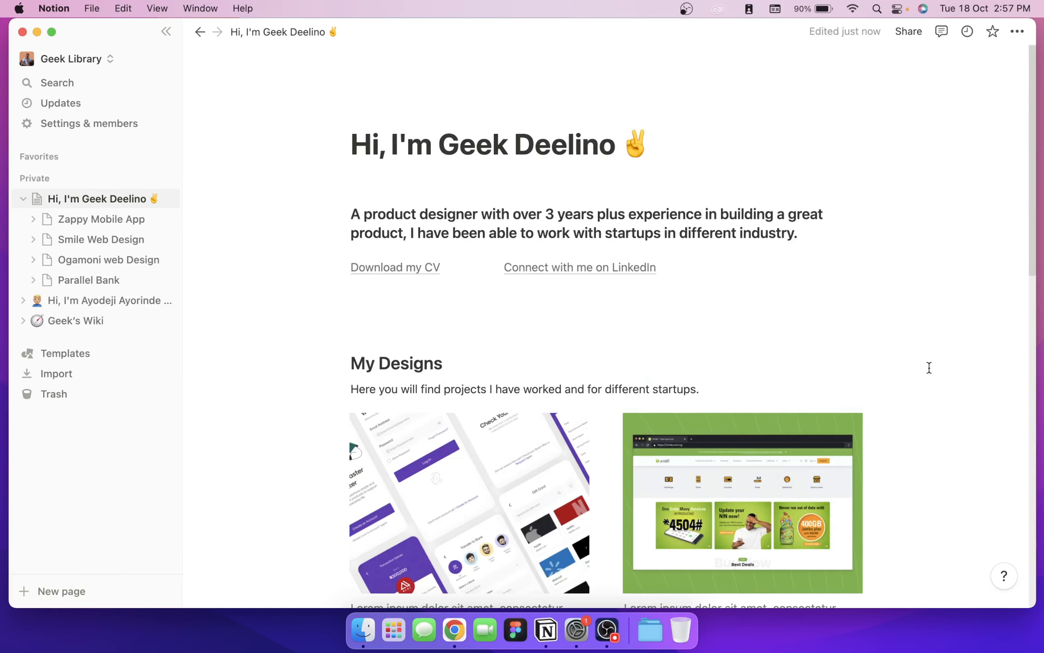
scroll(927, 366, "down", 6)
scroll(925, 368, "down", 5)
scroll(928, 296, "up", 10)
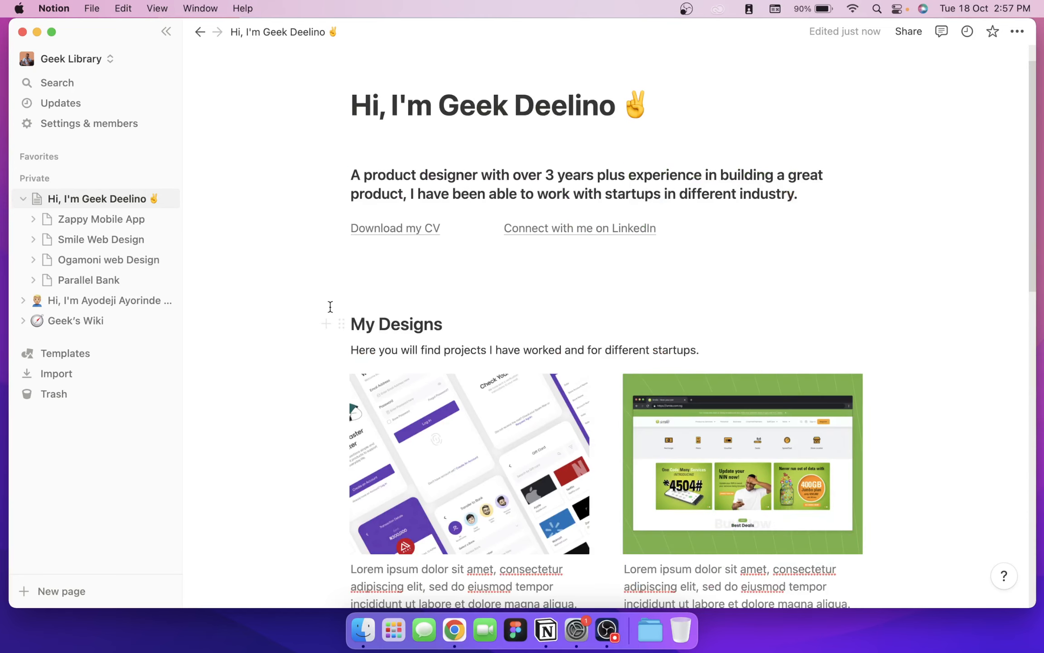
scroll(326, 318, "down", 10)
scroll(320, 344, "down", 1)
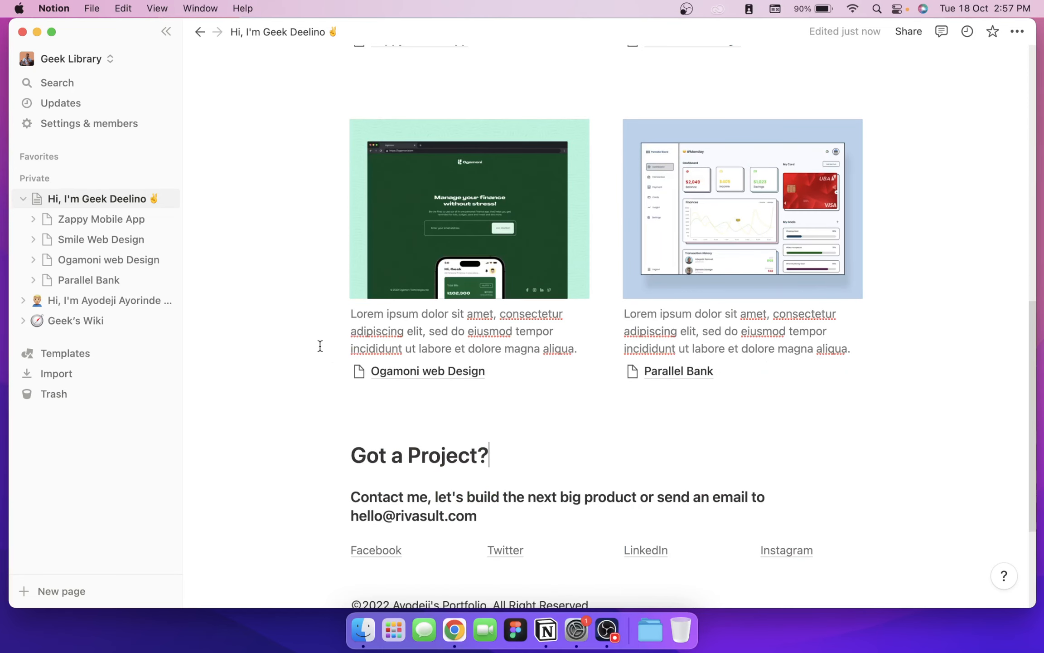
scroll(319, 344, "up", 7)
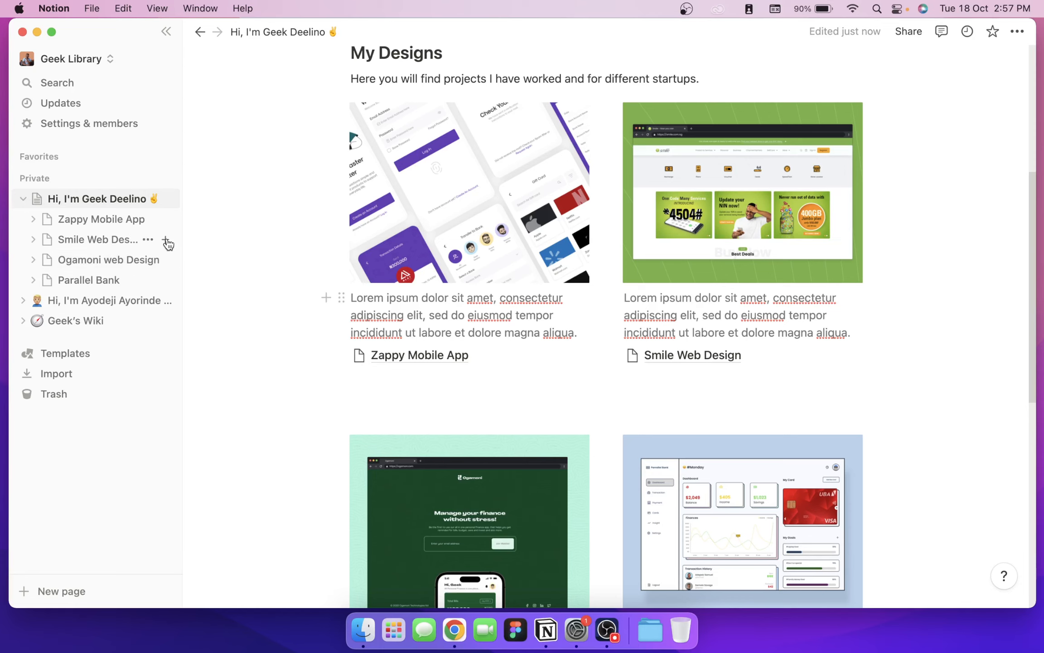
Step: Start the Zappy Mobile App subpage empty, remove its moon icon, and add a blank line under the title
left_click(426, 355)
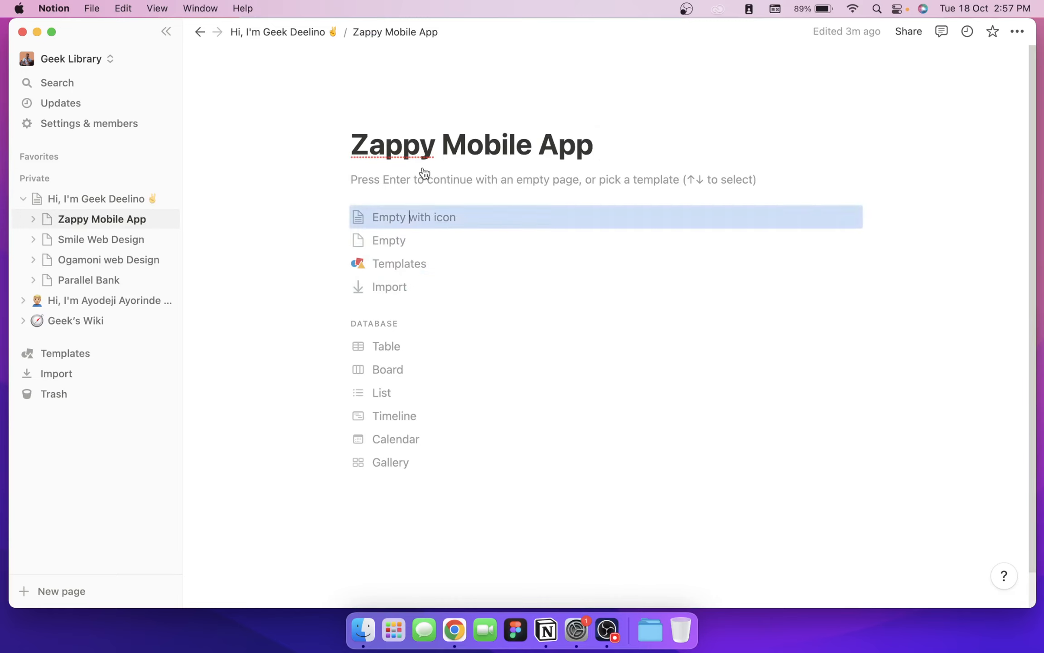
key("Return")
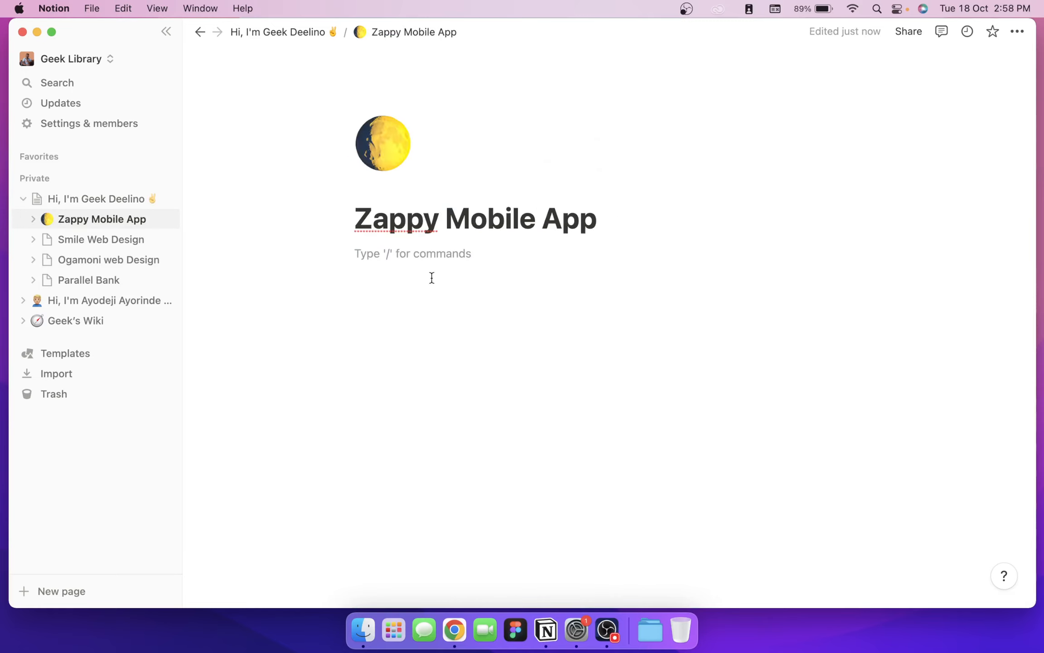
left_click(397, 147)
left_click(500, 189)
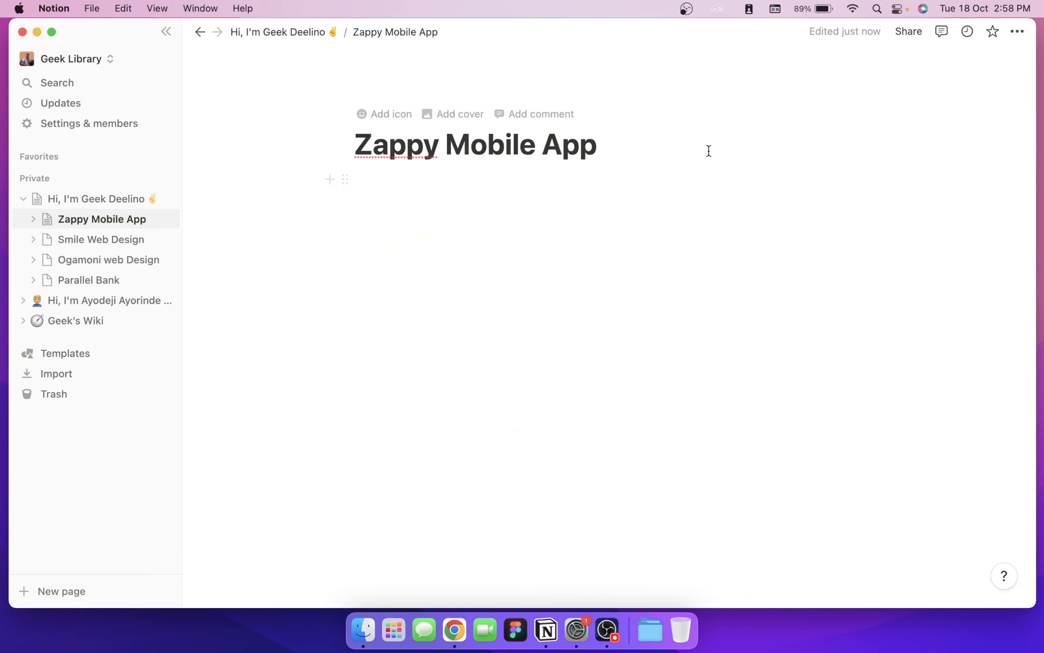
left_click(122, 198)
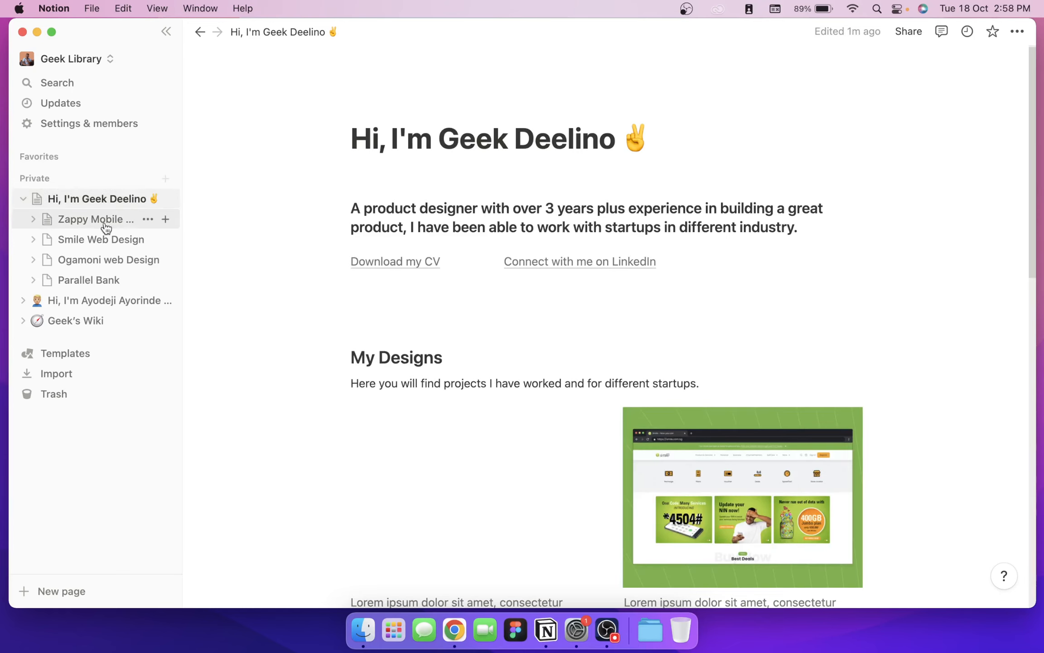
left_click(105, 220)
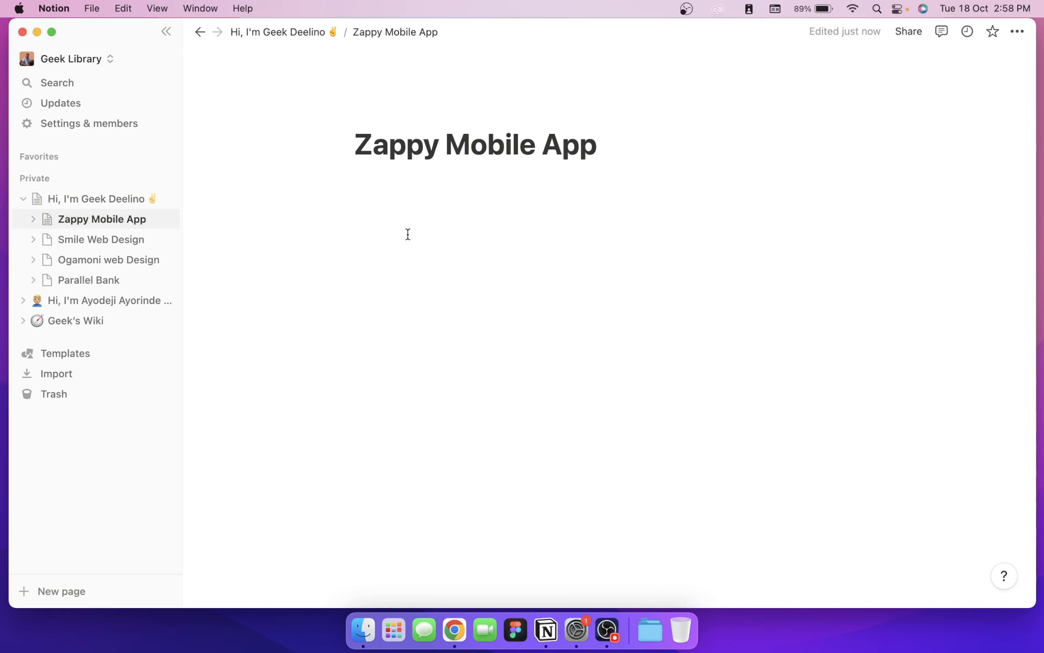
key("Return")
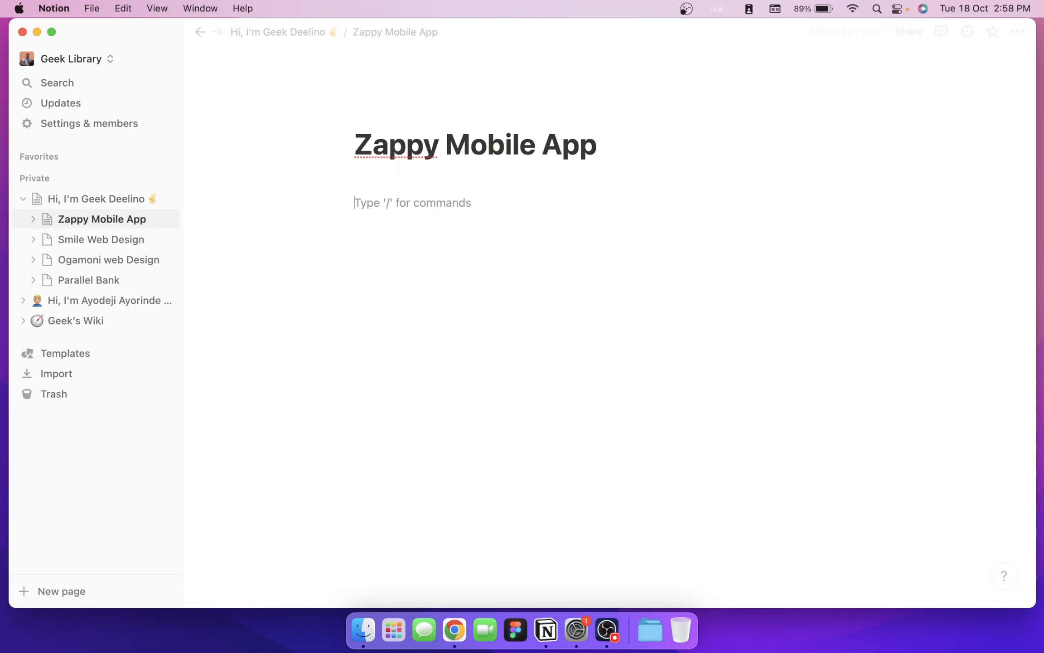
left_click(331, 202)
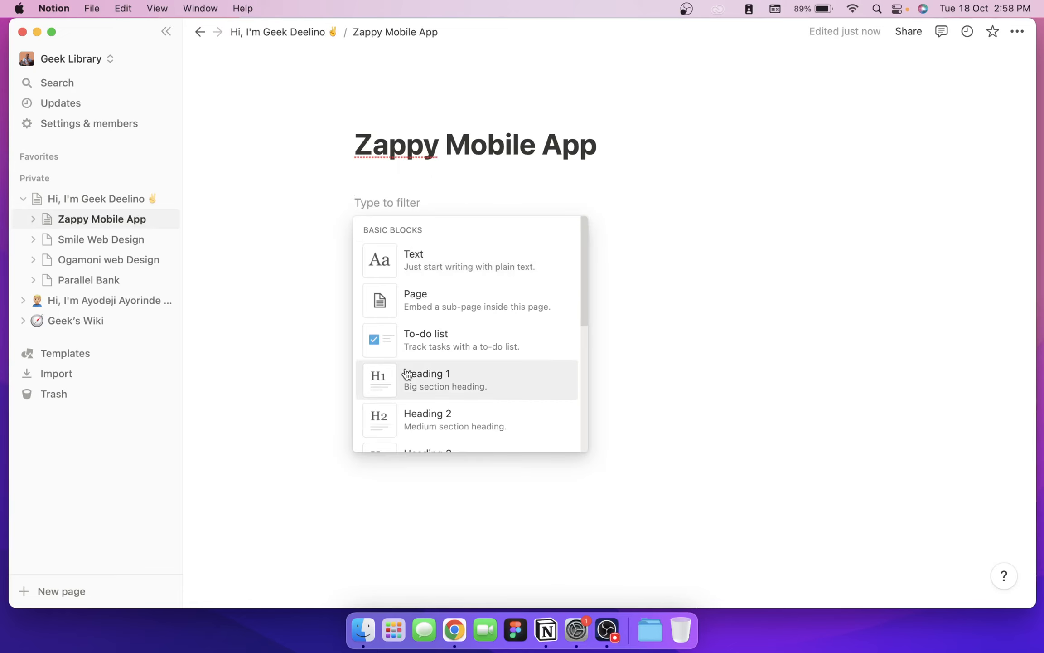
scroll(457, 305, "down", 2)
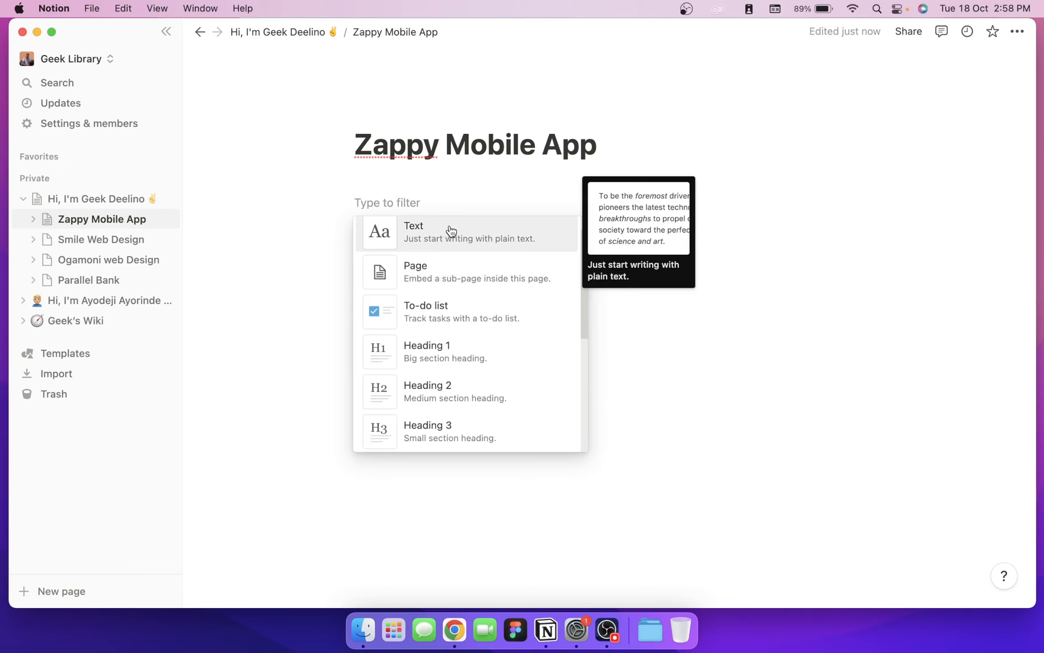
scroll(445, 243, "up", 2)
left_click(434, 258)
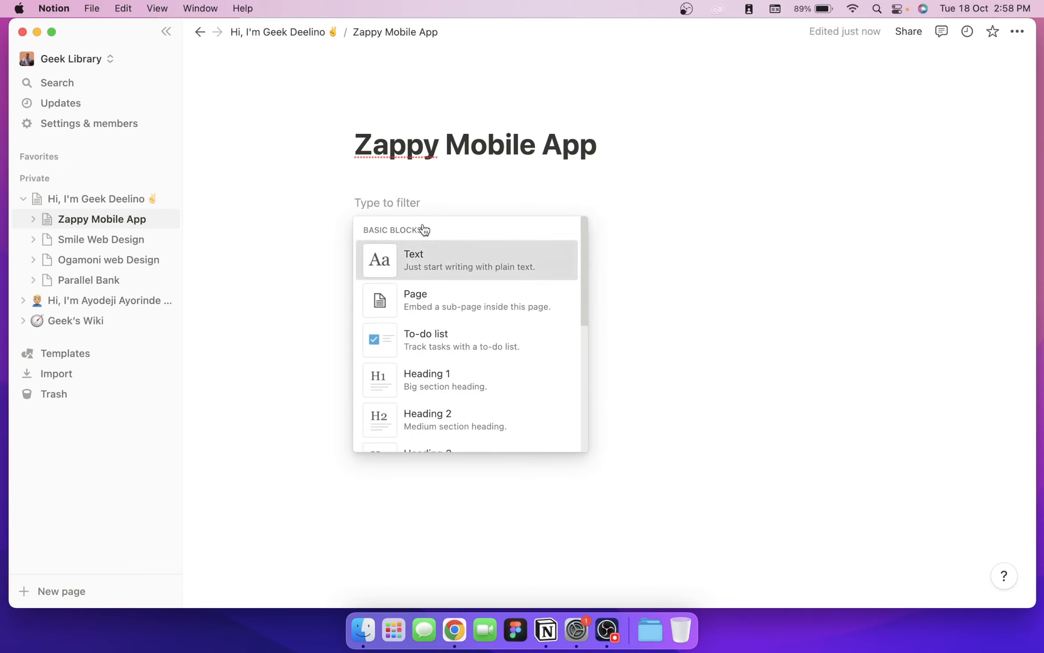
type("Design ")
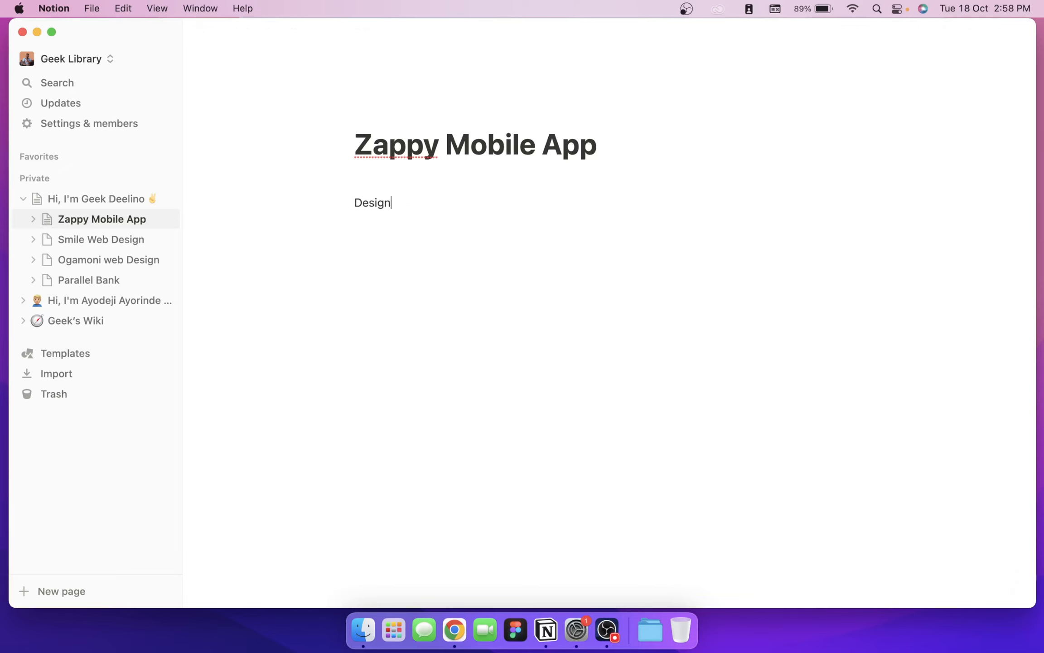
type("Process")
left_click(353, 202)
key("Return")
key("Up")
type("Abou t")
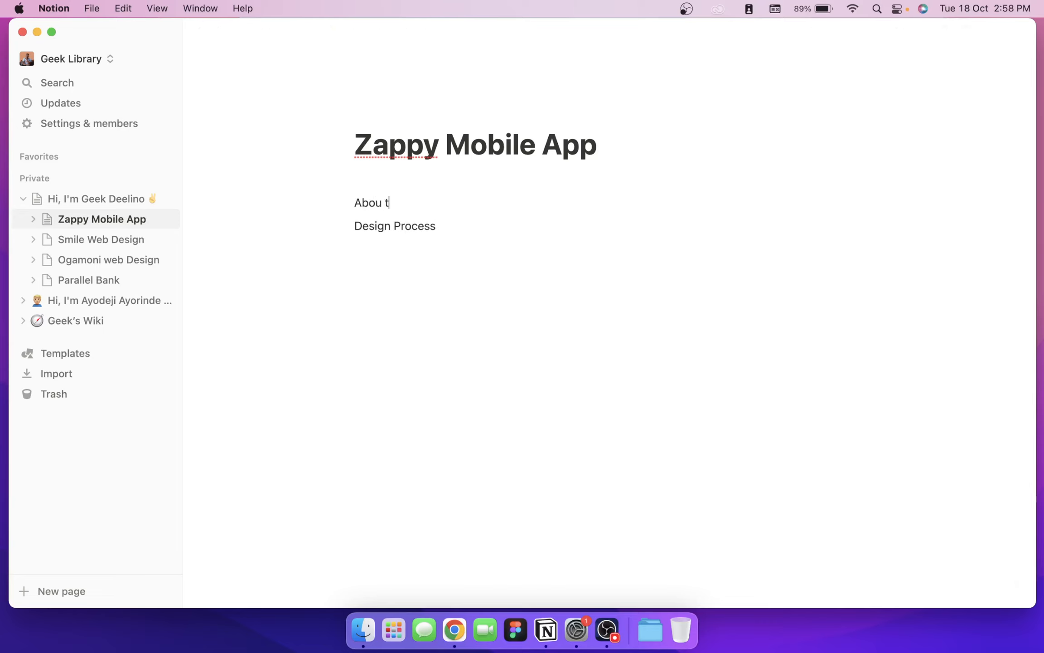
key("BackSpace")
key("BackSpace")
type("t the Project")
key("Return")
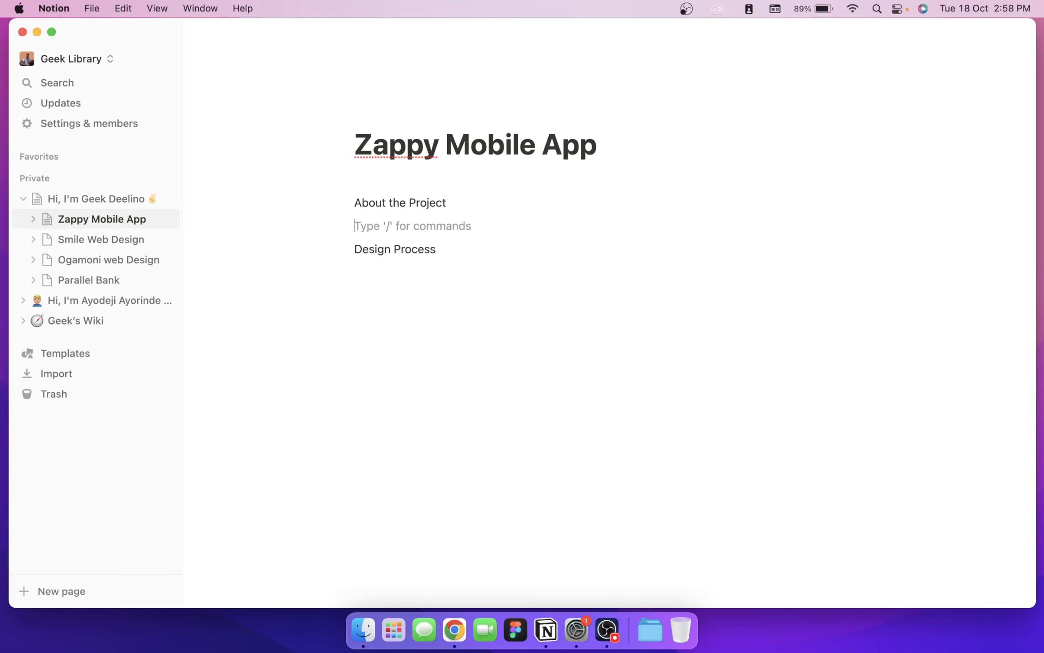
type("UX PRoce")
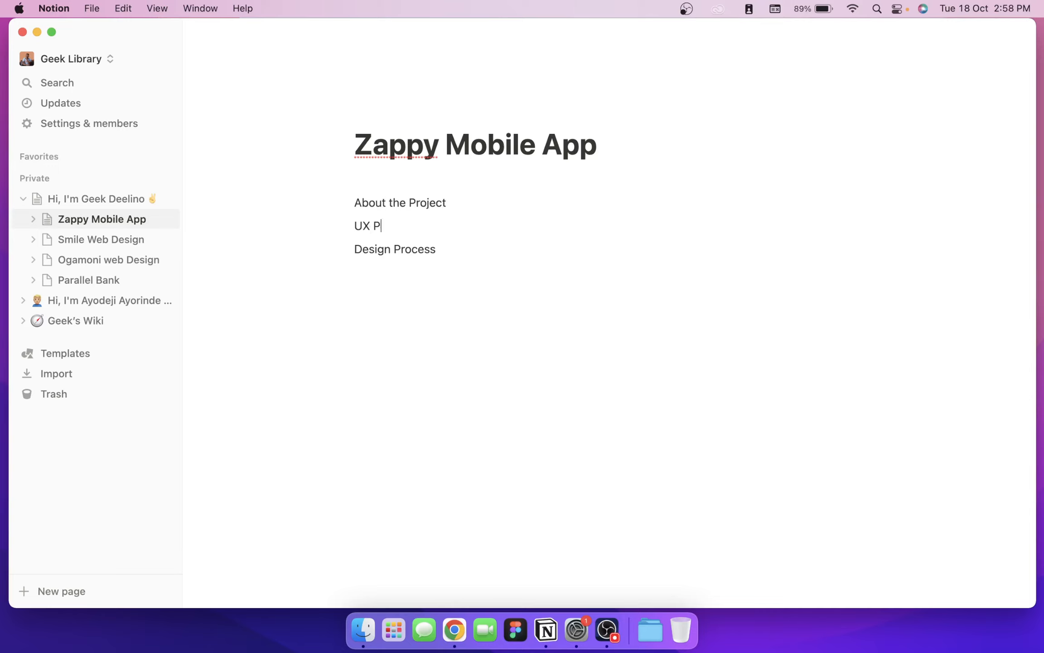
key("BackSpace")
key("BackSpace")
key("BackSpace")
key("BackSpace")
type("rocess")
key("Return")
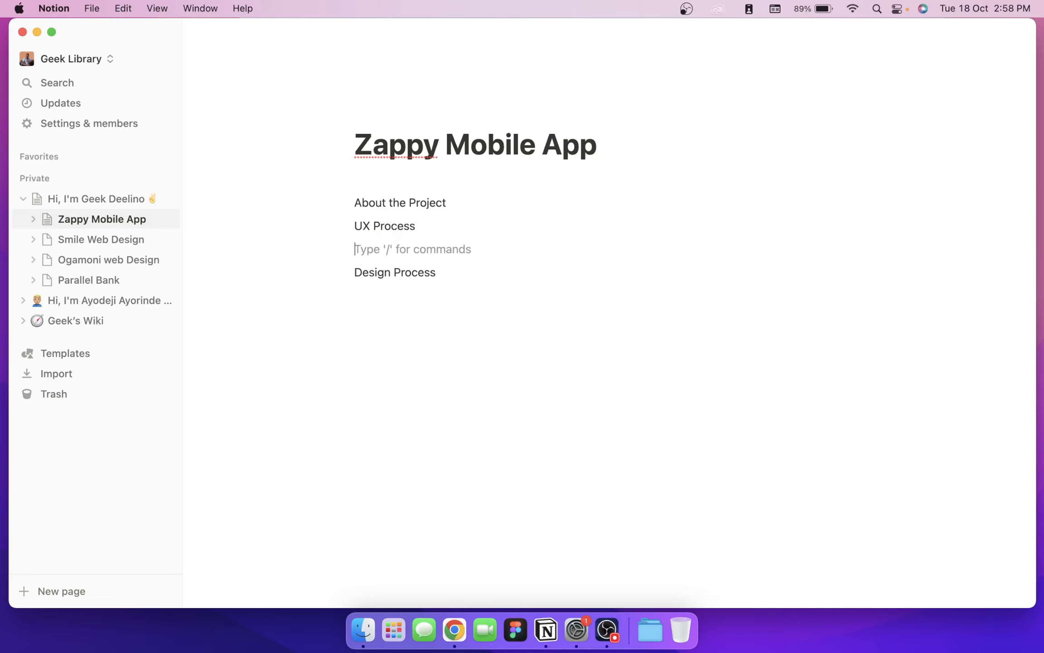
type("IA")
key("Return")
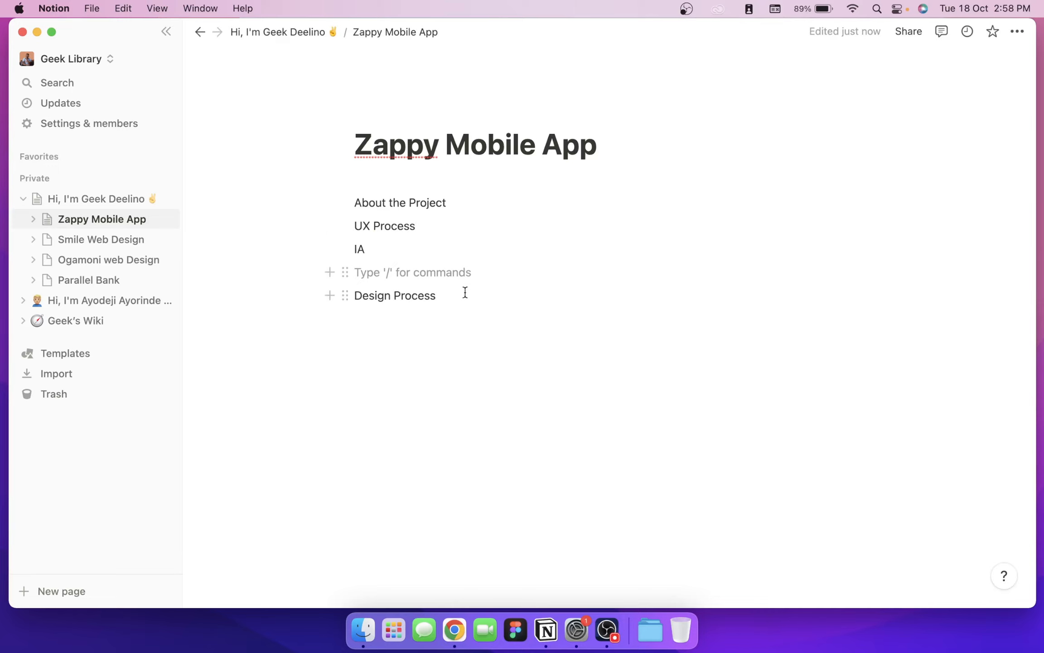
left_click_drag(463, 295, 353, 273)
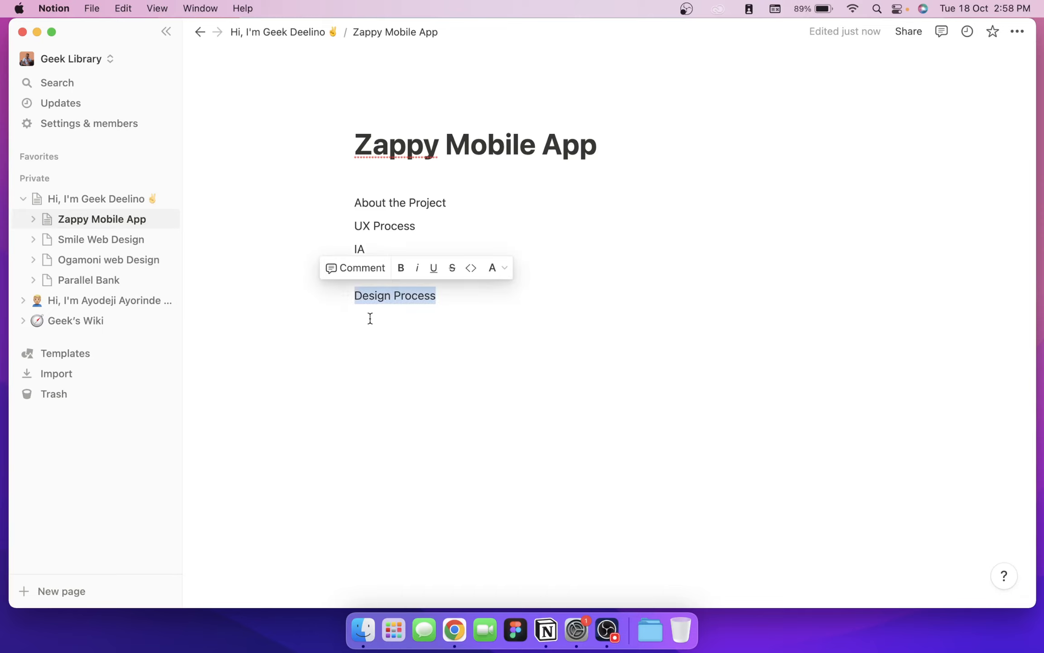
type("Image")
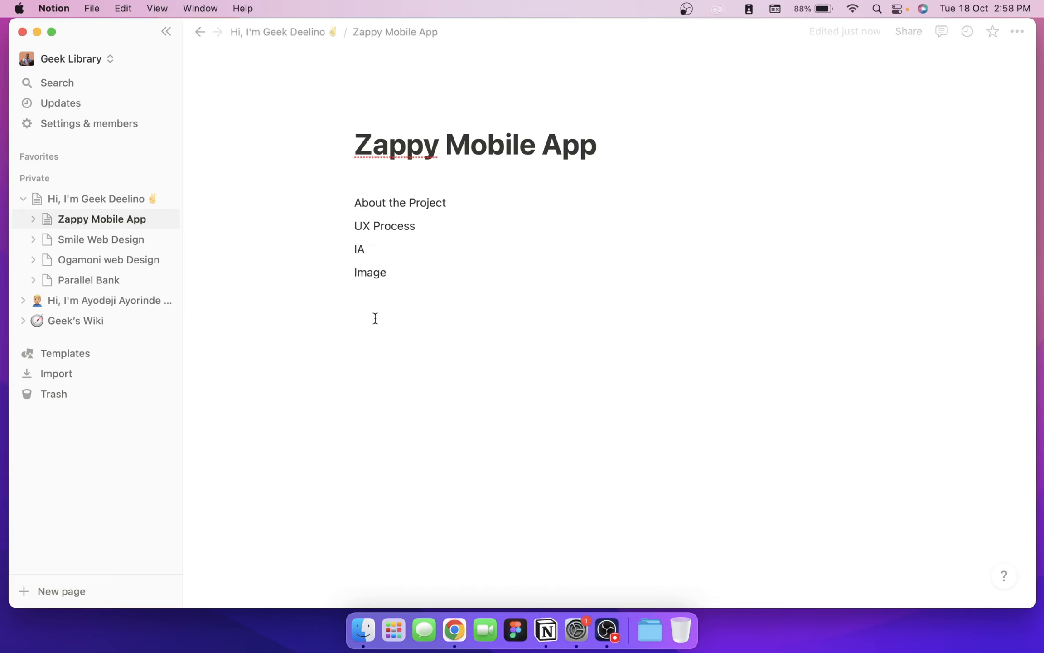
left_click_drag(406, 270, 408, 188)
key("BackSpace")
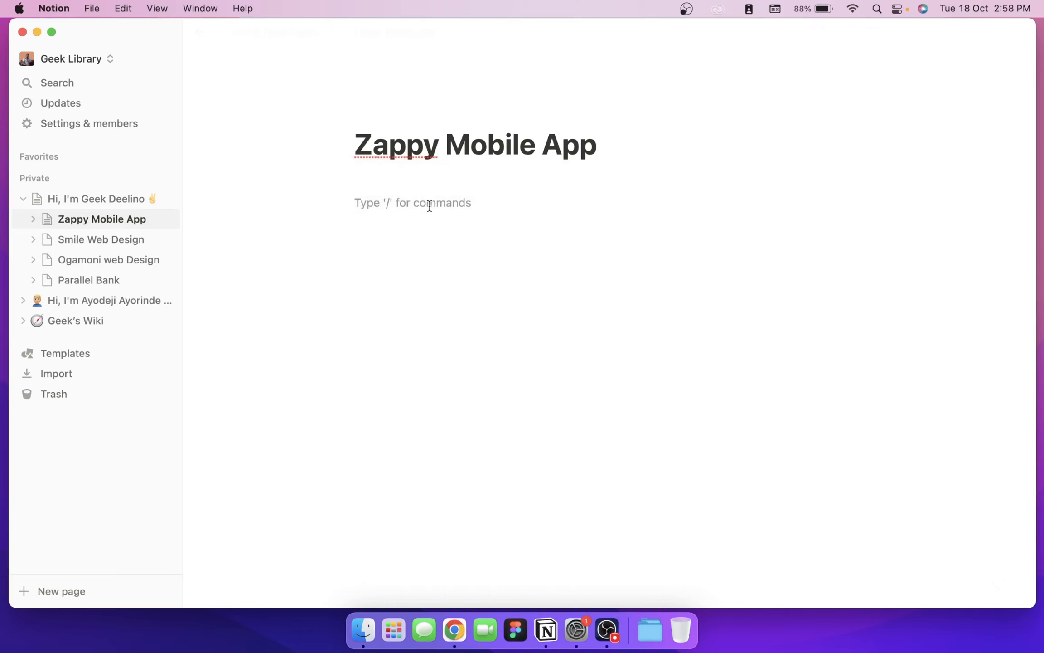
Step: From the Hi, I'm Geek Deelino page, turn on Share to web and copy its web link
left_click(77, 200)
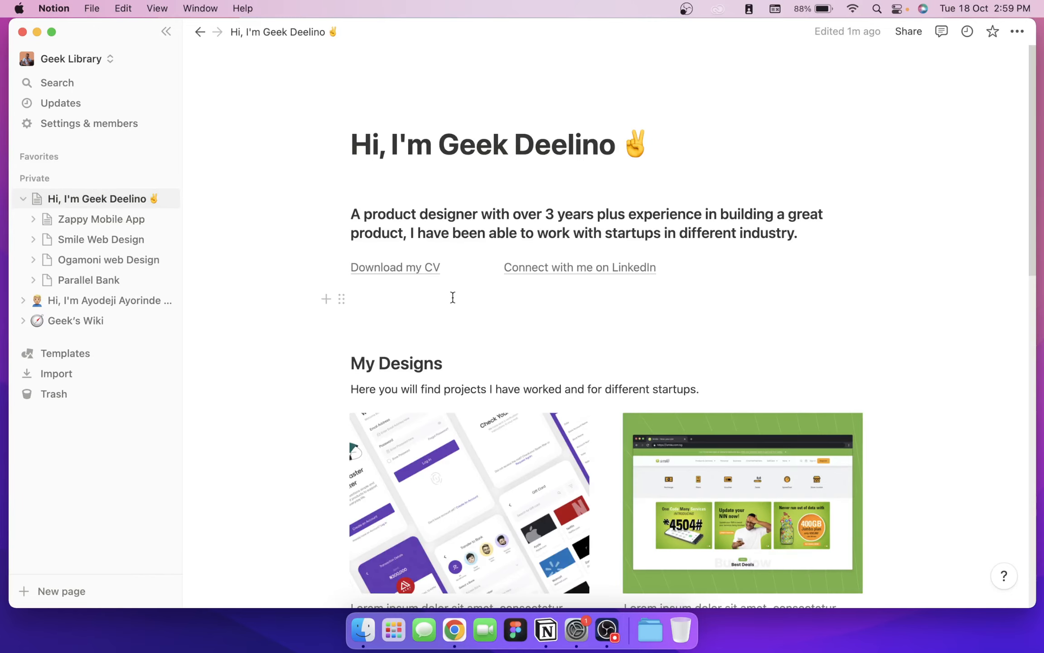
scroll(452, 298, "down", 3)
scroll(356, 324, "down", 10)
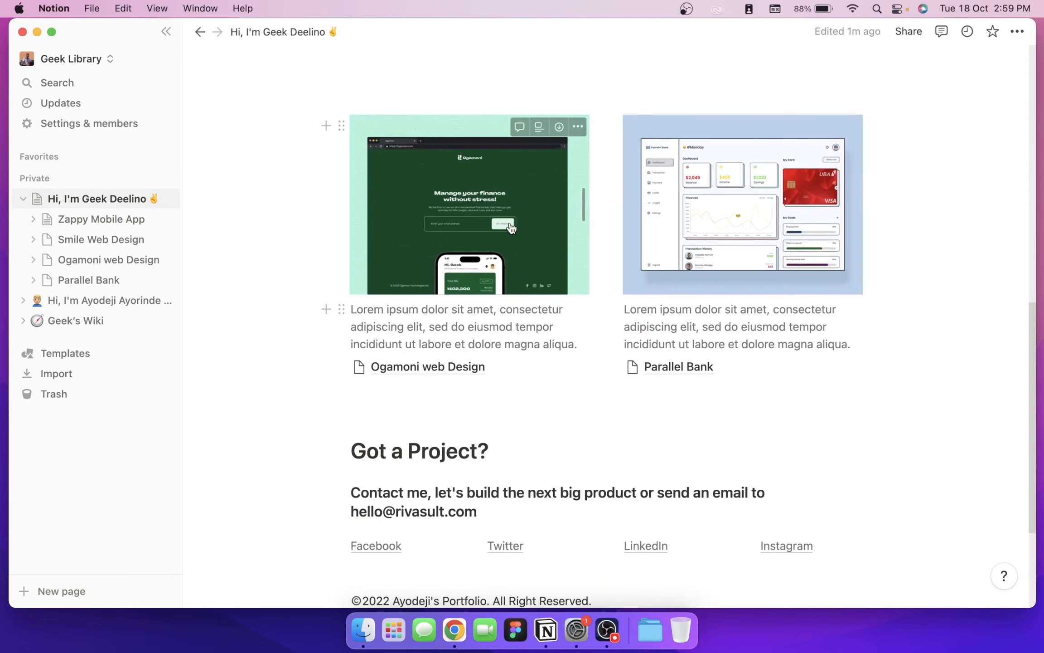
scroll(635, 241, "up", 15)
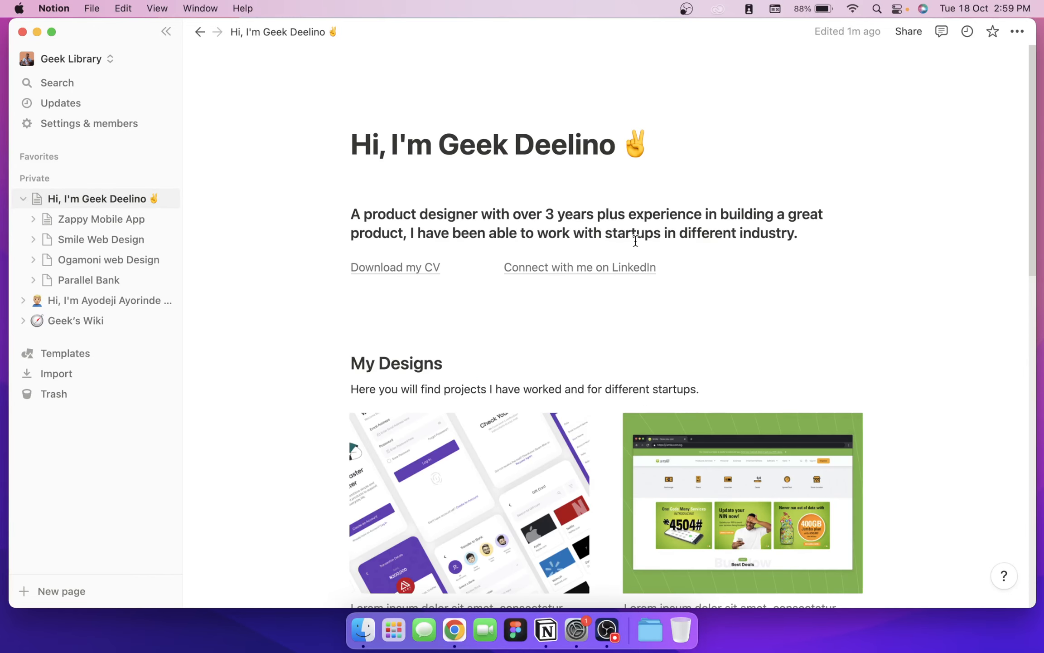
left_click(908, 32)
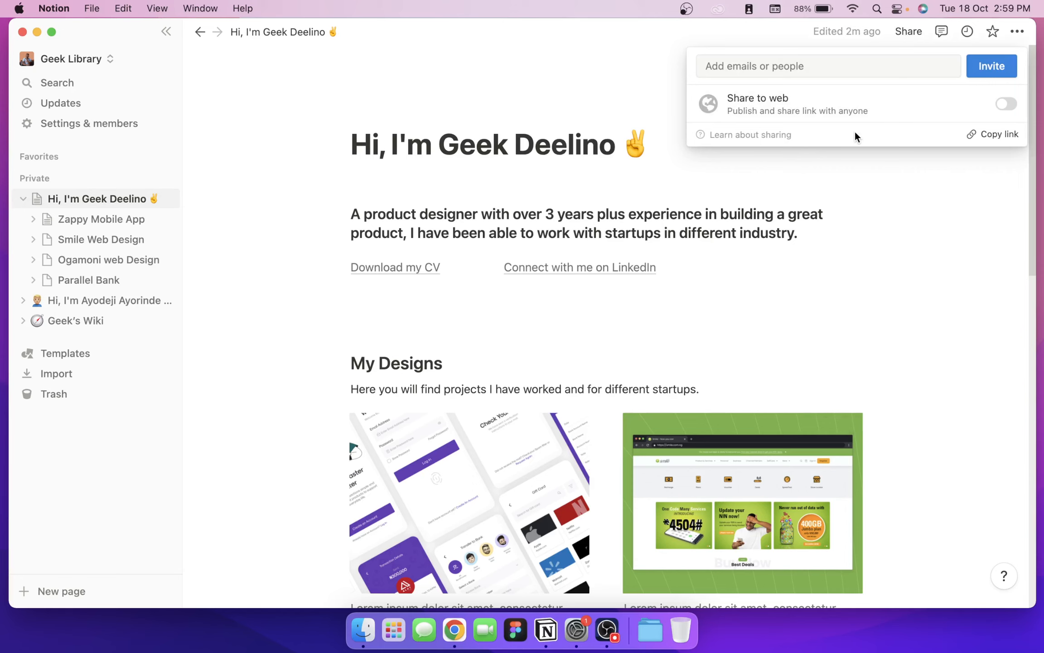
left_click(1008, 104)
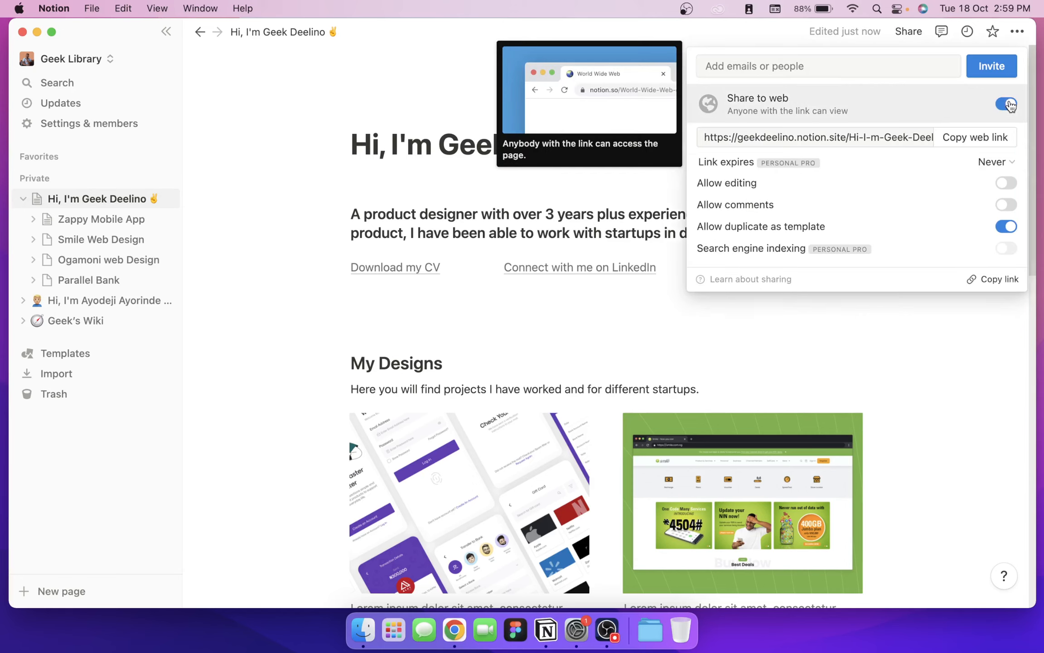
left_click(968, 137)
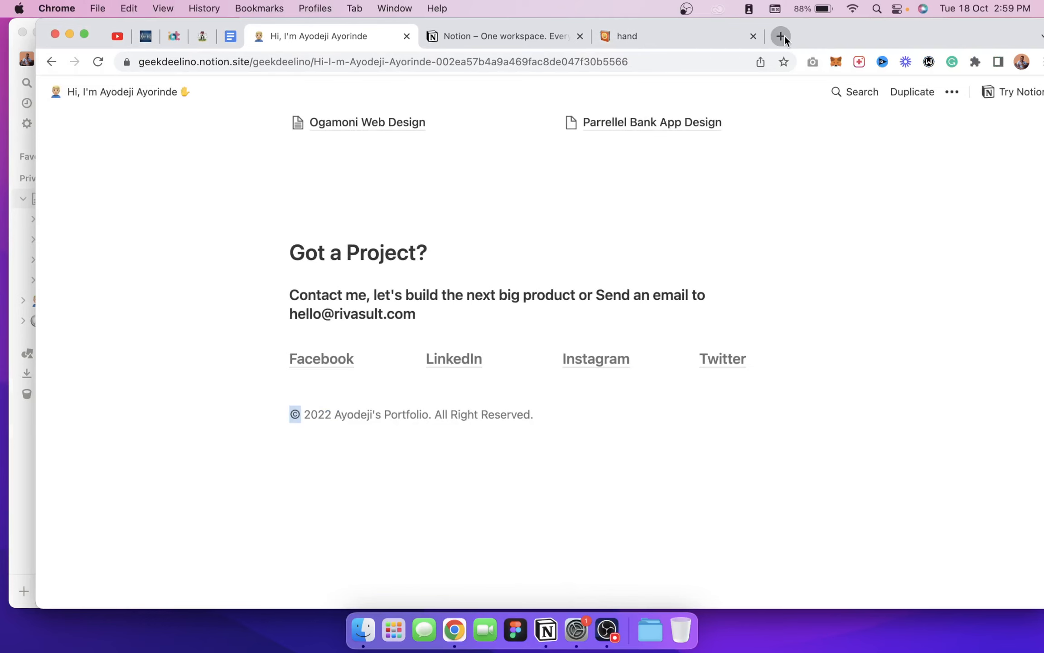
Step: Load the copied portfolio link in a new Chrome tab
left_click(785, 37)
key("super+v")
key("Return")
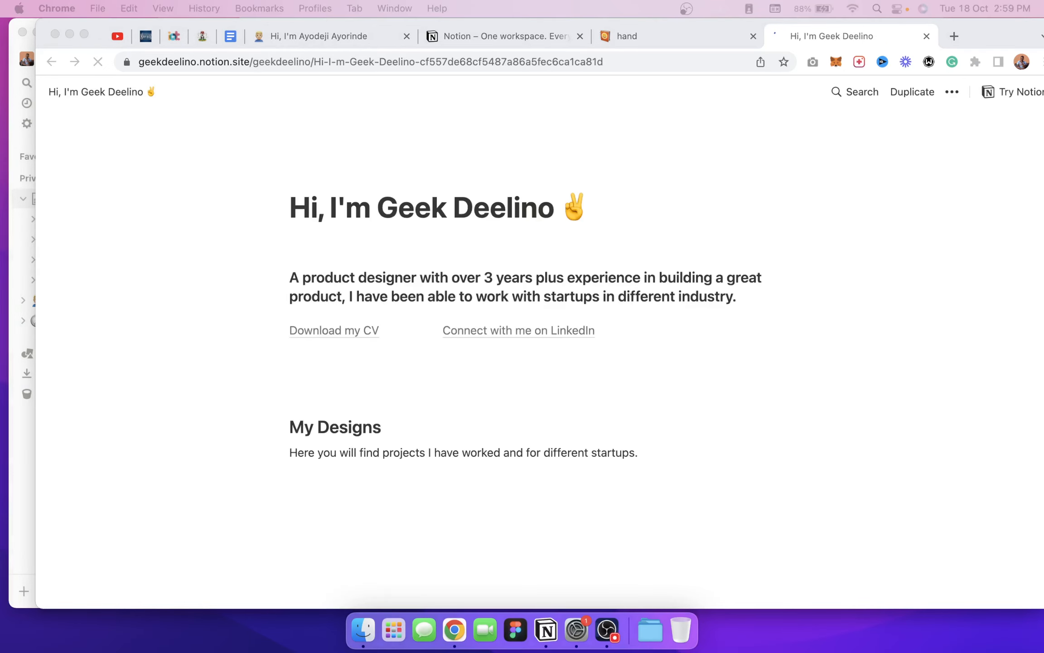
Step: Scroll through the published portfolio, compare it with the other portfolio, then return to Notion
left_click(833, 377)
scroll(801, 281, "down", 1)
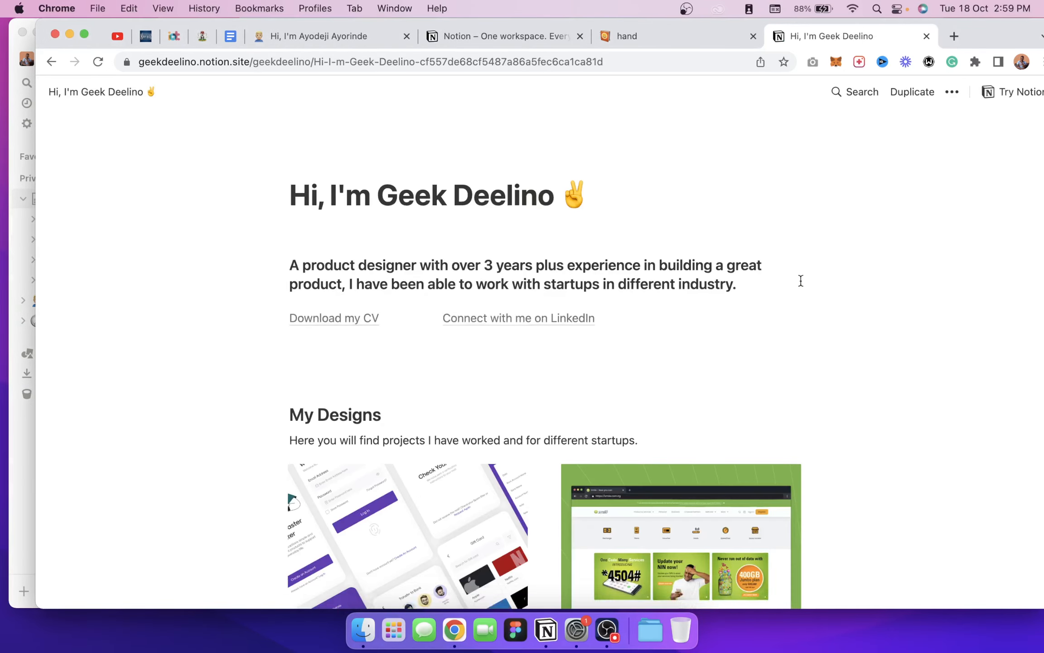
scroll(800, 280, "down", 8)
scroll(493, 385, "down", 6)
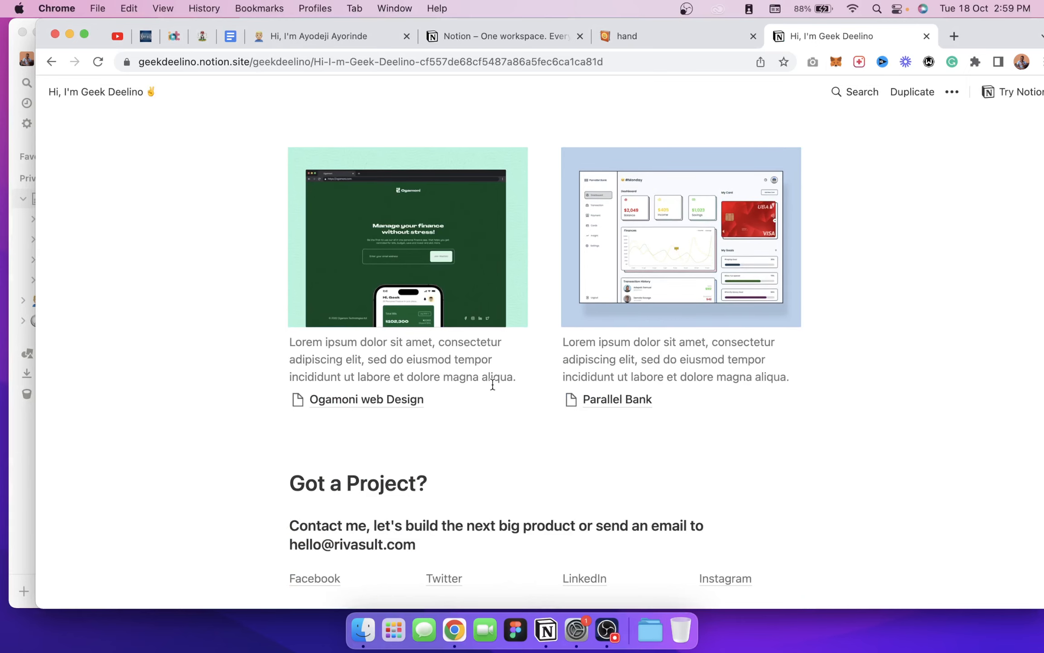
scroll(505, 415, "up", 15)
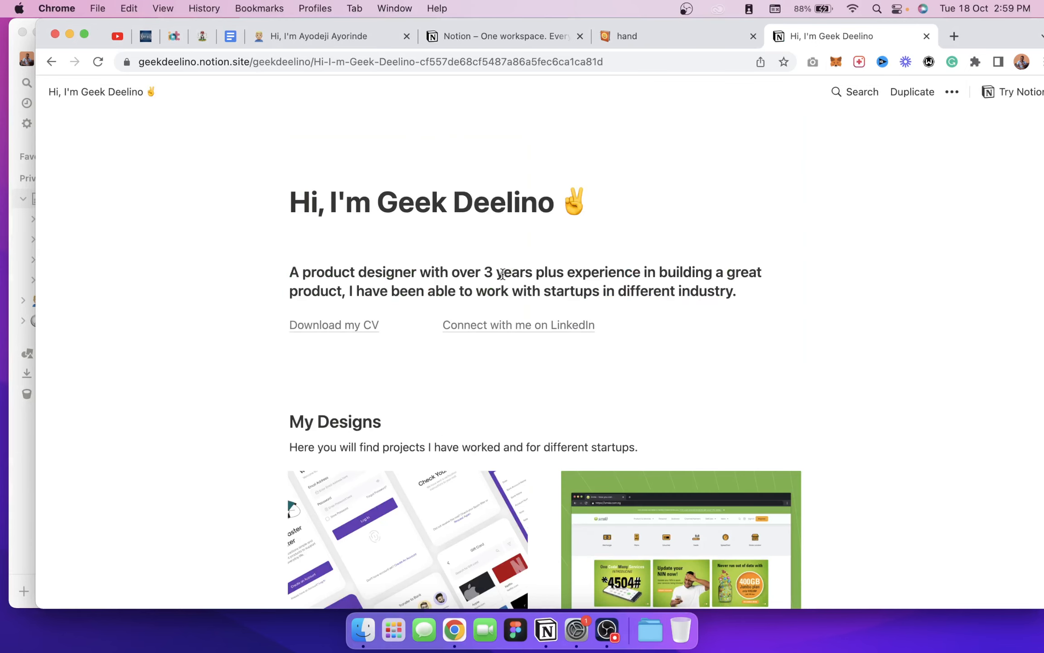
scroll(502, 274, "down", 10)
scroll(502, 274, "up", 8)
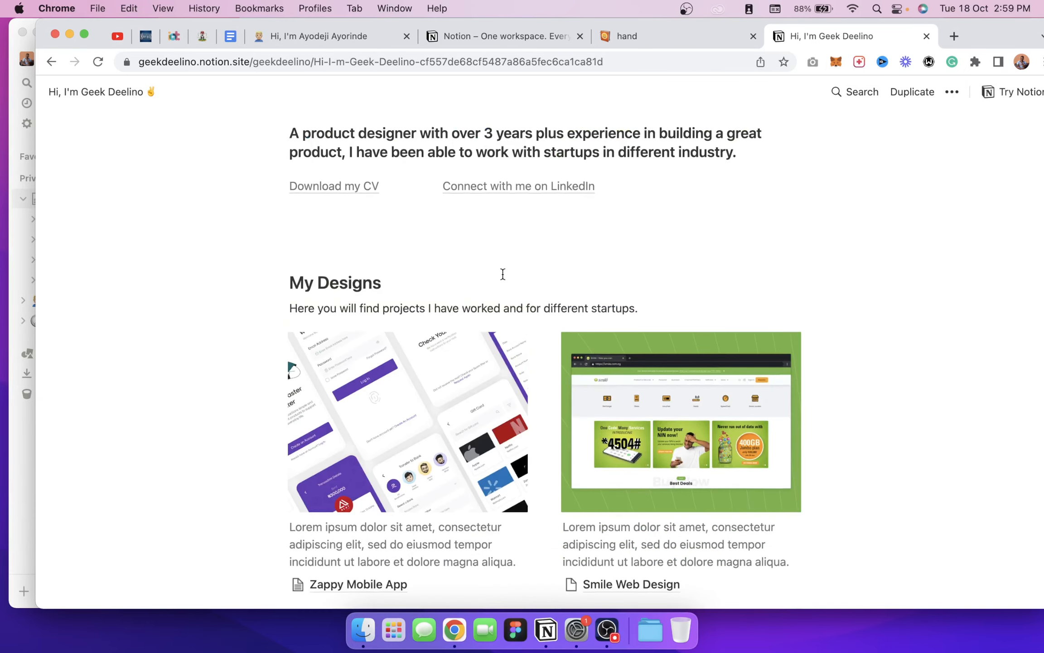
scroll(503, 274, "down", 10)
scroll(501, 275, "up", 10)
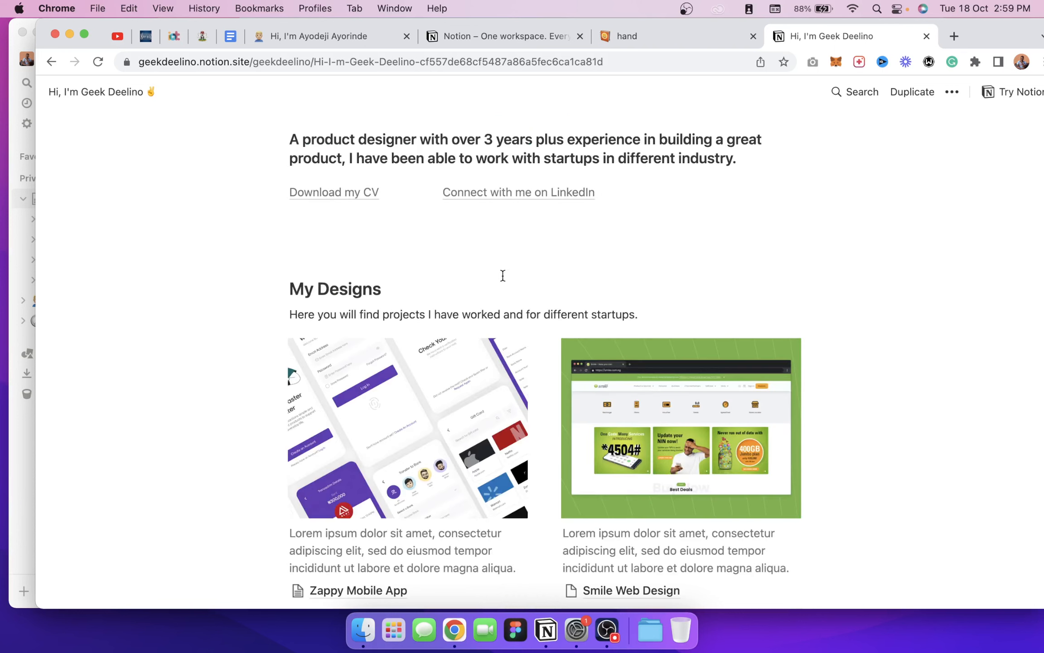
scroll(502, 275, "up", 4)
scroll(506, 275, "down", 10)
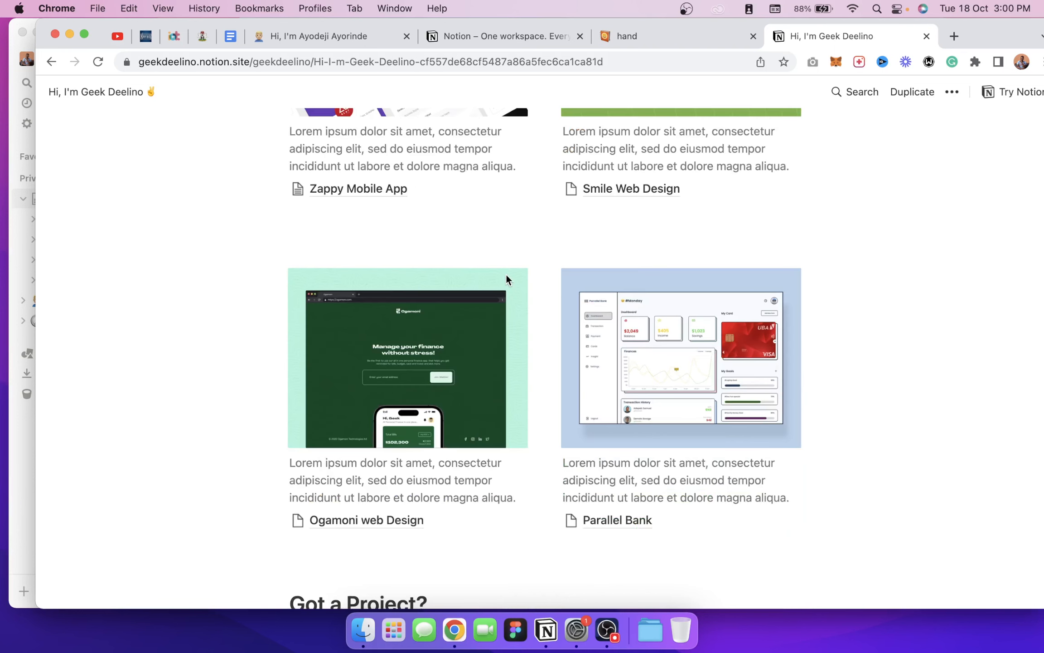
scroll(507, 278, "up", 10)
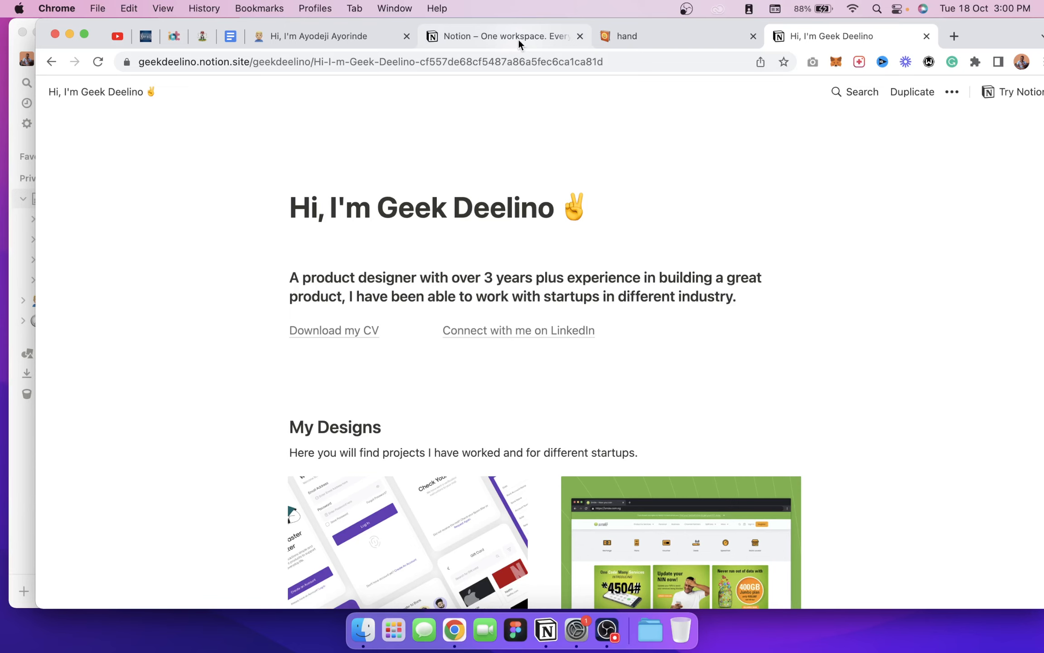
left_click(361, 38)
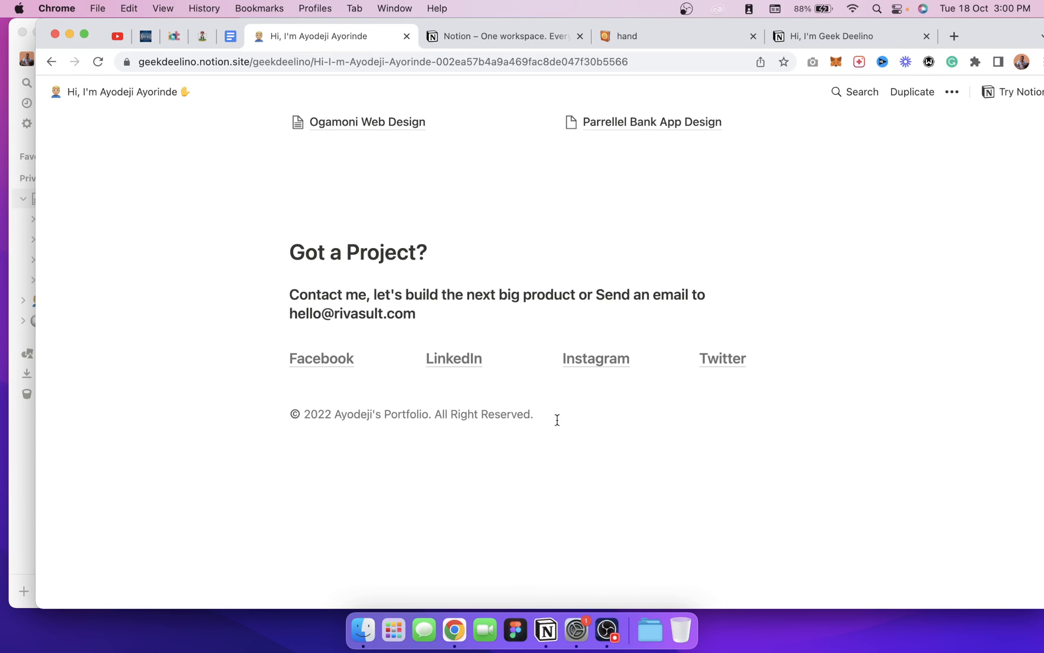
key("super+Tab")
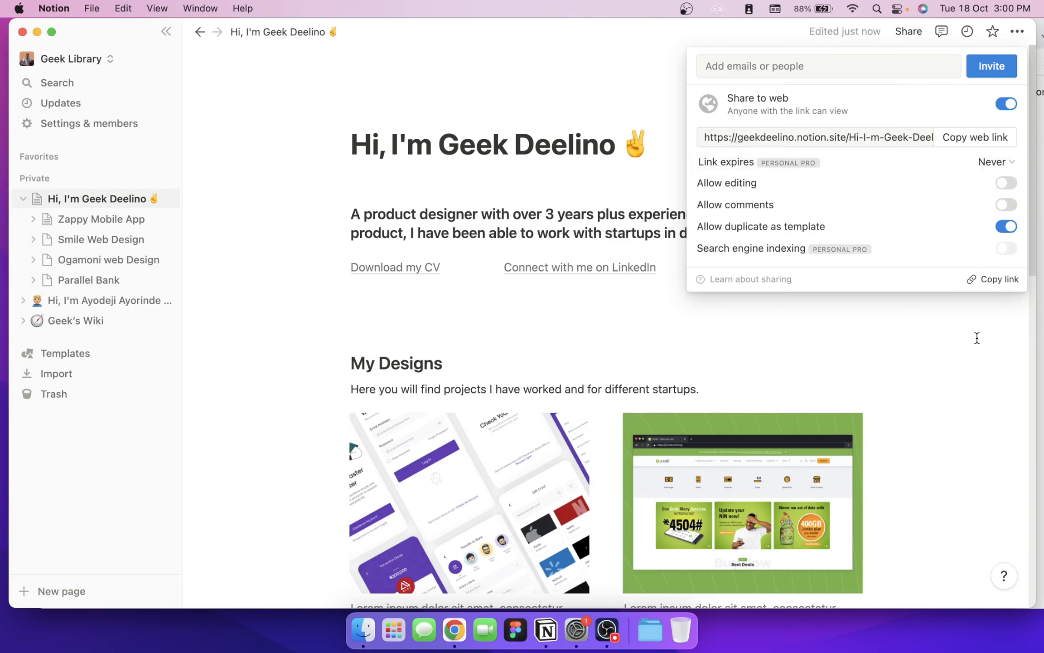
Step: Close the sharing settings and insert a gallery database below the design cards
left_click(977, 338)
scroll(881, 349, "down", 10)
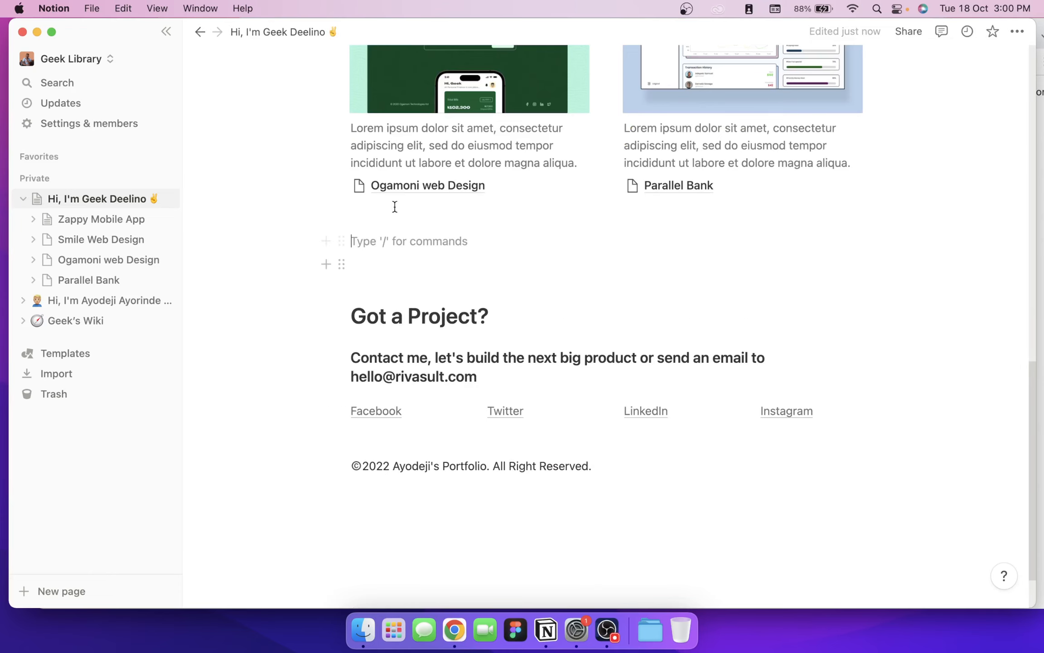
left_click(323, 242)
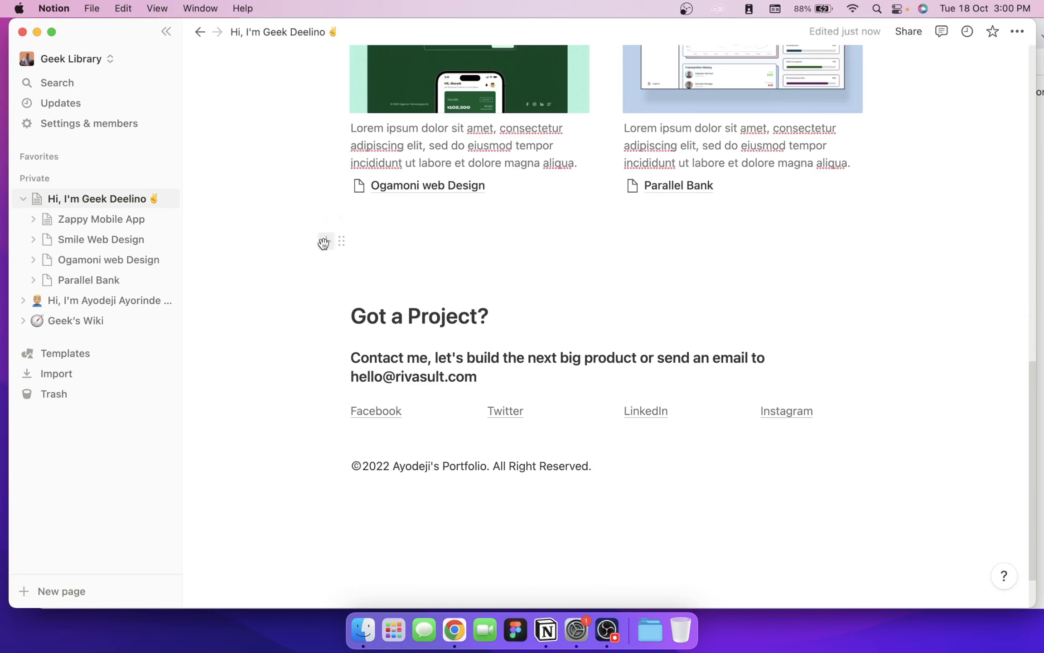
left_click(324, 243)
scroll(448, 362, "down", 3)
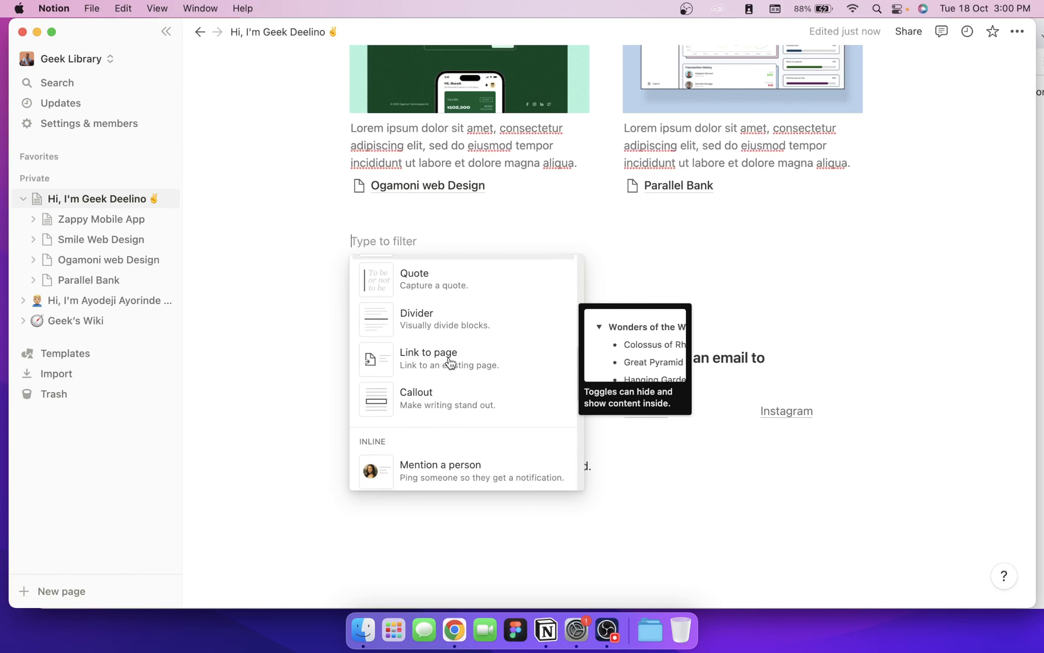
scroll(447, 390, "down", 10)
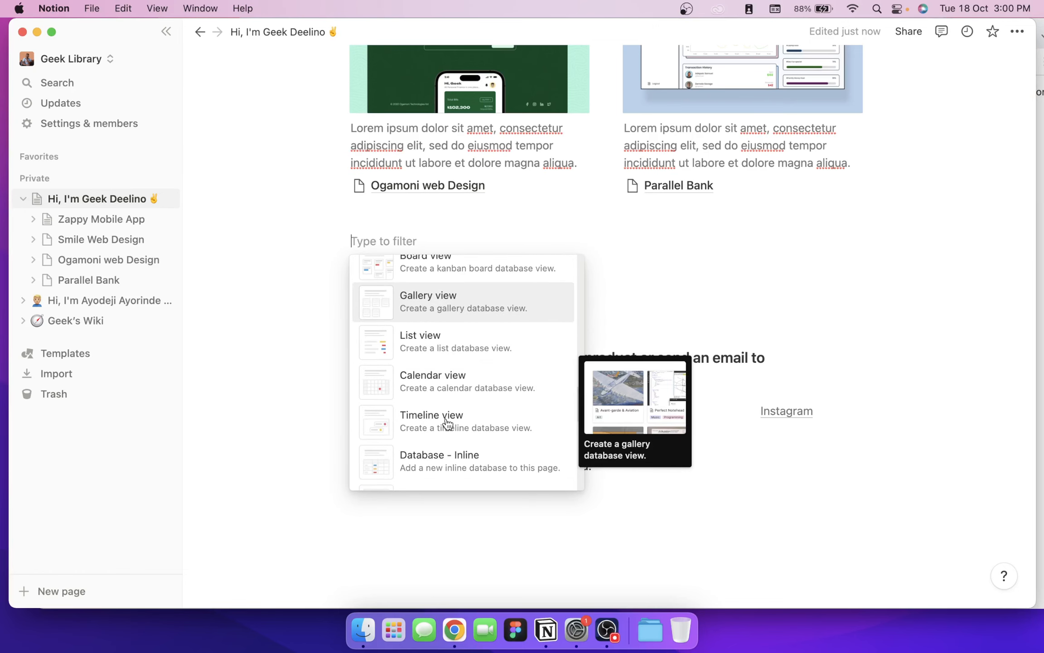
left_click(459, 313)
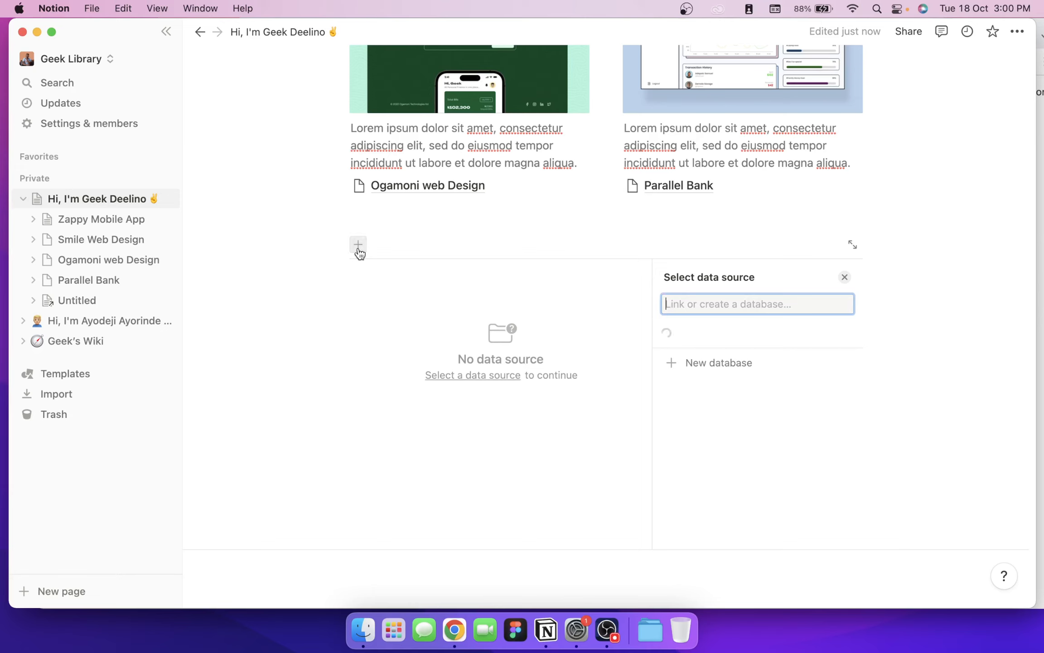
Step: Create a new database named Zappy and retitle it My Designs
type("zappy")
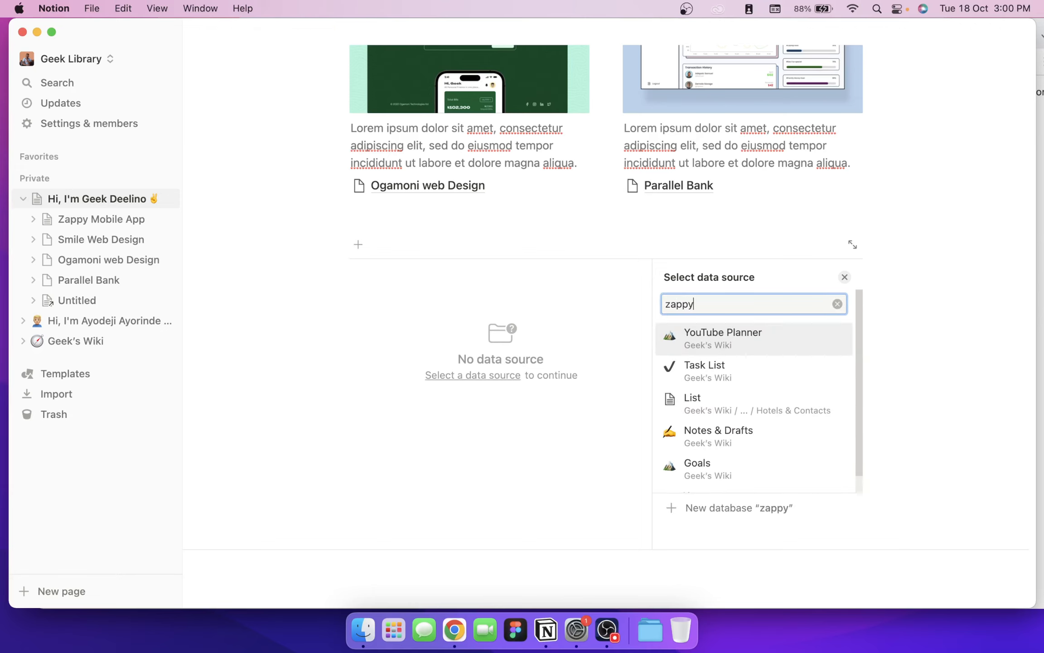
key("BackSpace")
key("BackSpace")
key("BackSpace")
key("BackSpace")
key("BackSpace")
type("Zappy")
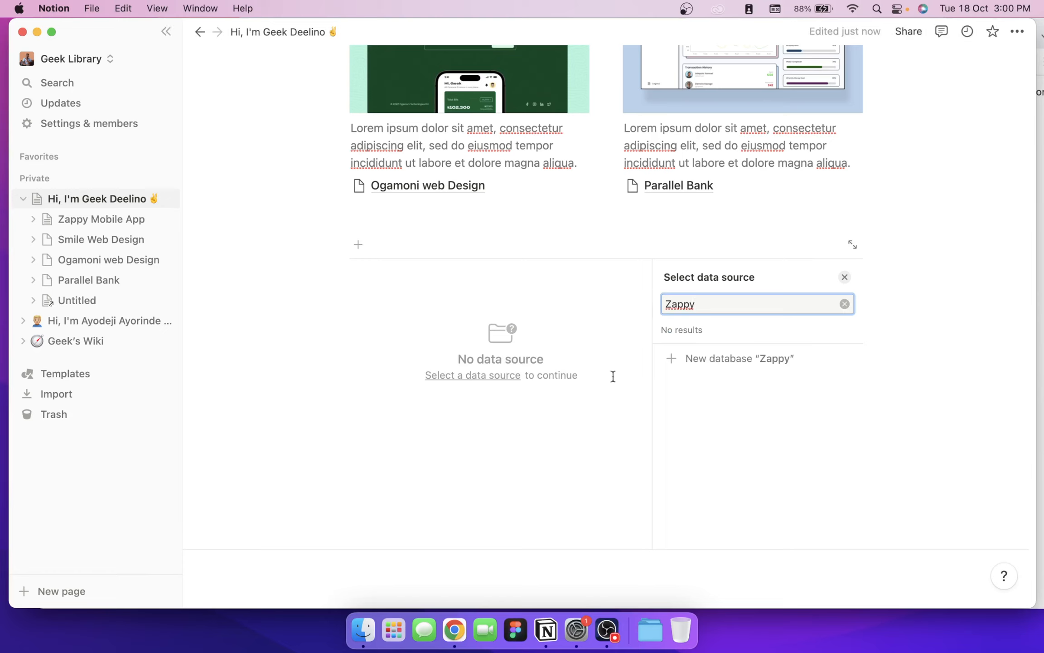
key("Return")
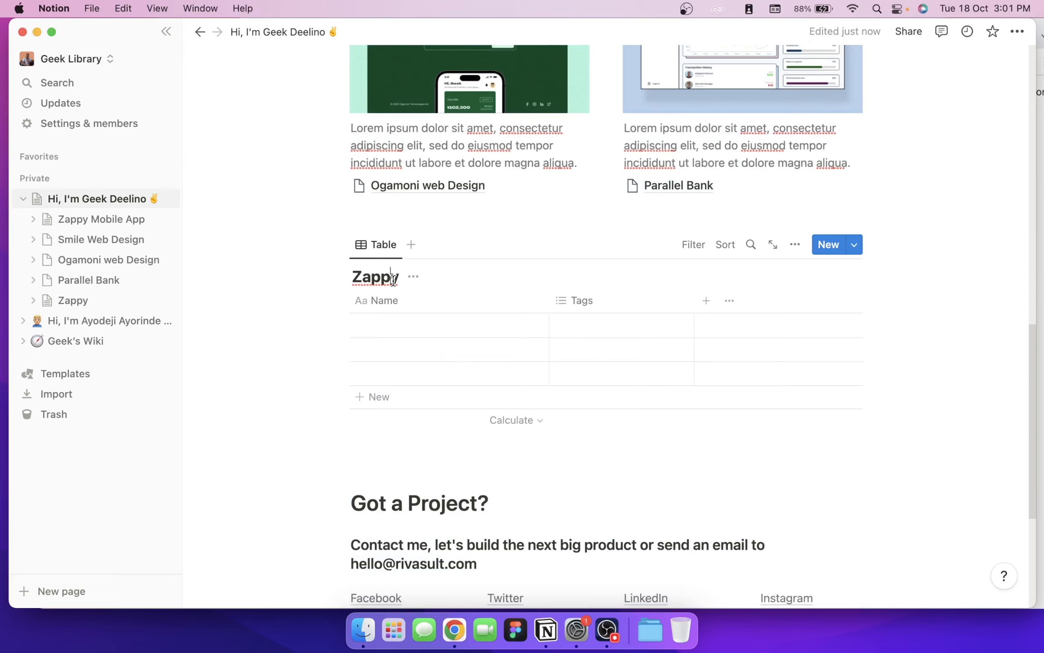
key("super+a")
type("Pr")
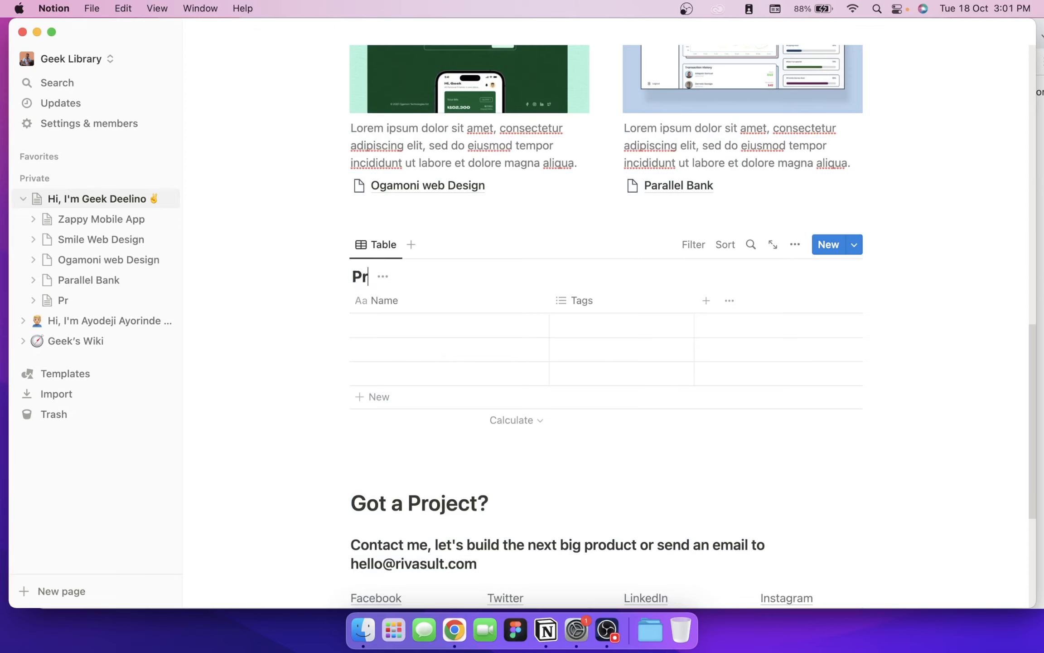
key("BackSpace")
key("BackSpace")
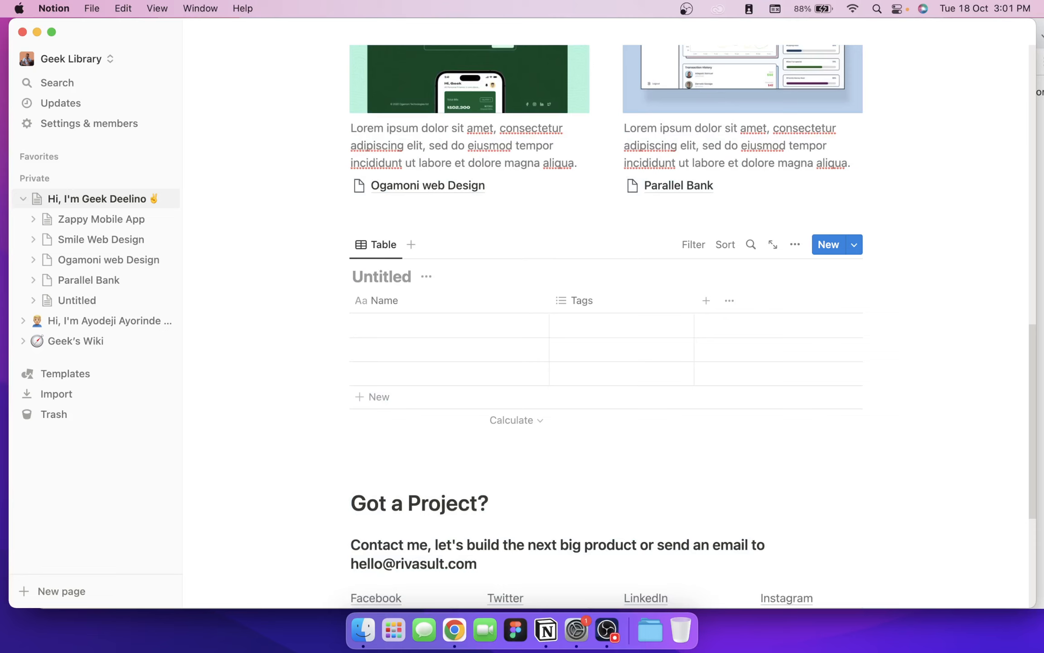
type("My Designs")
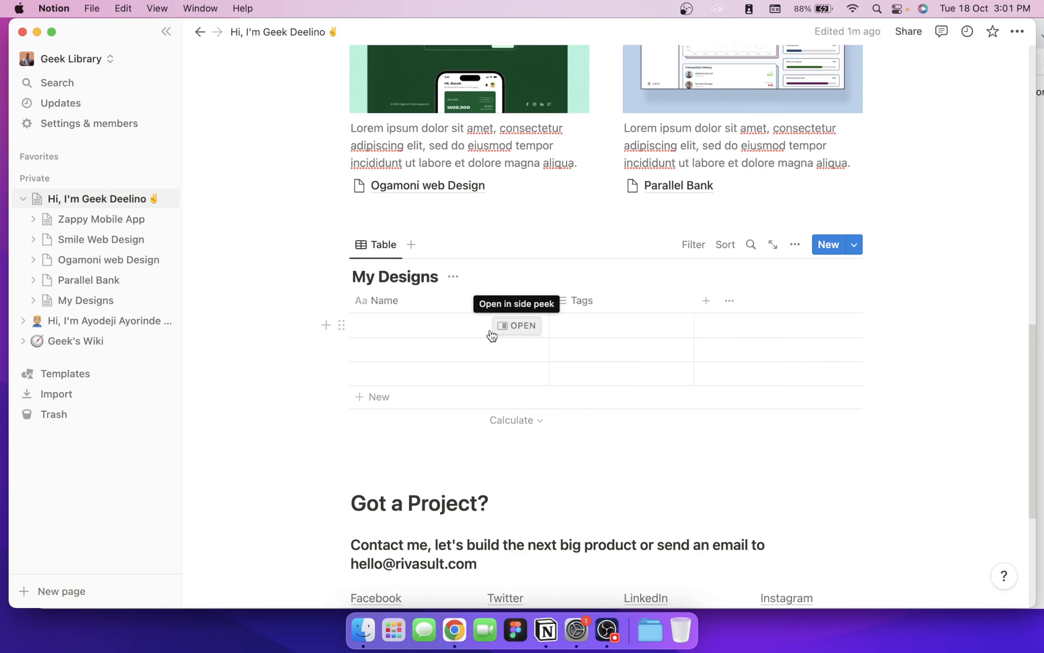
Step: Preview a My Designs row, delete the table view, then switch back to Chrome
left_click(495, 330)
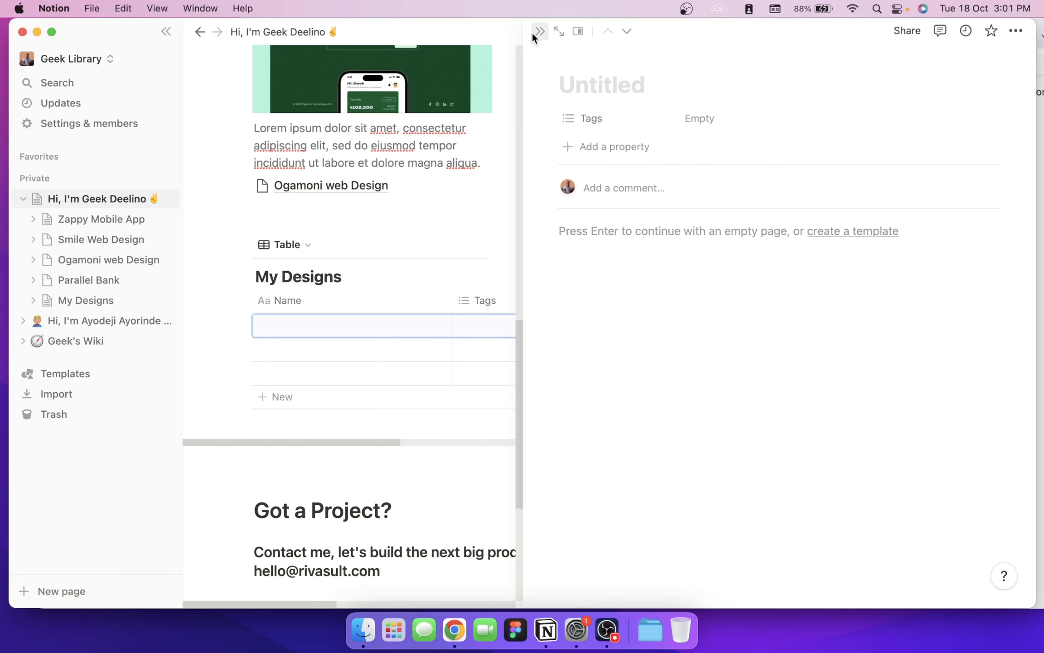
left_click(533, 31)
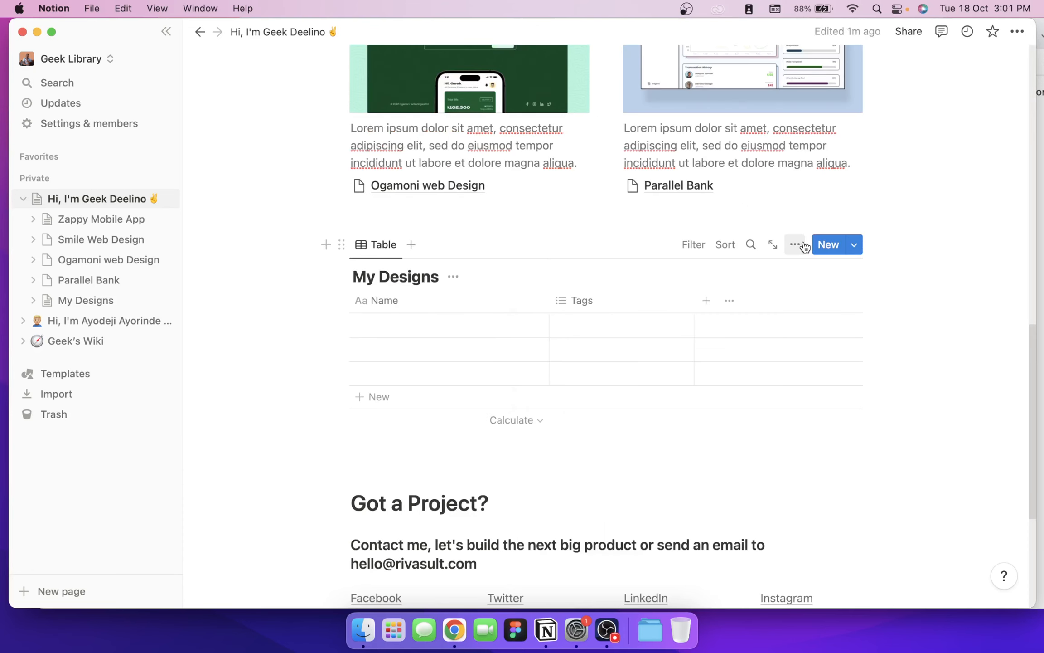
left_click(796, 245)
left_click(720, 539)
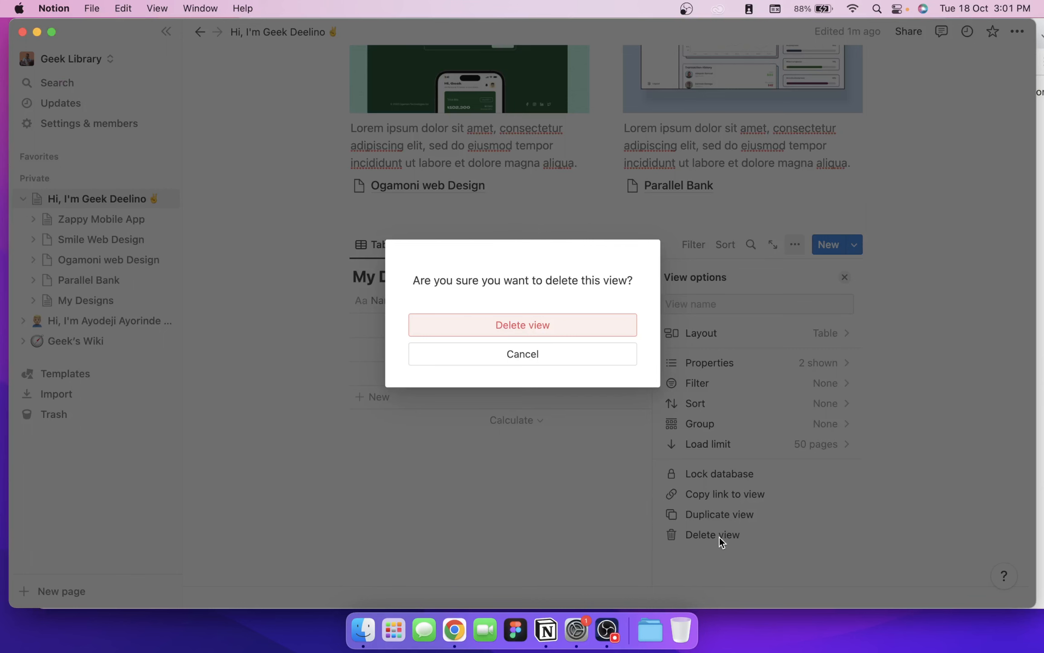
key("Return")
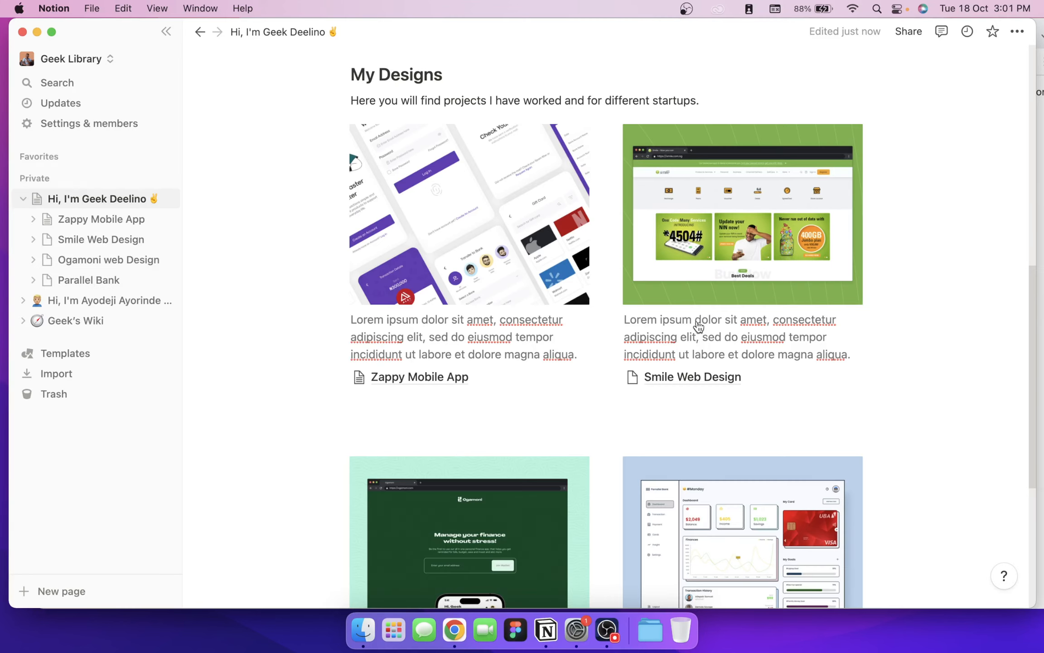
scroll(698, 326, "up", 1)
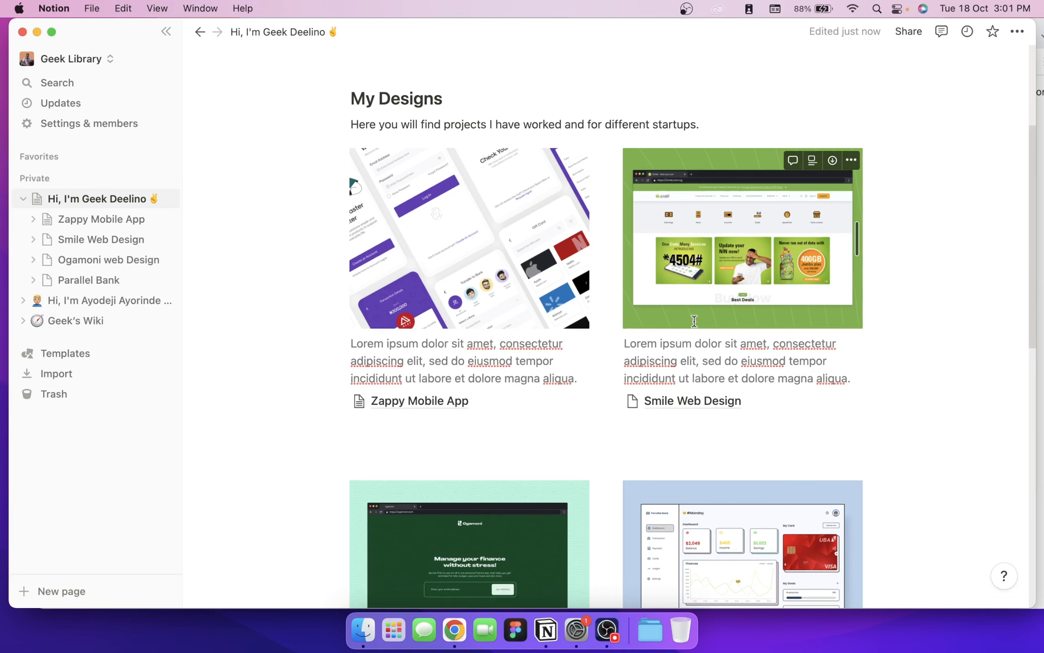
key("super+Tab")
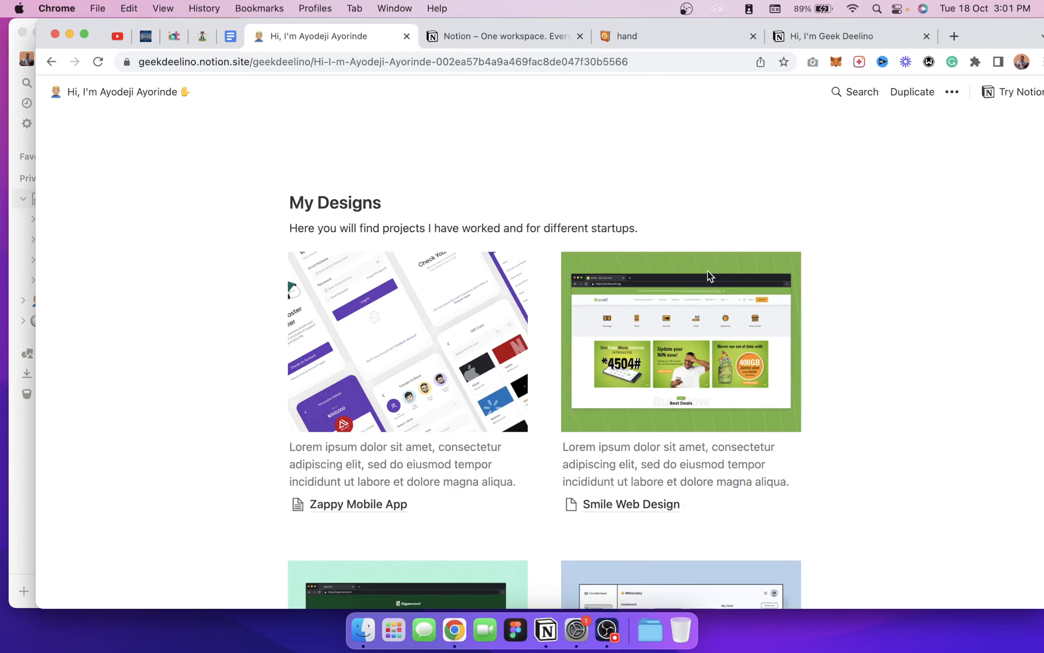
Step: From the Geek Deelino page, enter 'paul' in the address bar to load paultechie.com
scroll(708, 271, "up", 5)
left_click(829, 36)
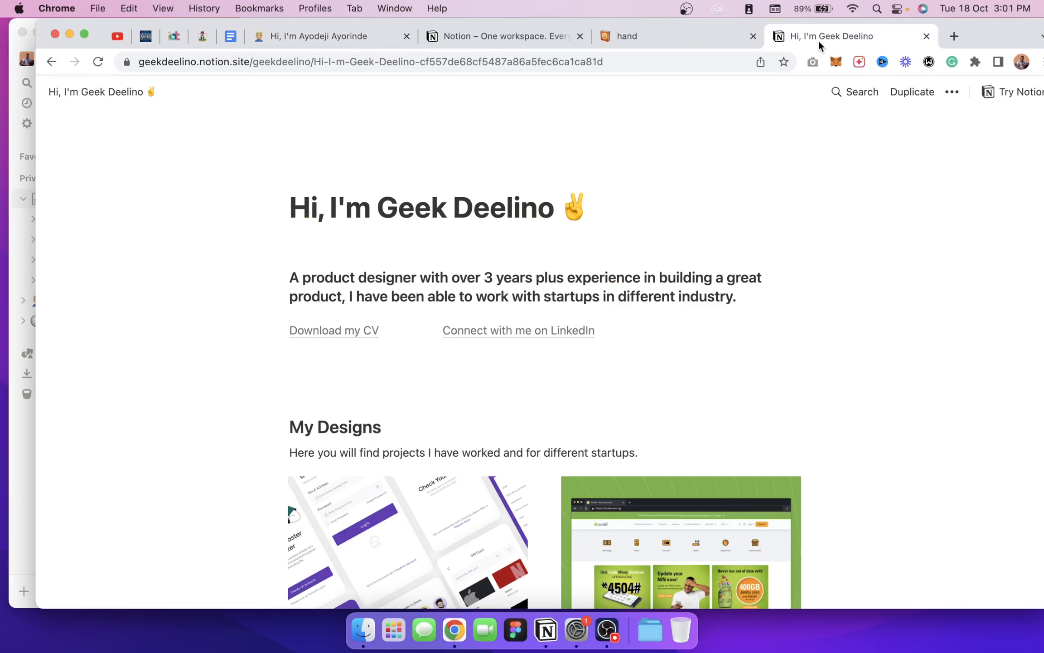
left_click(655, 64)
type("paultechie.com")
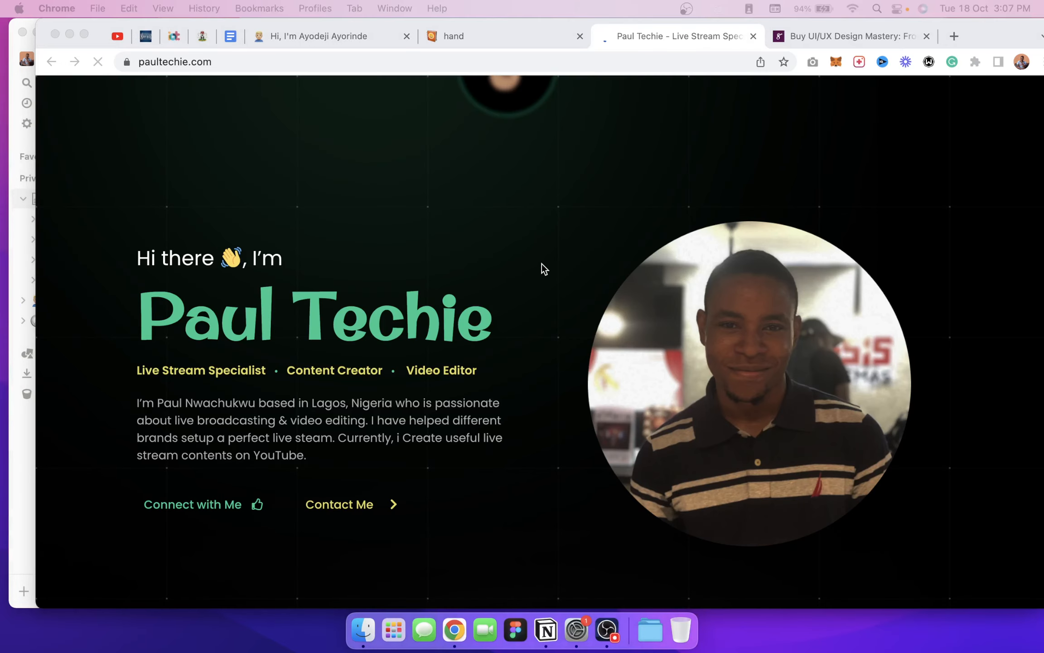
Step: Scroll paultechie.com through its Contact Me and Connect with Me sections and back to the intro
scroll(542, 257, "down", 5)
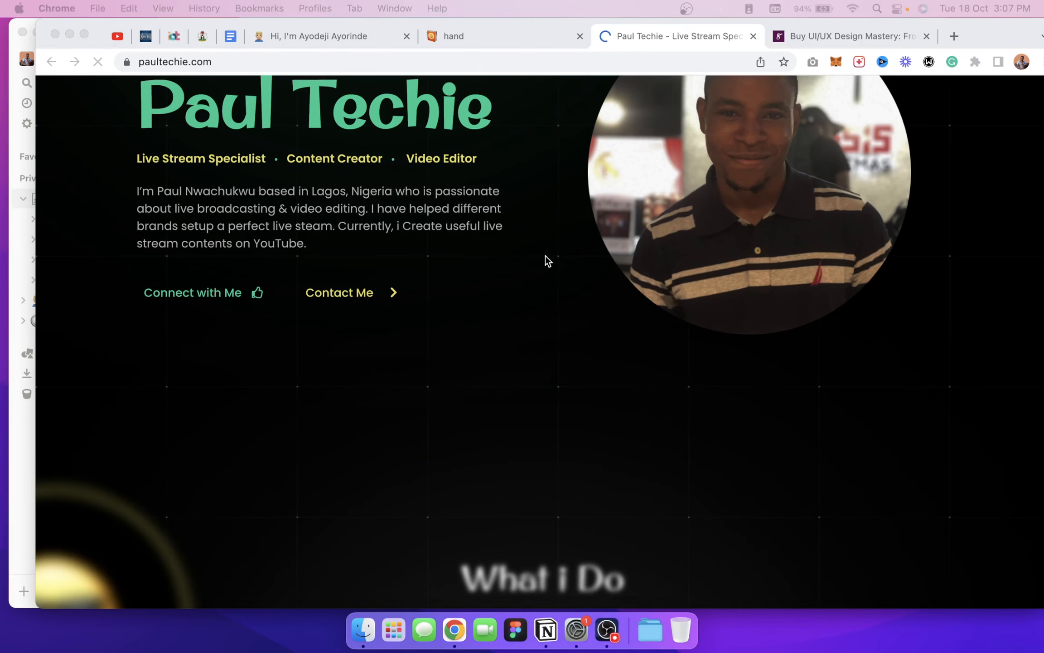
scroll(545, 257, "down", 6)
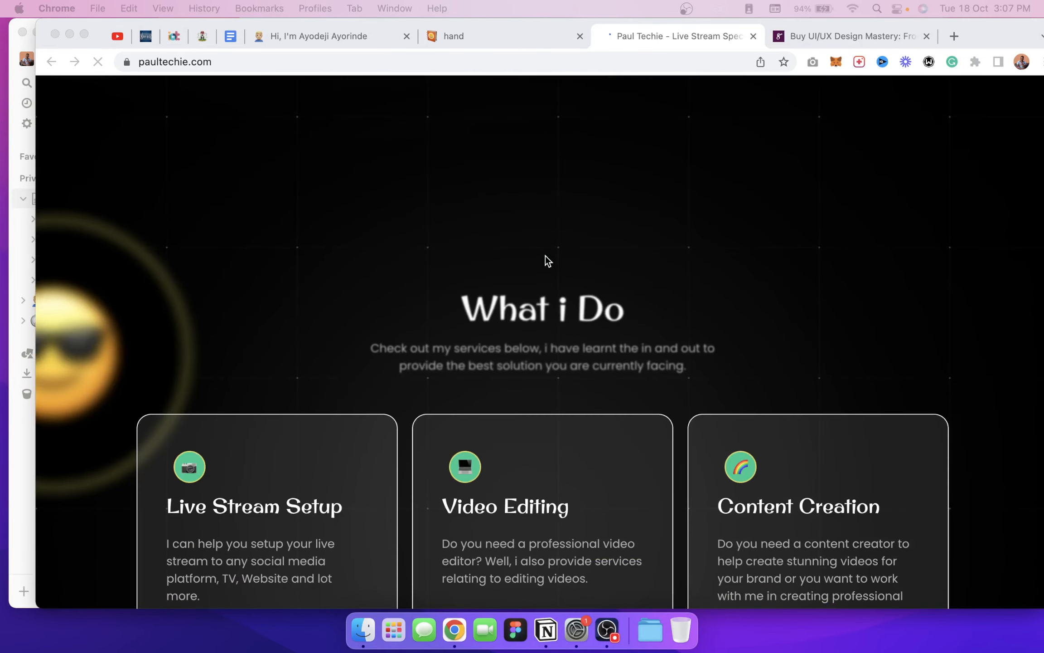
scroll(545, 255, "down", 5)
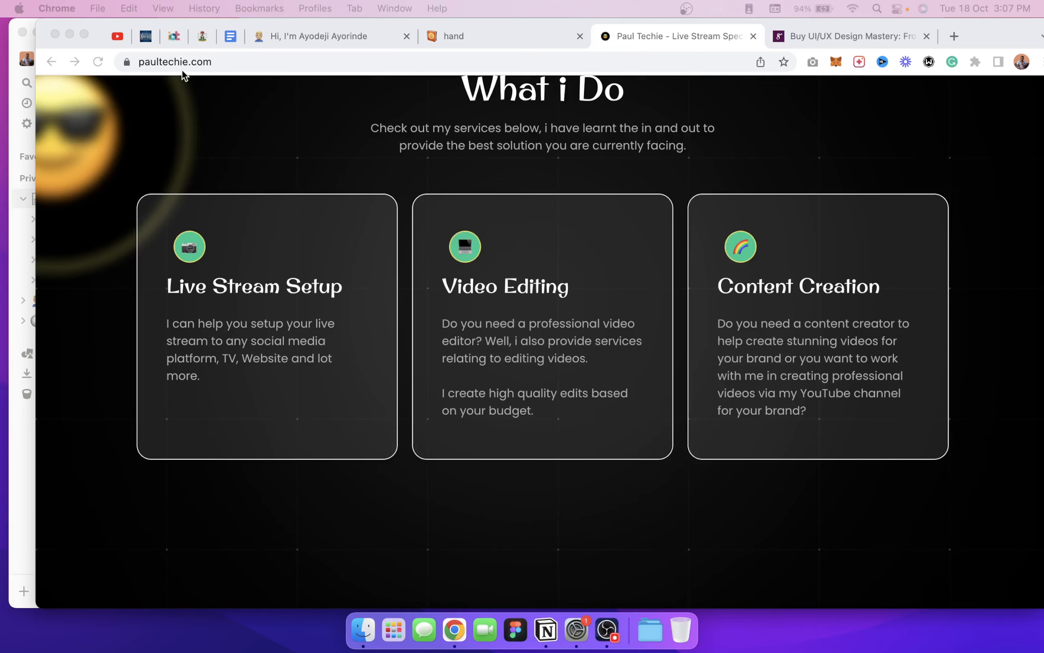
scroll(393, 185, "down", 20)
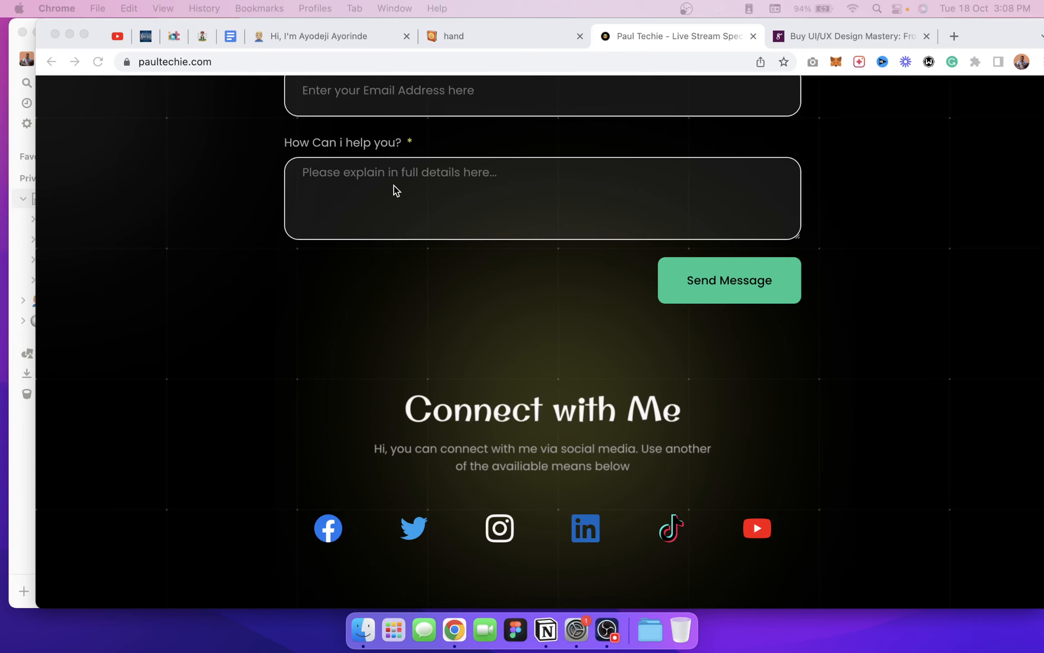
scroll(313, 328, "up", 9)
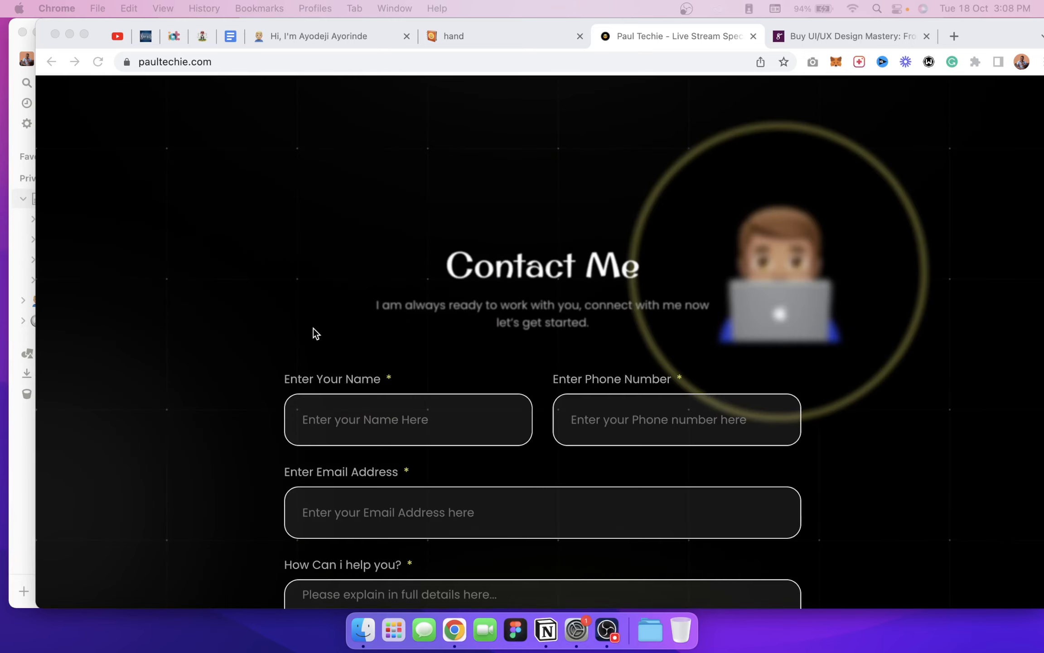
scroll(313, 328, "down", 5)
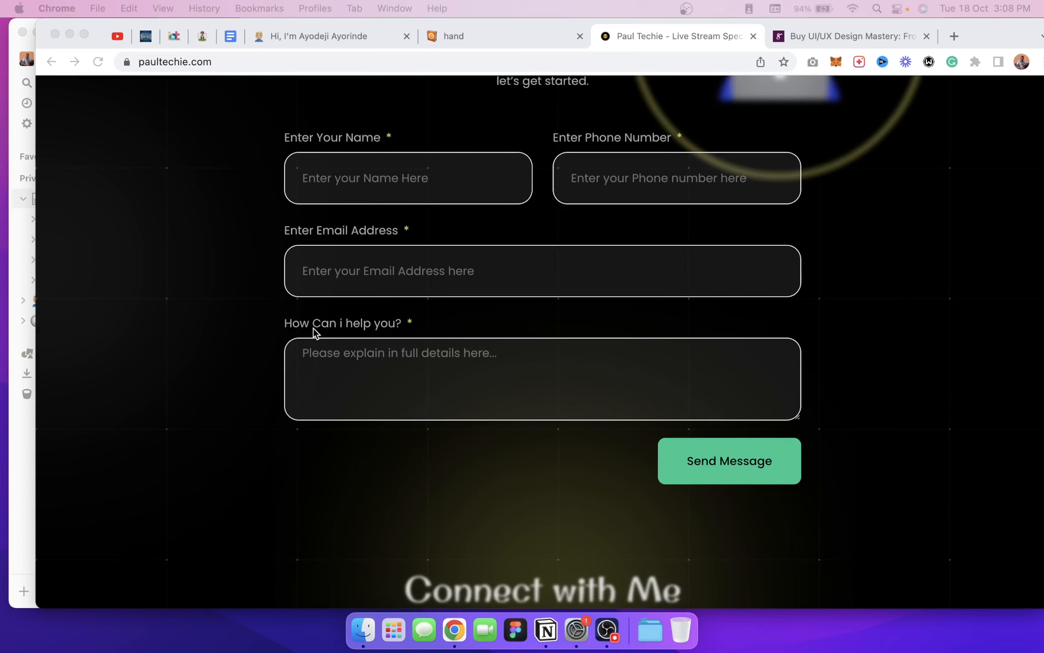
scroll(313, 328, "down", 7)
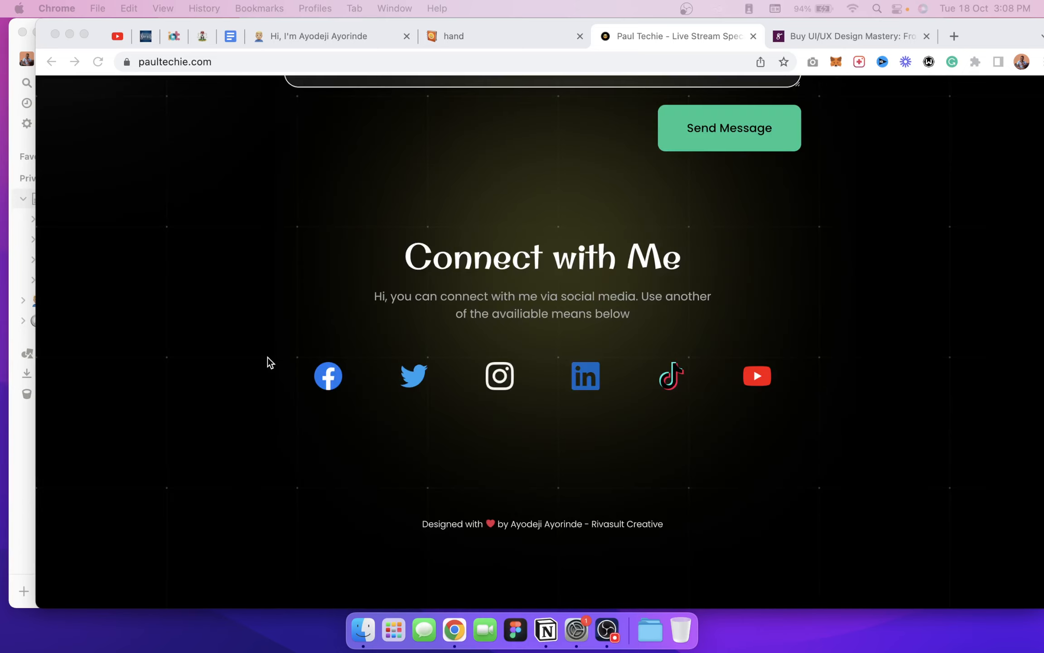
scroll(267, 357, "down", 1)
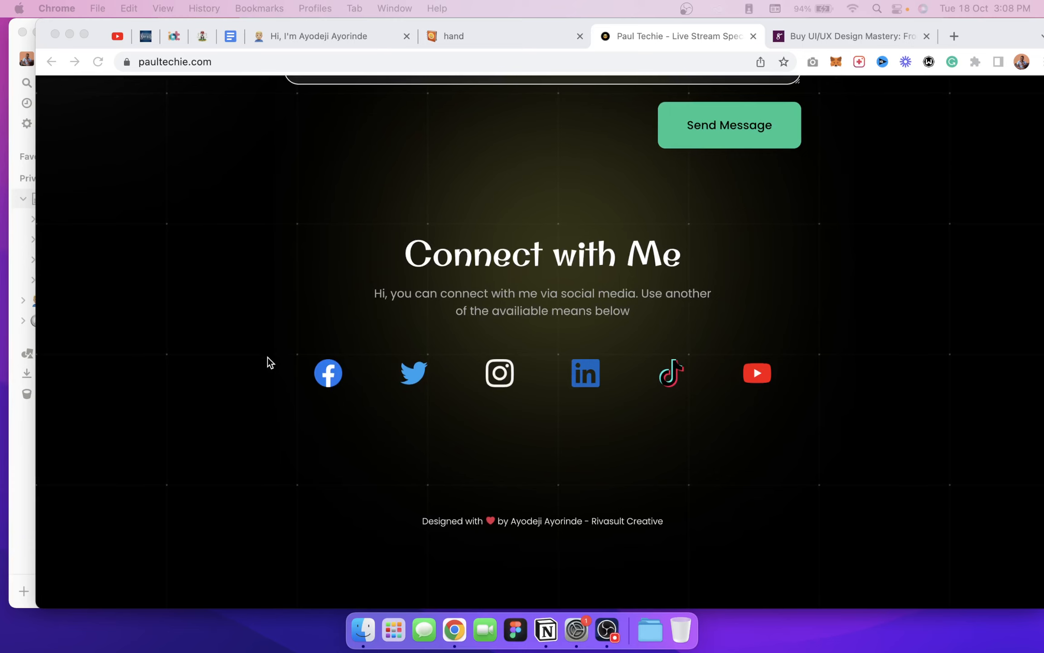
scroll(267, 356, "up", 20)
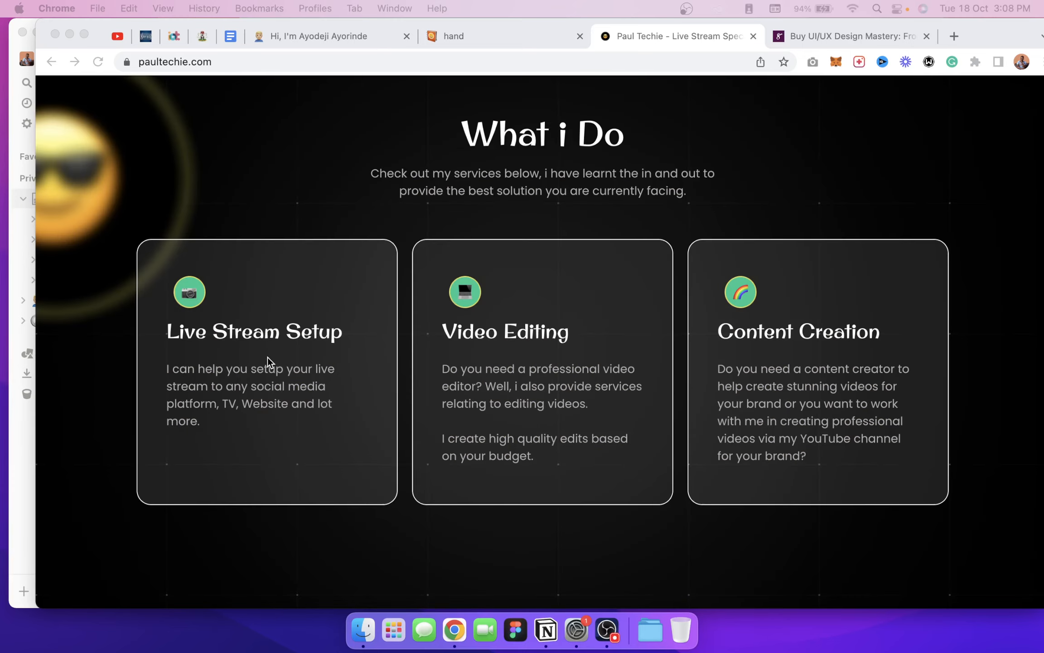
scroll(268, 357, "down", 12)
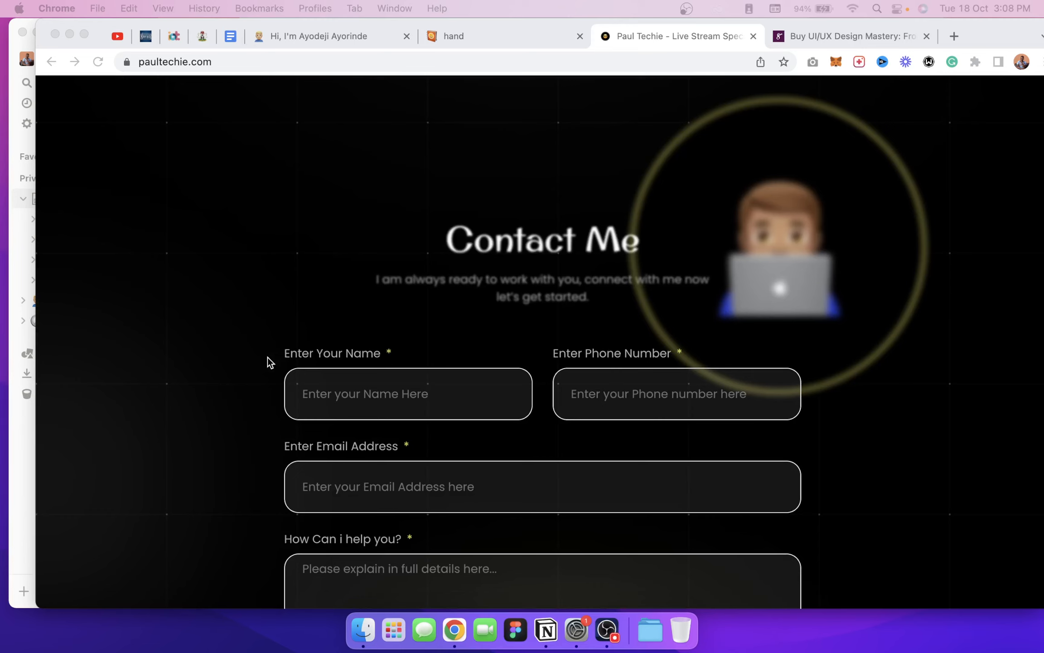
scroll(267, 362, "down", 6)
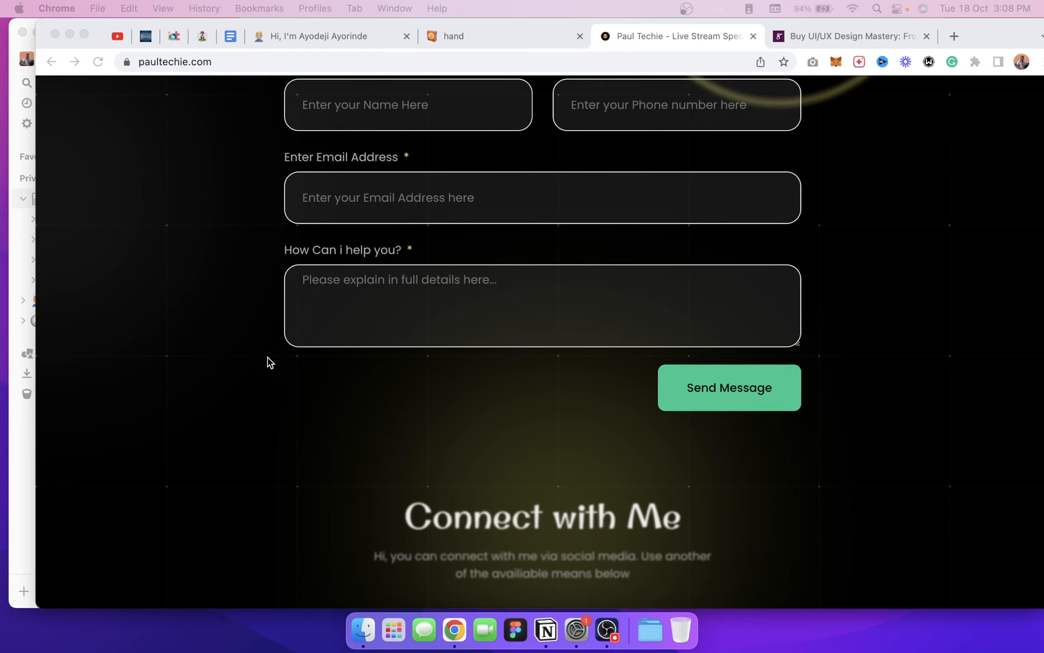
scroll(268, 357, "up", 1)
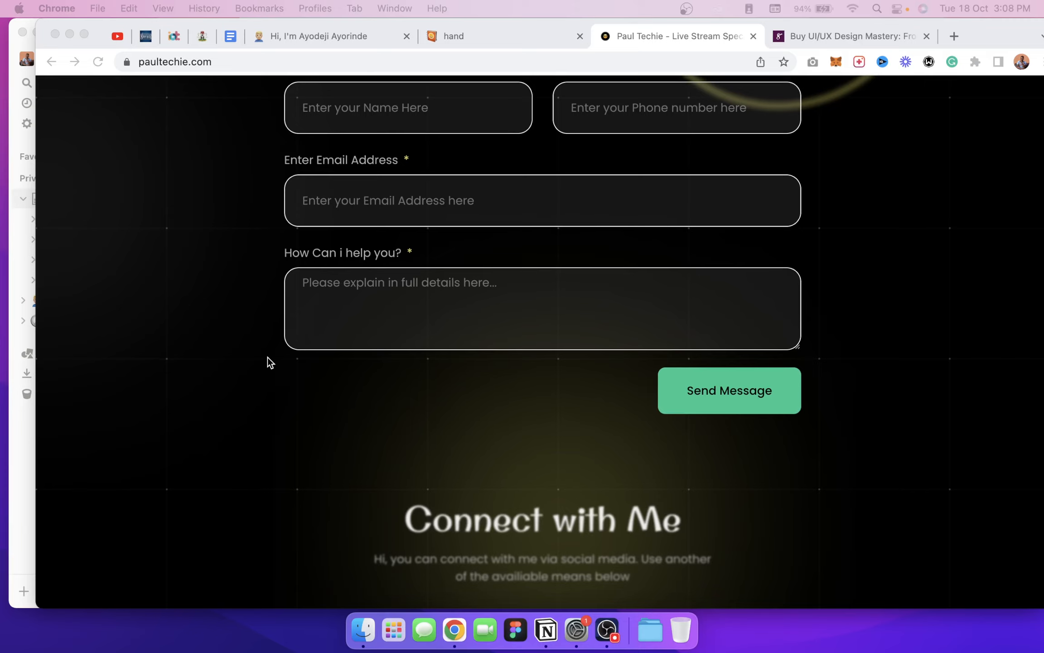
scroll(268, 357, "down", 3)
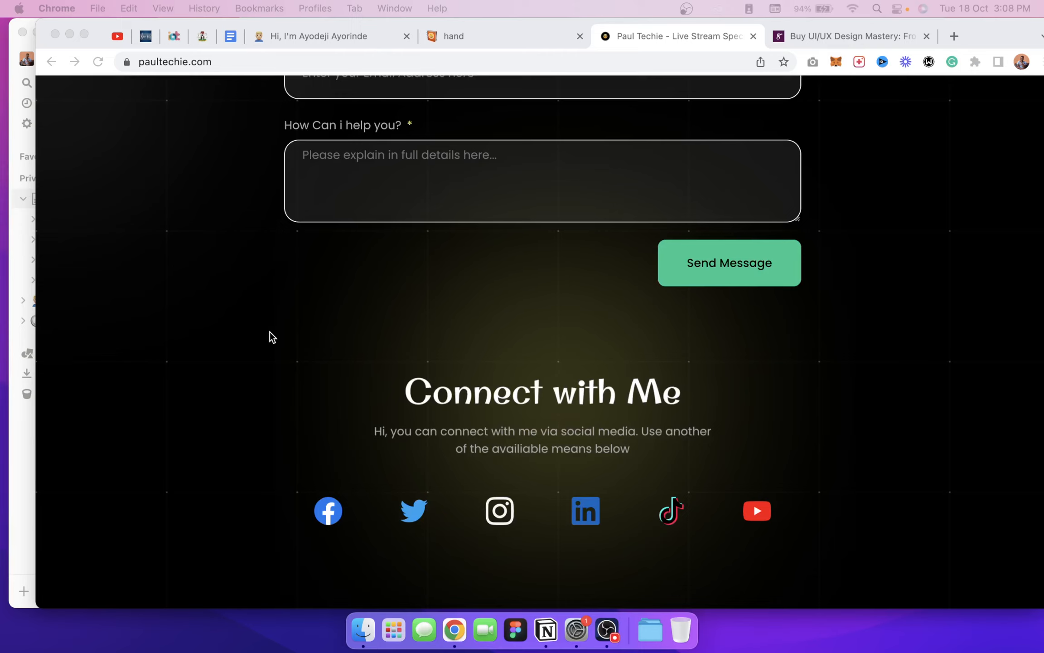
scroll(544, 525, "down", 3)
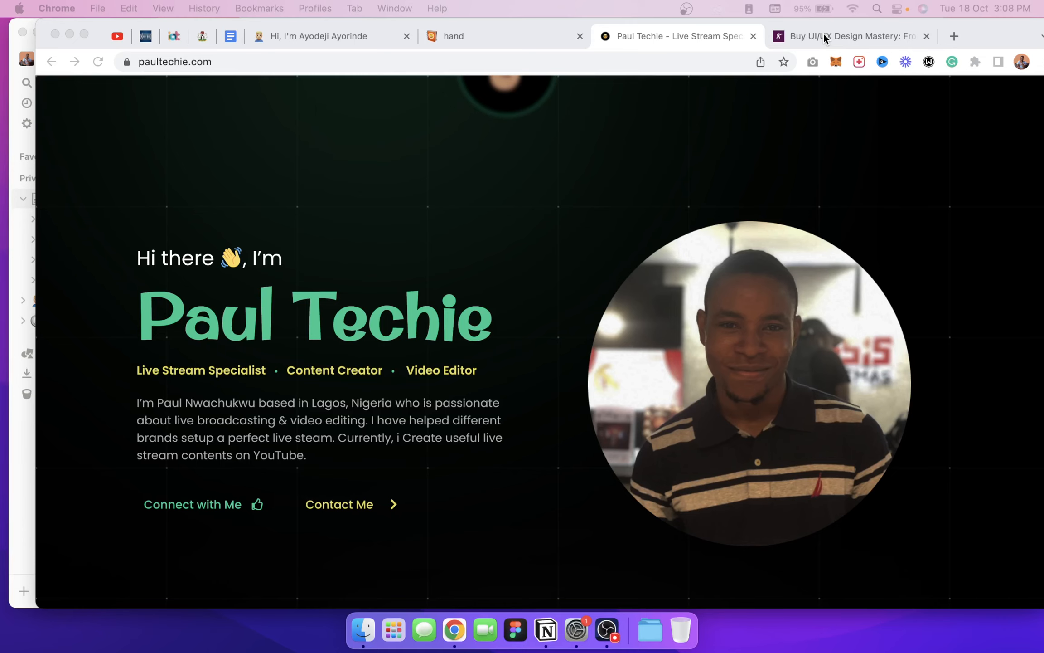
Step: Review the ₦9,000 UI/UX Design Mastery Selar page and its outline, including Design Thinking
left_click(823, 37)
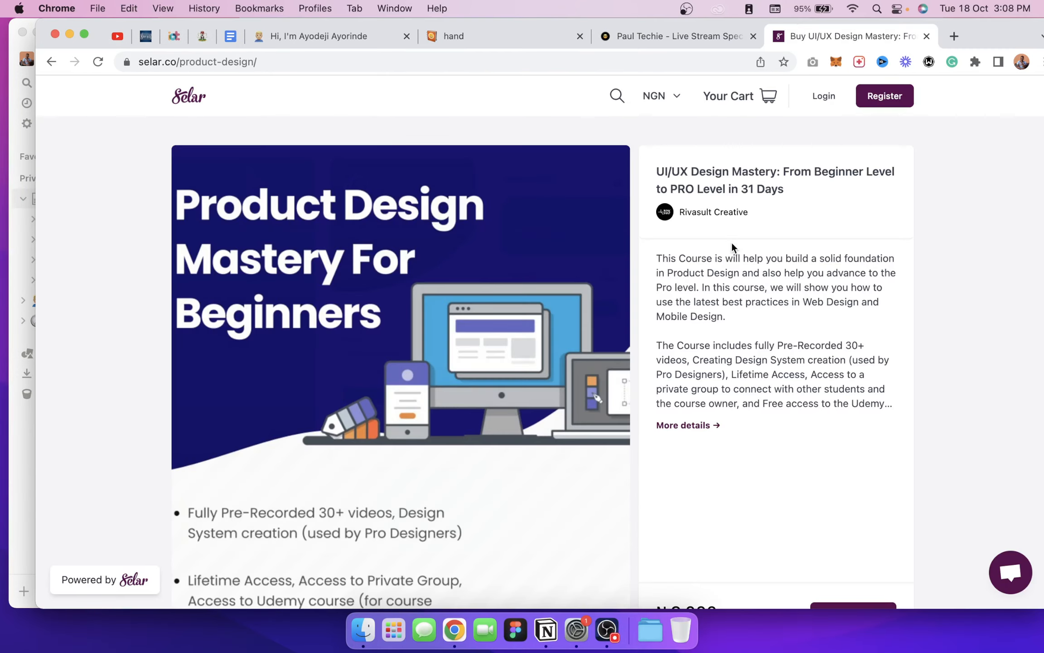
scroll(732, 293, "down", 1)
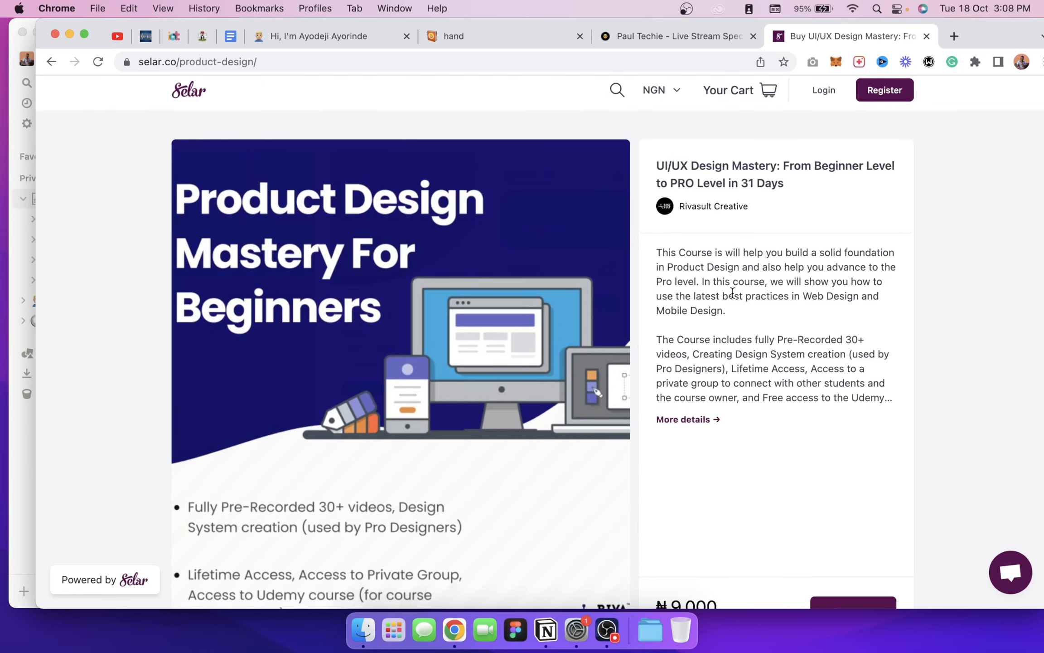
scroll(725, 303, "down", 3)
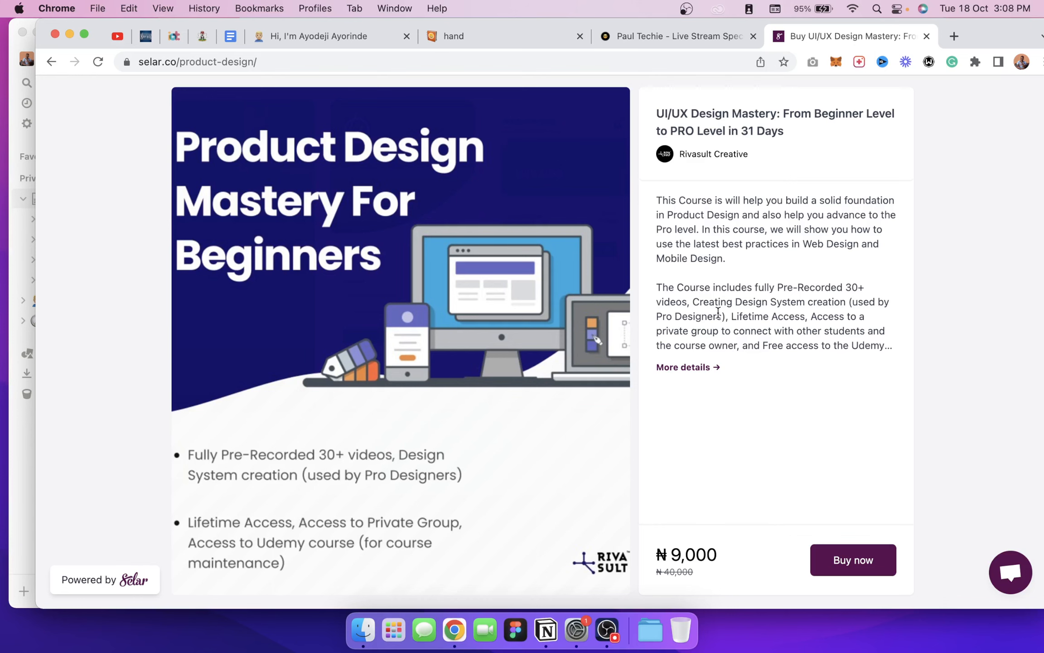
scroll(734, 331, "down", 3)
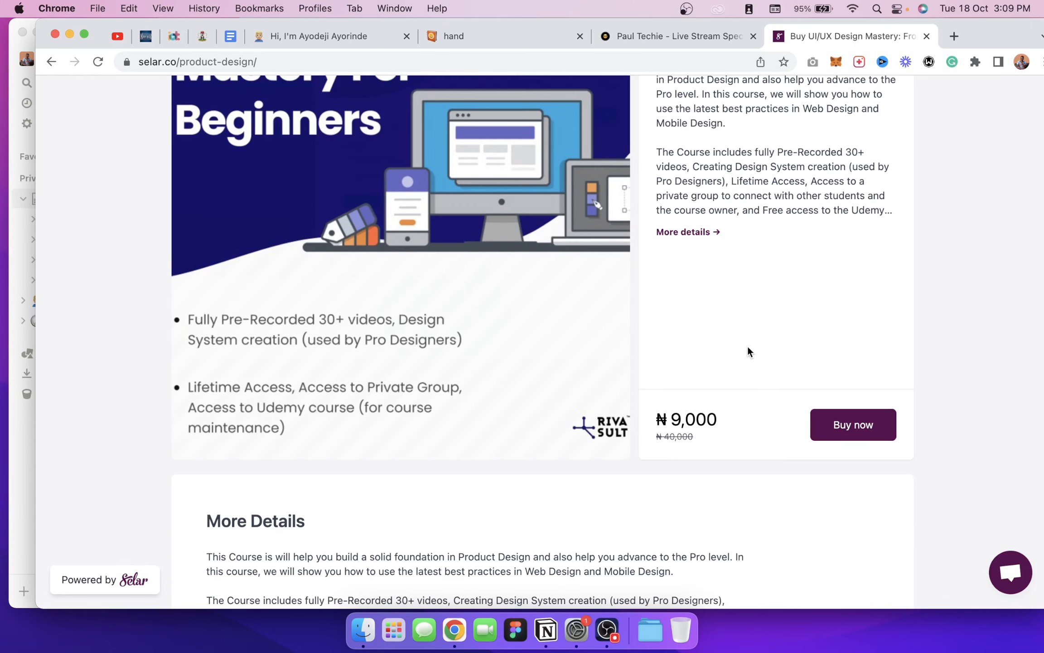
scroll(749, 351, "down", 5)
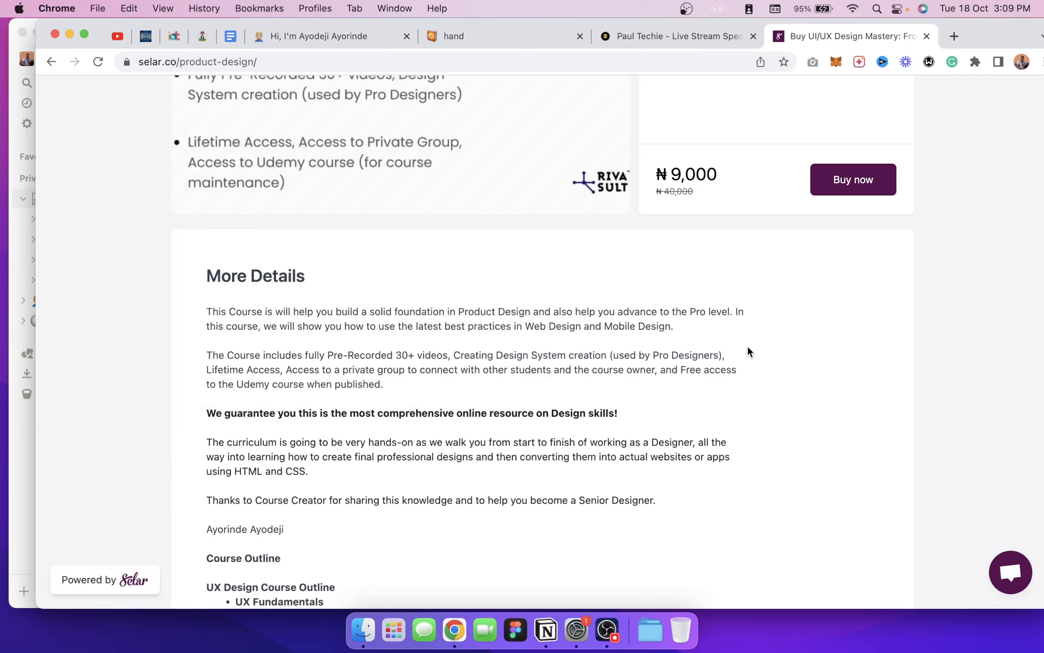
scroll(747, 348, "down", 6)
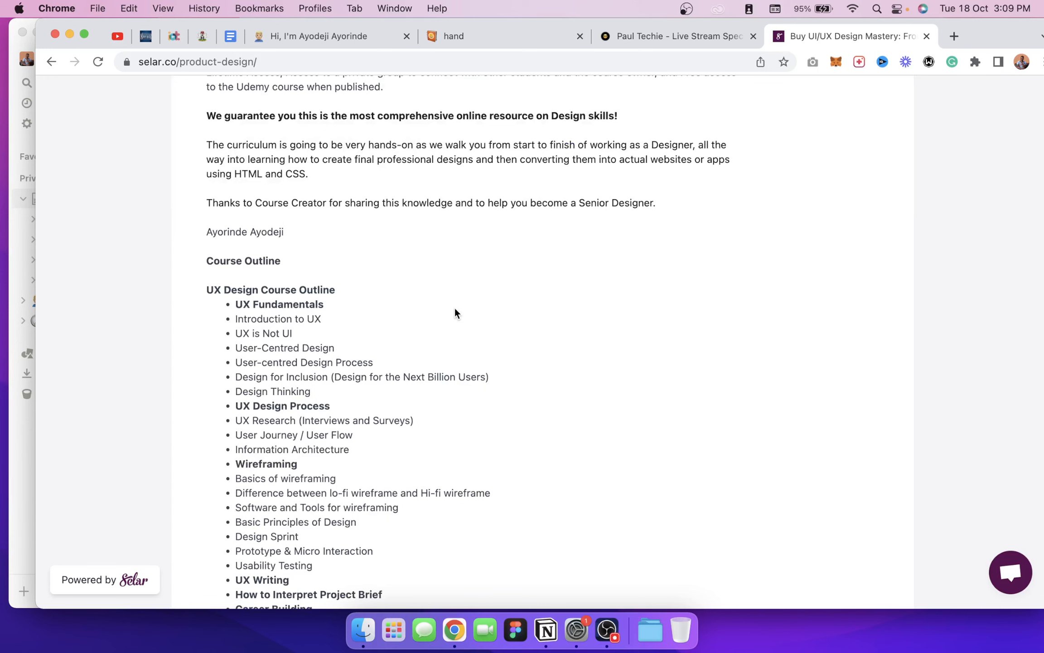
scroll(927, 356, "up", 13)
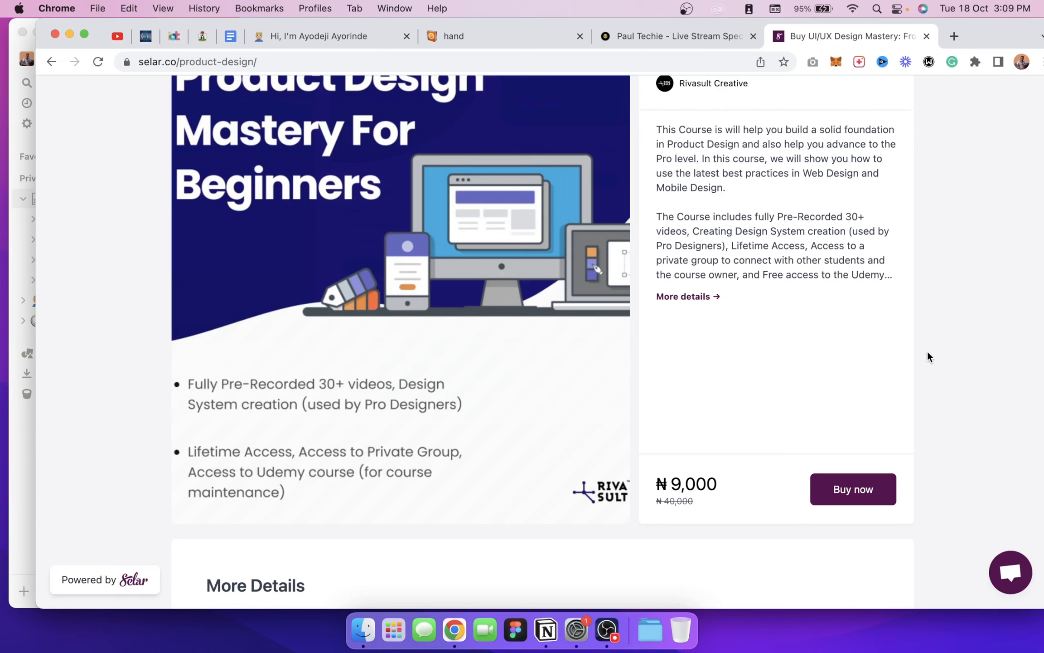
scroll(647, 307, "up", 3)
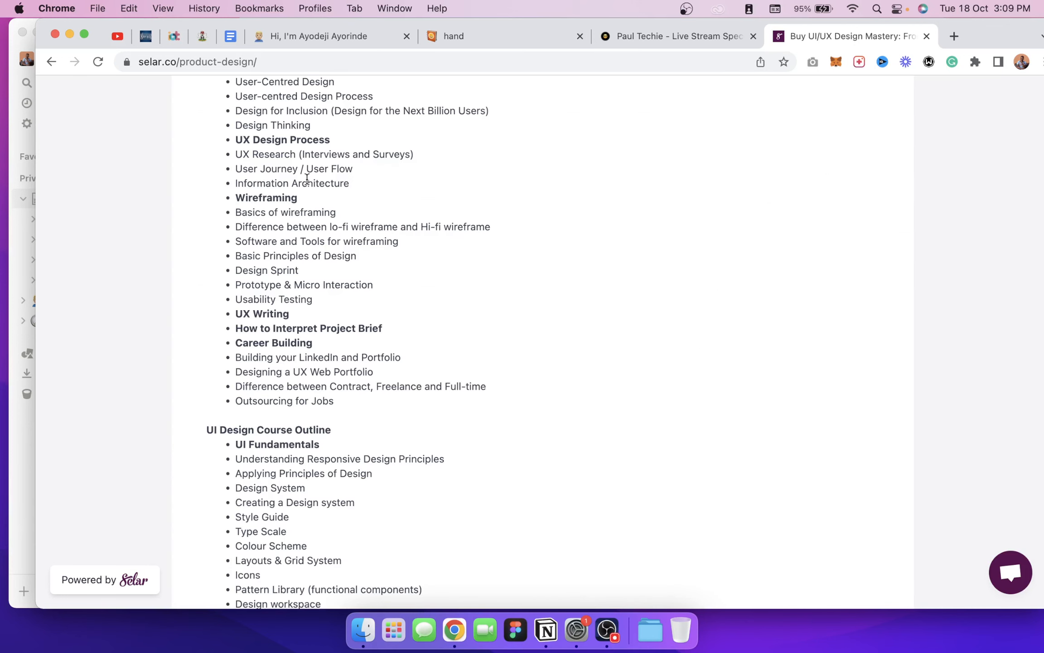
scroll(394, 534, "down", 5)
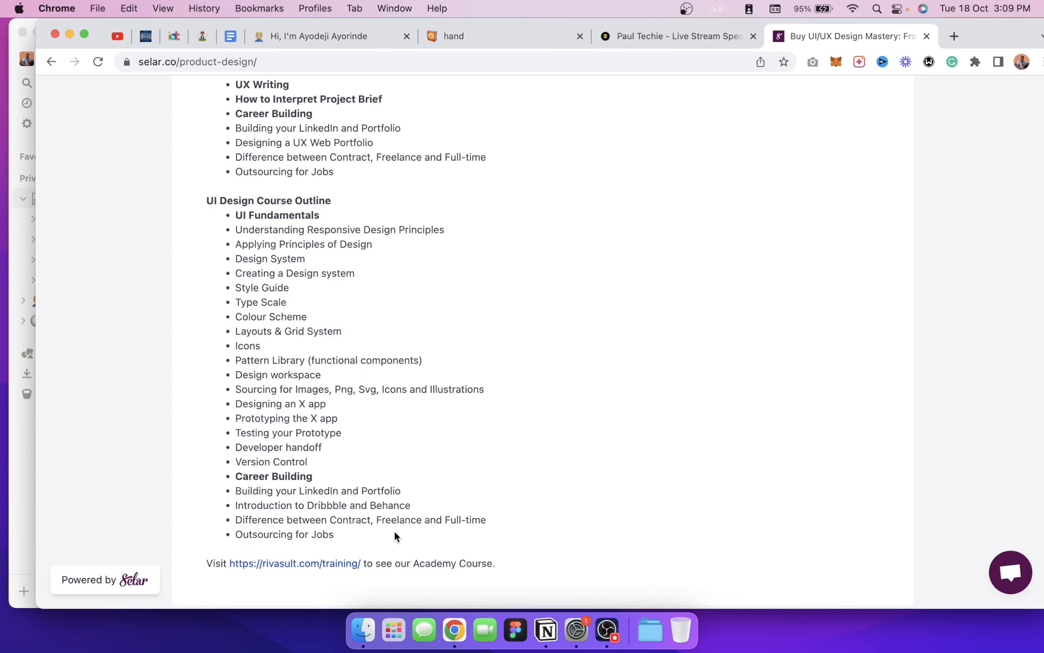
scroll(204, 293, "up", 2)
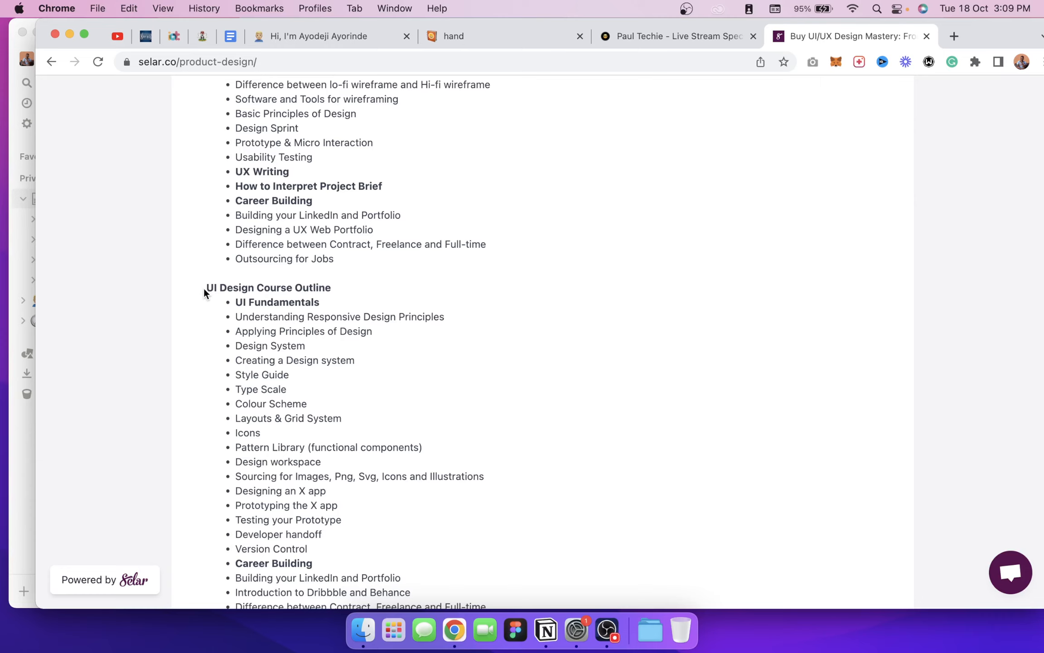
scroll(205, 290, "up", 6)
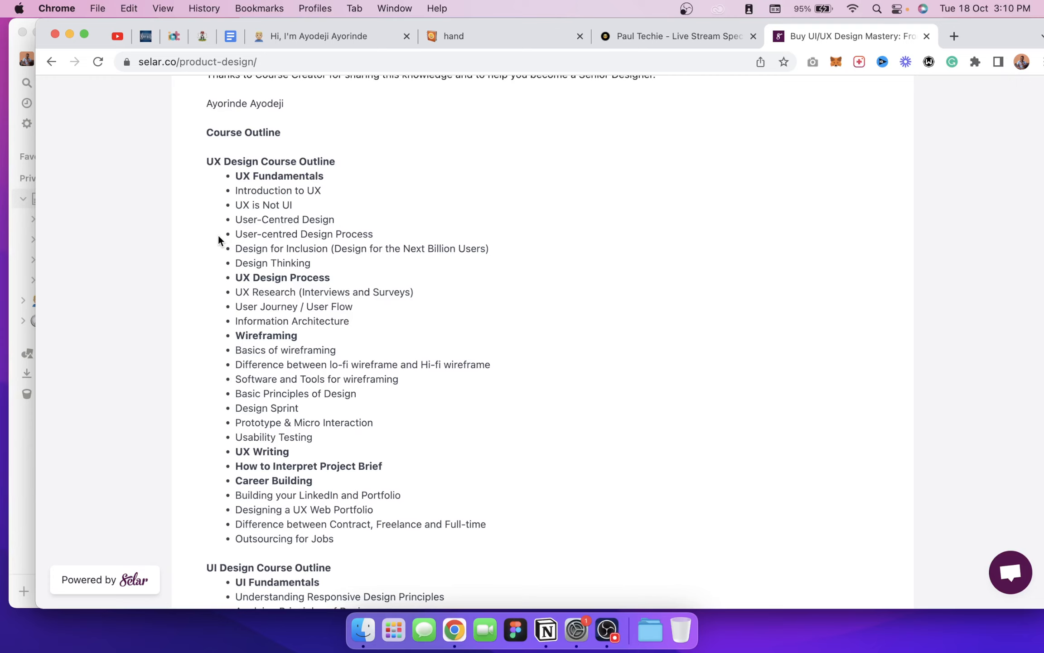
triple_click(272, 263)
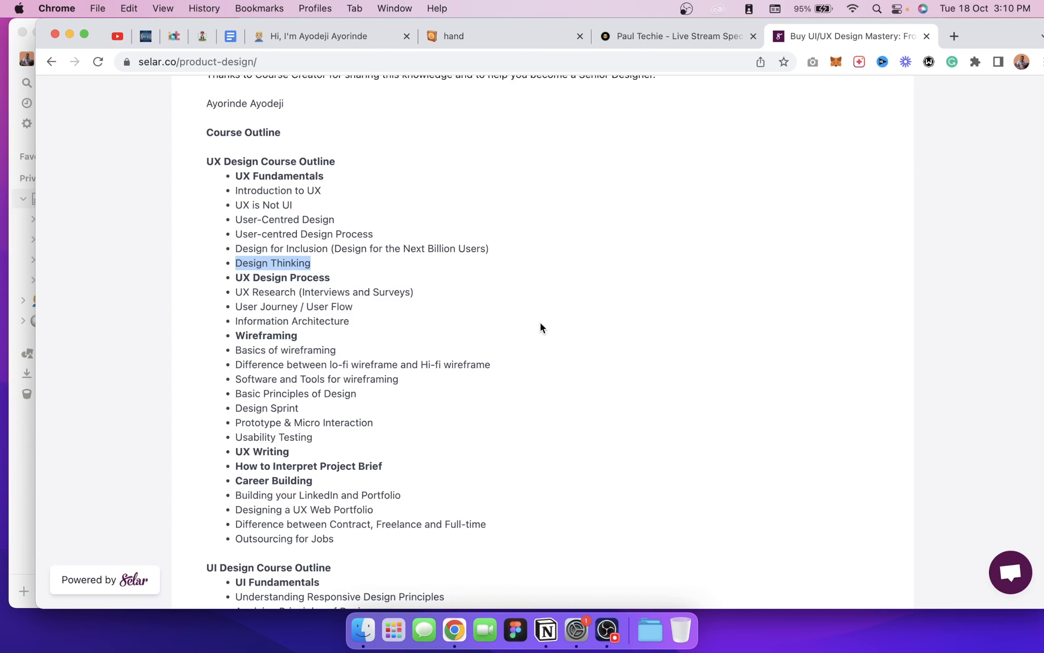
scroll(540, 328, "up", 15)
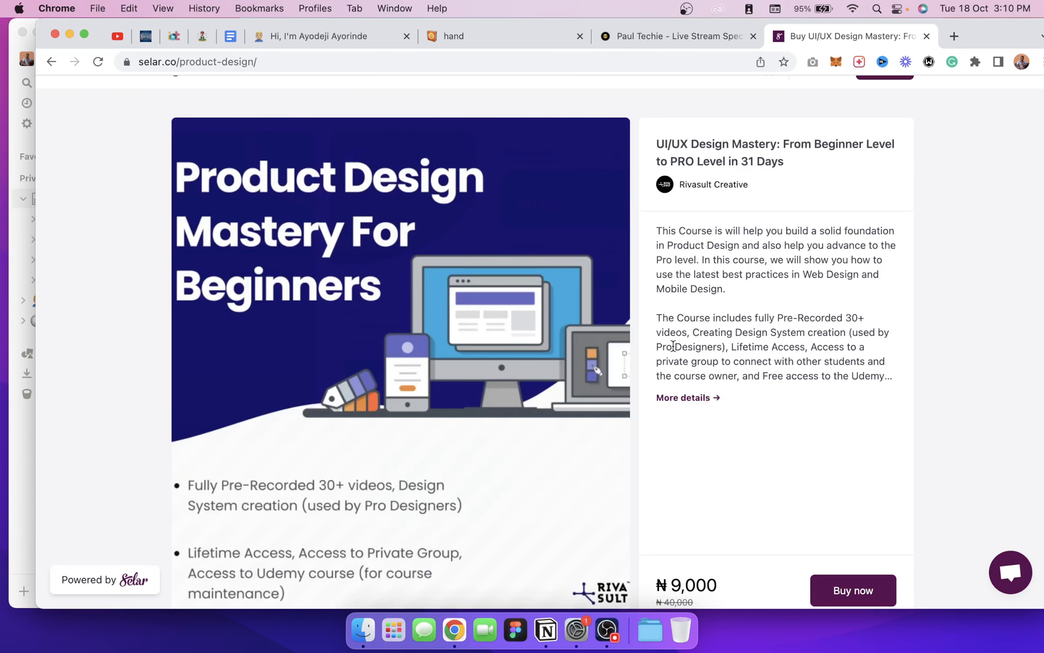